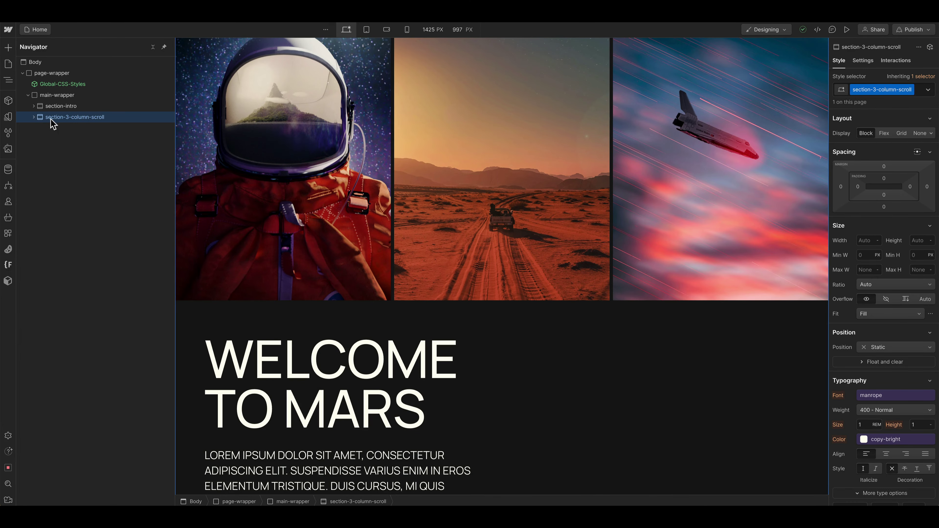
Review the page's intro section and the three-column image section below it
scroll(285, 214, up, 10)
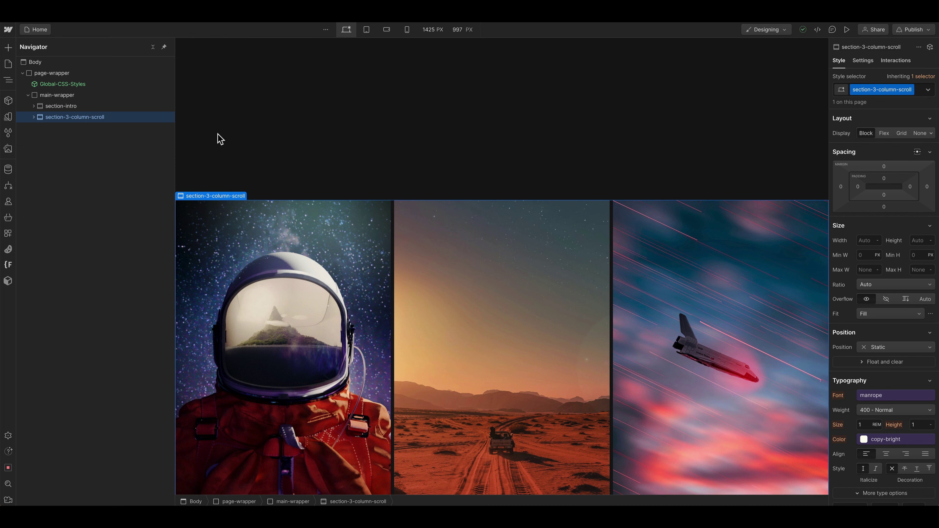
scroll(239, 143, down, 8)
scroll(317, 262, up, 8)
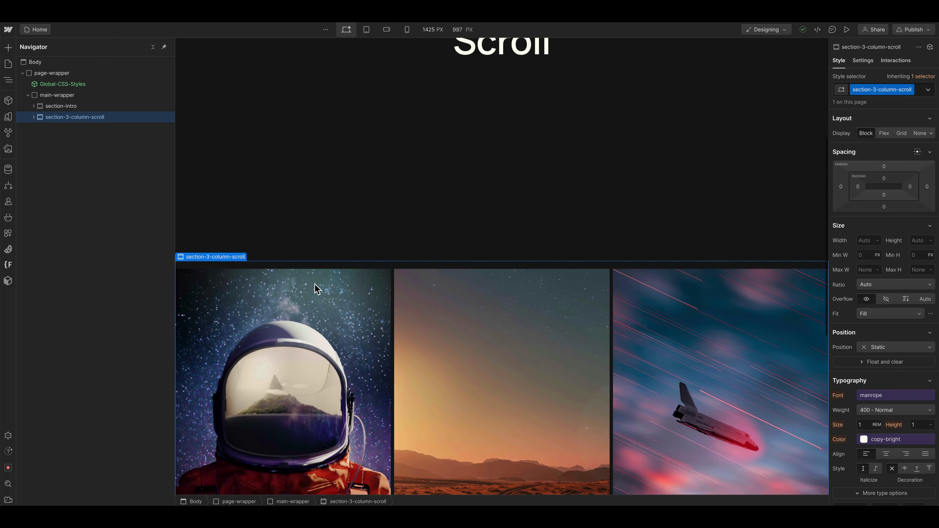
click(81, 108)
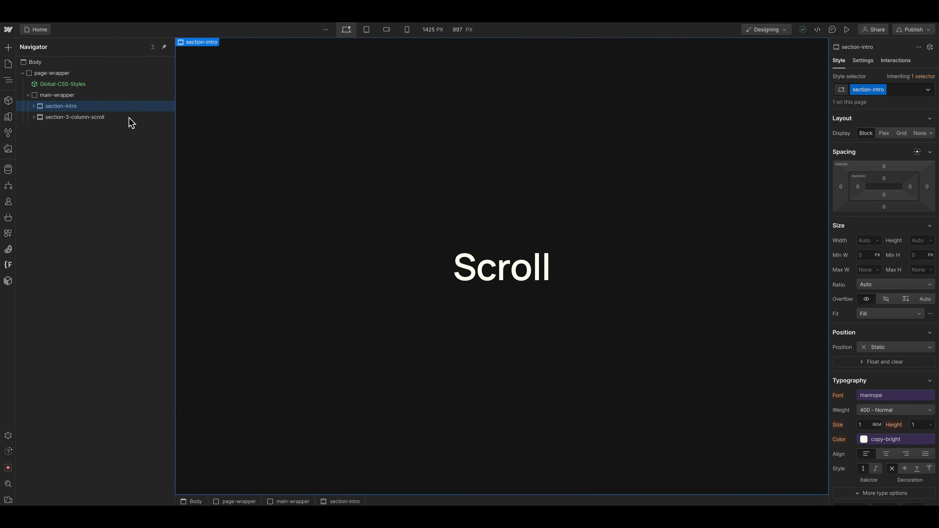
scroll(291, 149, down, 6)
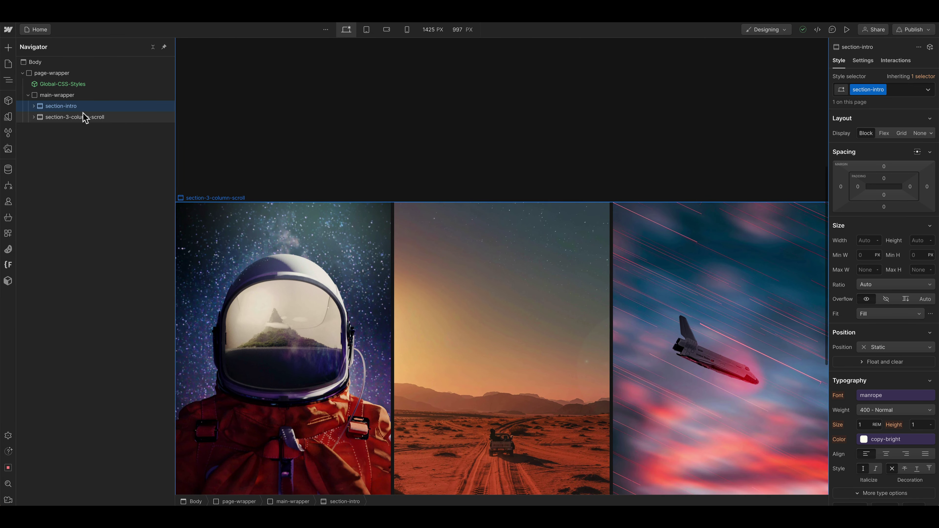
Set the height of column-scroll-wrapper, inside section-3-column-scroll, to 350 VH
click(34, 117)
click(68, 132)
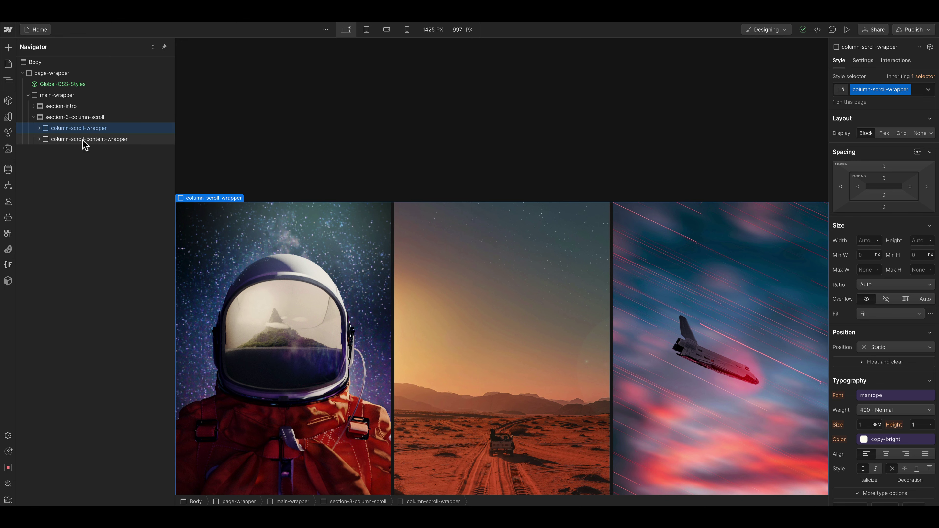
scroll(294, 209, down, 8)
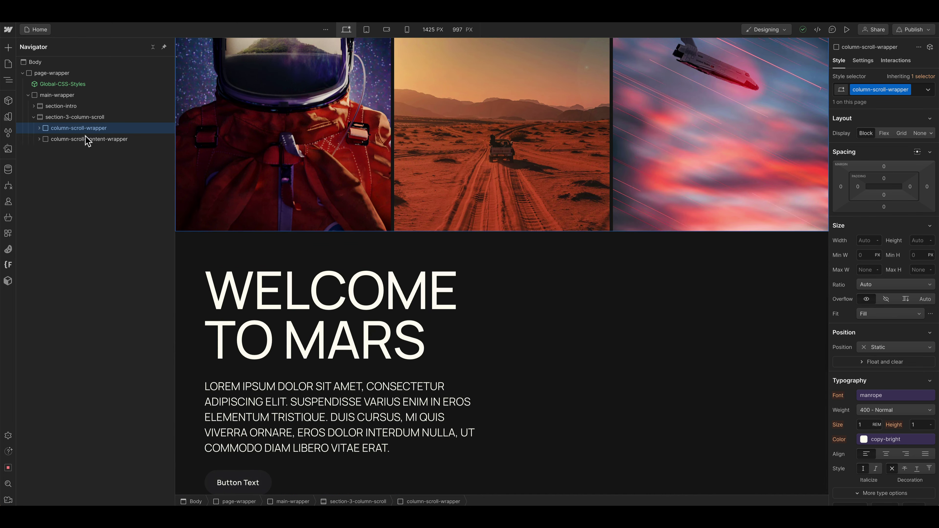
scroll(302, 159, up, 8)
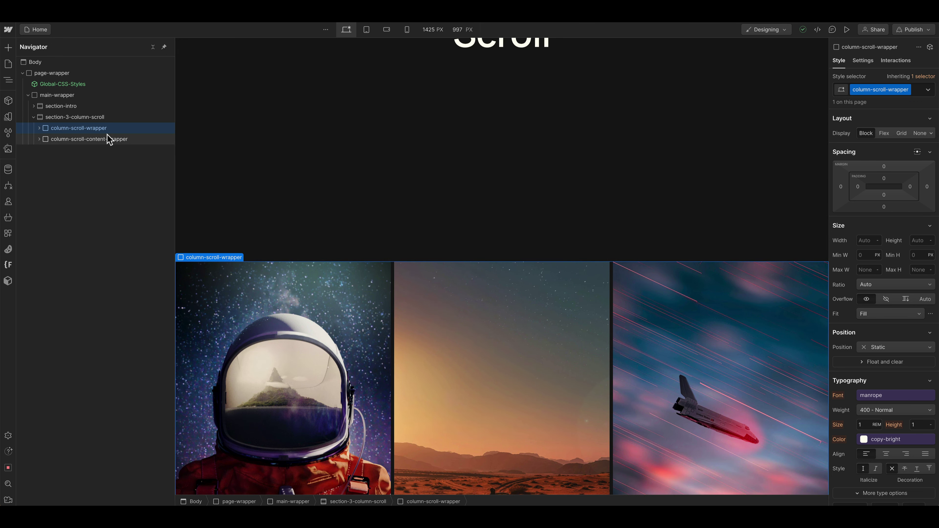
scroll(795, 256, down, 1)
scroll(795, 255, down, 3)
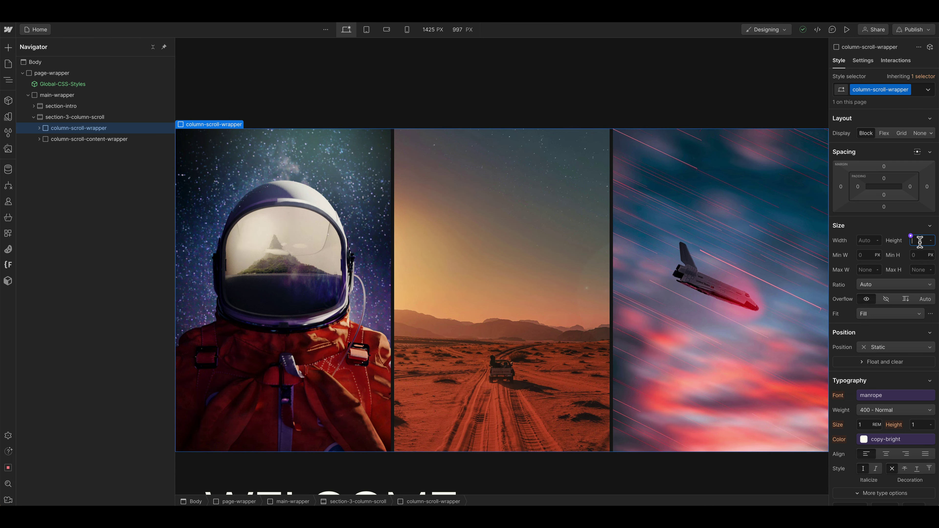
text(vh)
key(Return)
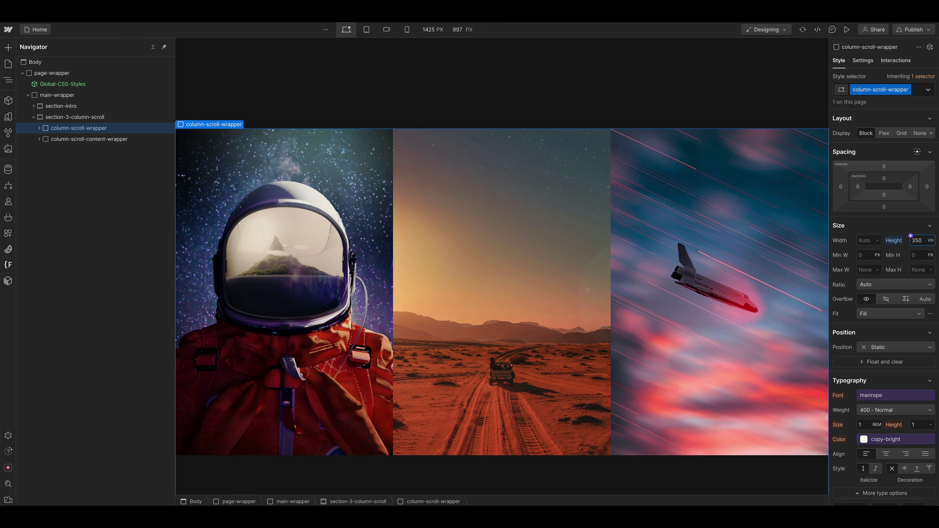
Make column-scroll-sticky, inside column-scroll-wrapper, sticky with a top offset of 0
scroll(758, 231, down, 2)
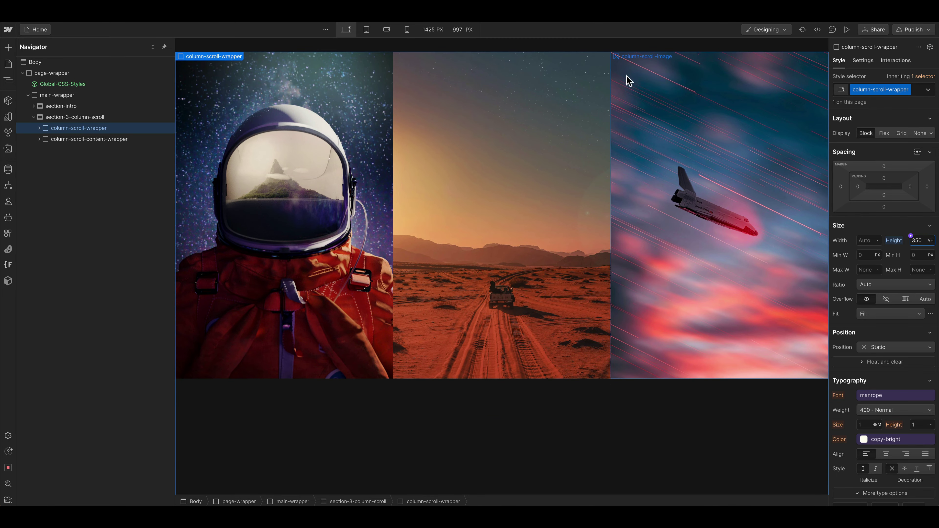
scroll(604, 263, down, 5)
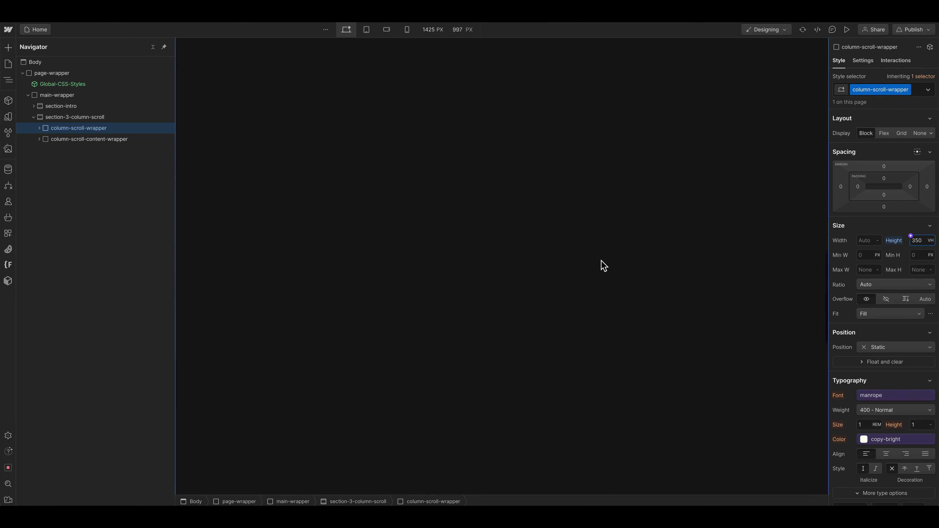
scroll(579, 256, down, 4)
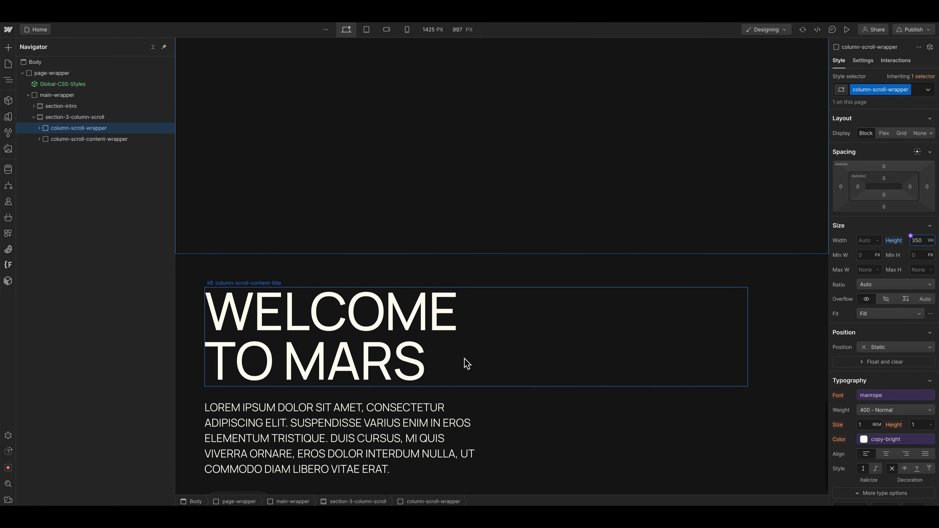
scroll(469, 361, up, 5)
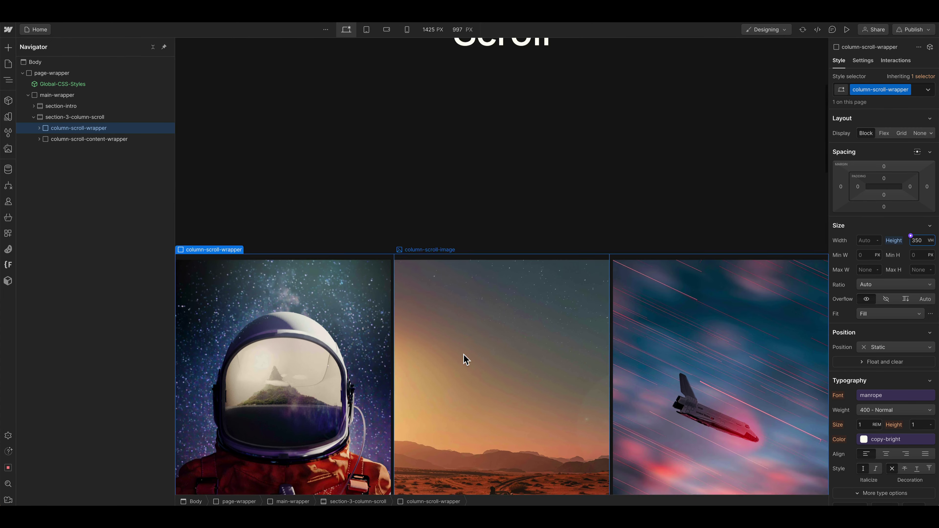
scroll(467, 361, down, 5)
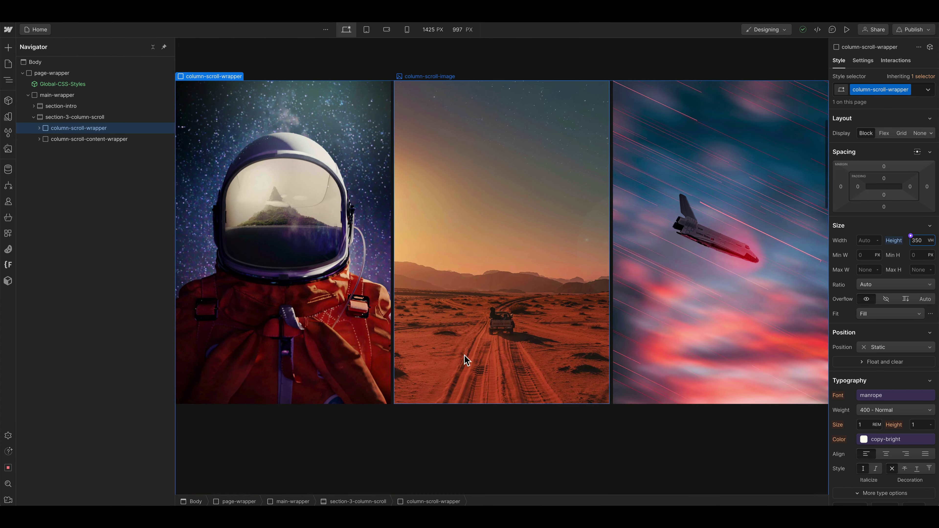
click(39, 128)
click(52, 139)
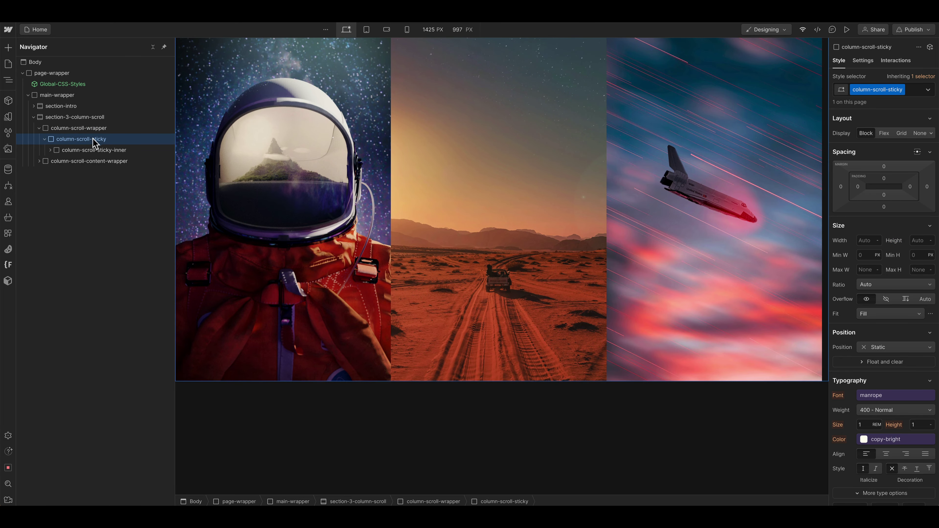
click(45, 139)
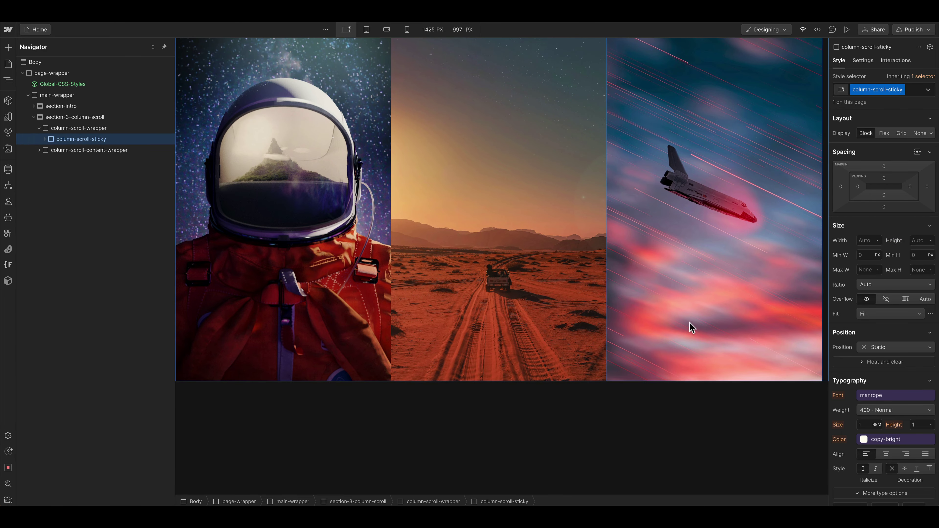
click(891, 348)
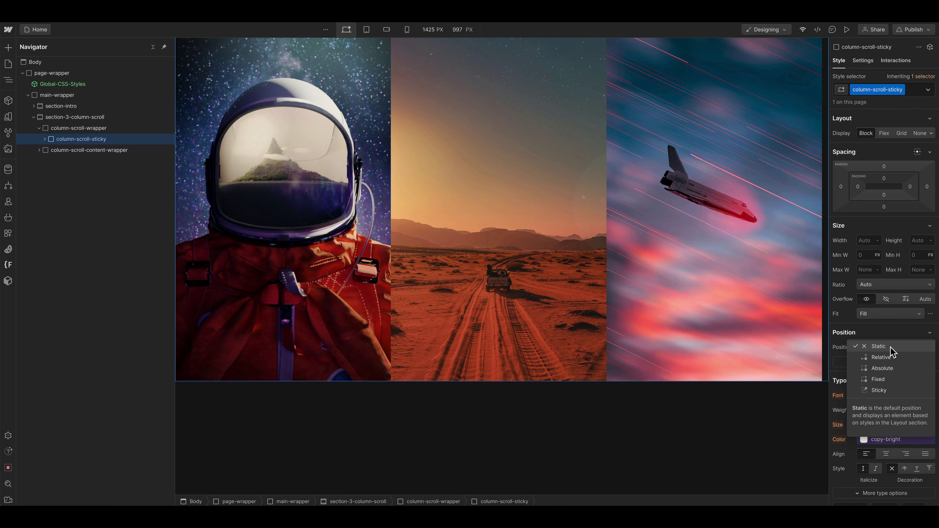
click(887, 393)
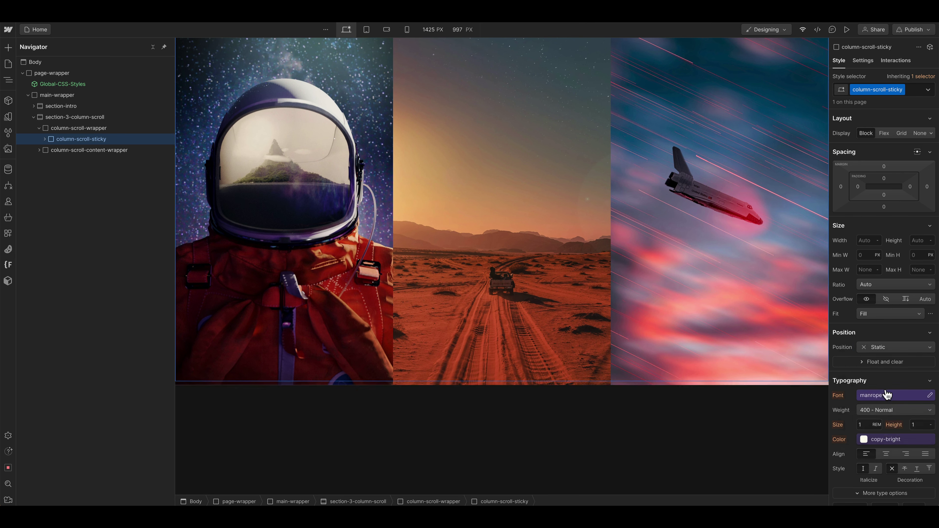
click(896, 362)
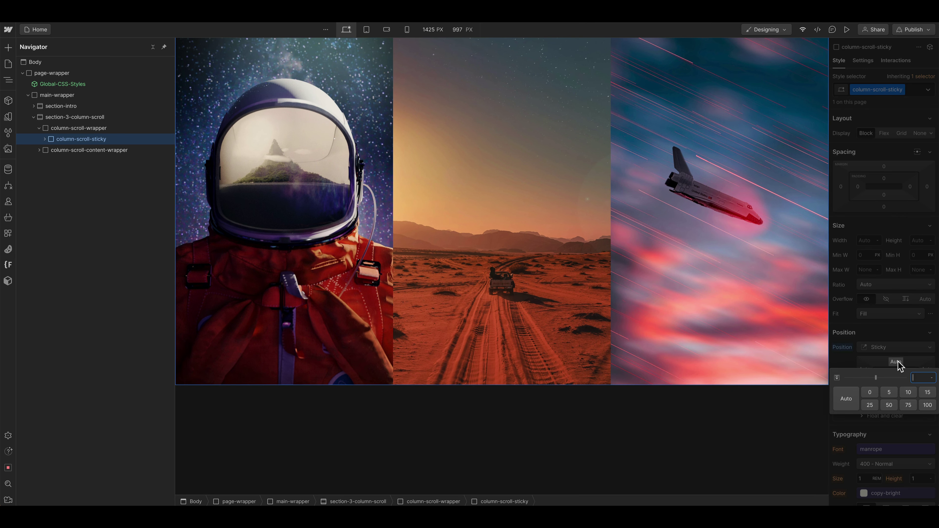
click(870, 392)
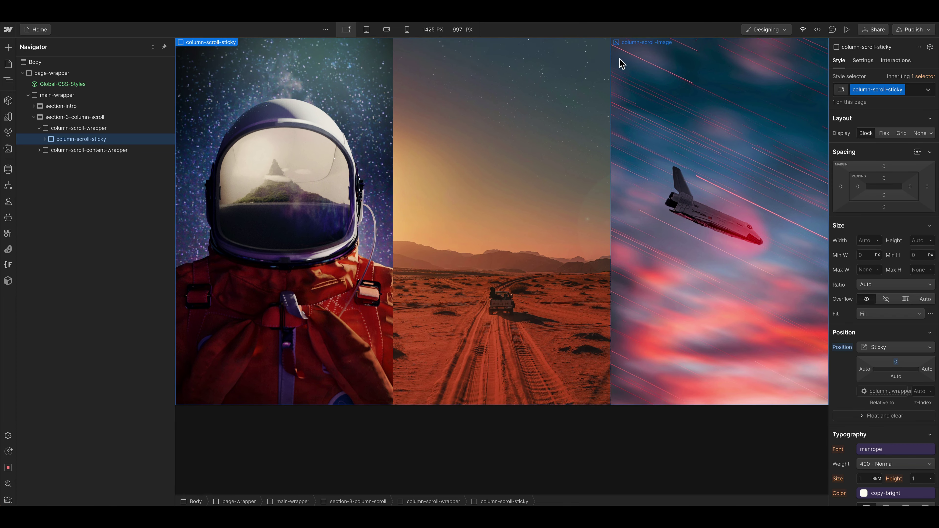
Check the sticky behaviour of the image columns throughout the section down to the Welcome to Mars content
scroll(621, 165, down, 1)
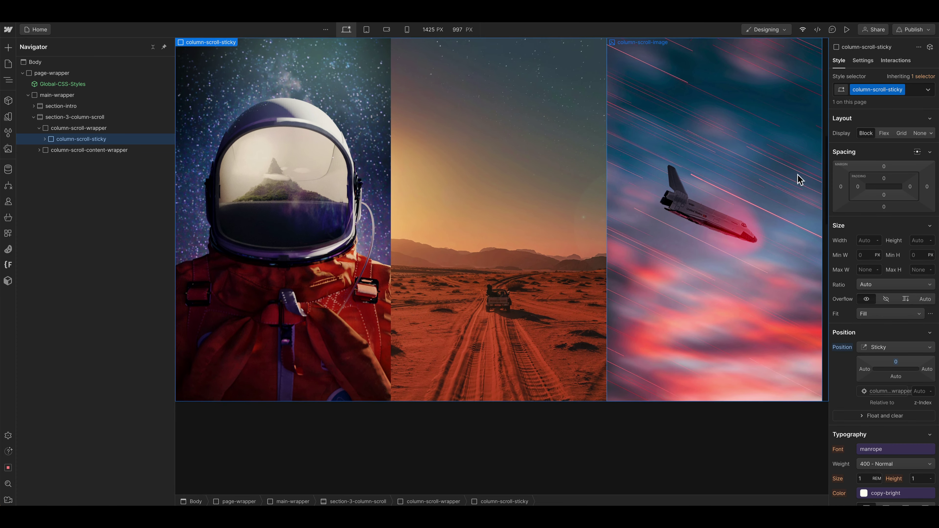
scroll(797, 178, down, 2)
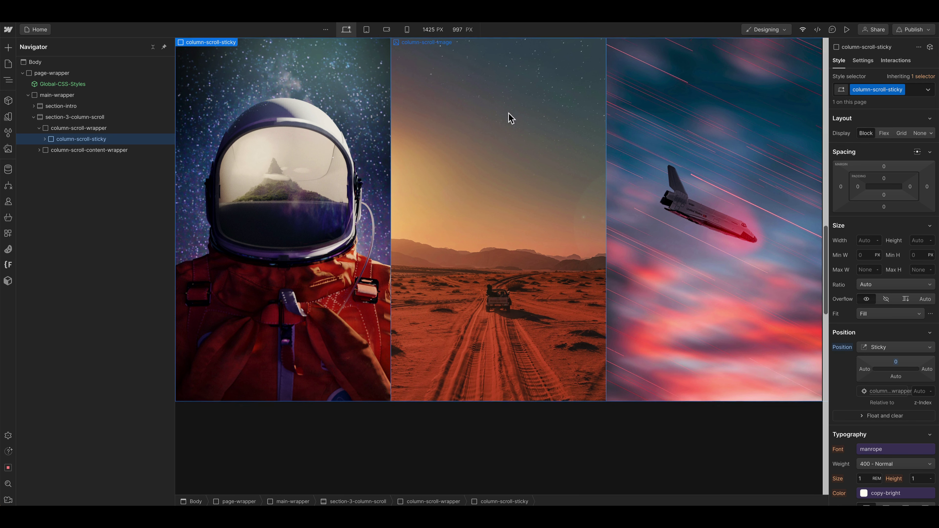
scroll(521, 181, down, 5)
scroll(477, 170, down, 5)
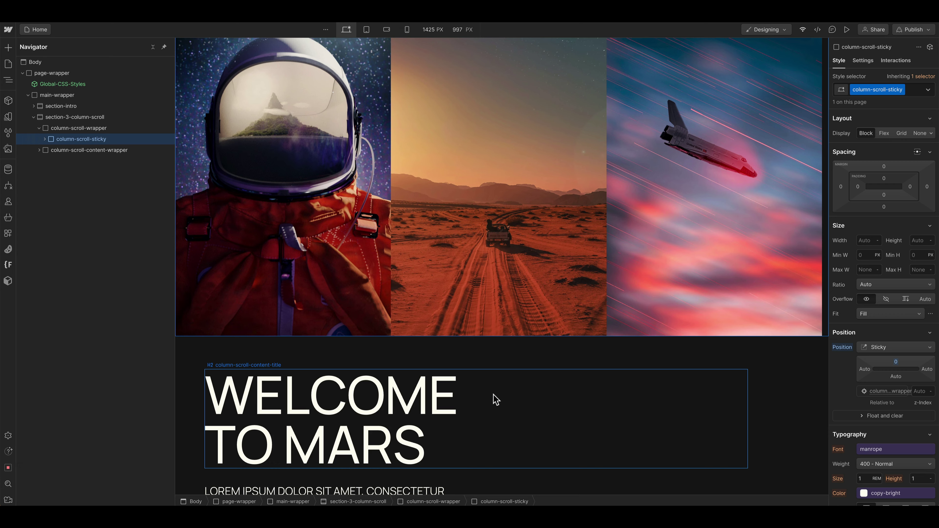
scroll(495, 400, up, 3)
scroll(495, 400, up, 5)
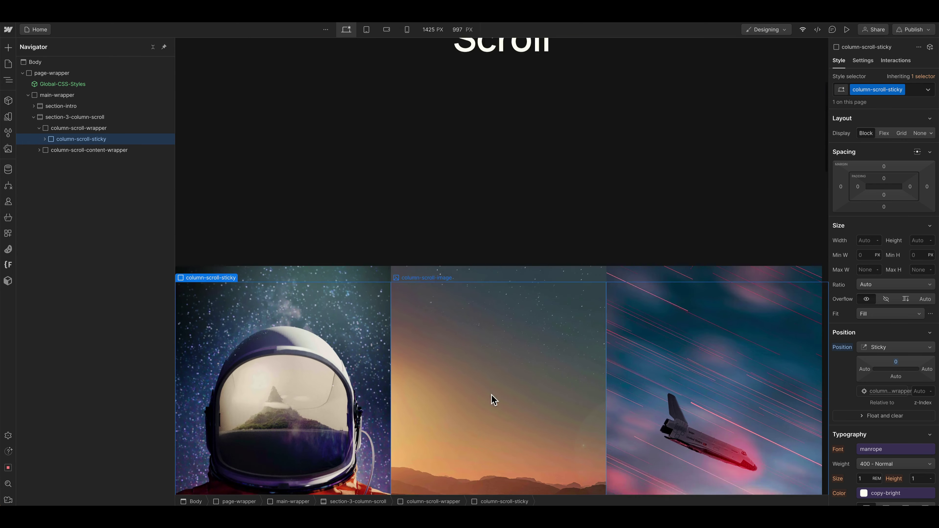
Set the height of column-scroll-sticky to 100 VH
scroll(495, 400, down, 5)
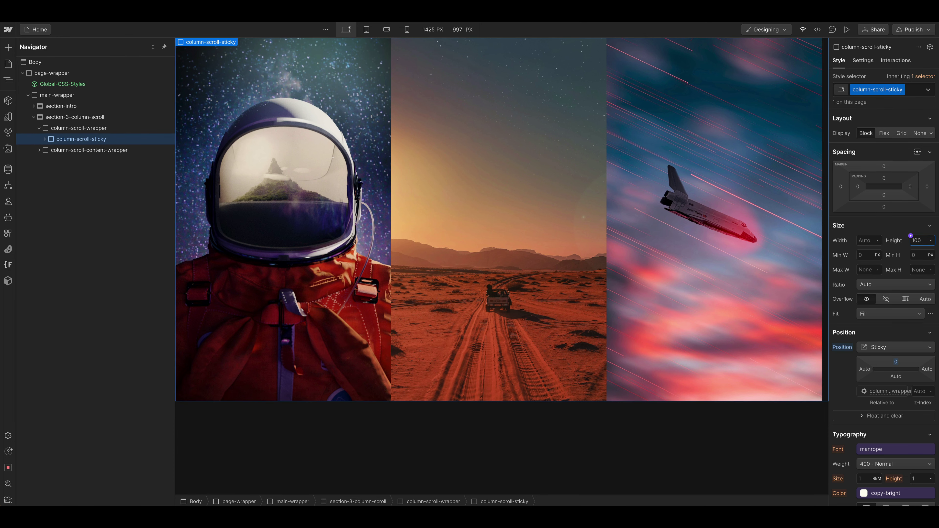
text(vh)
key(Return)
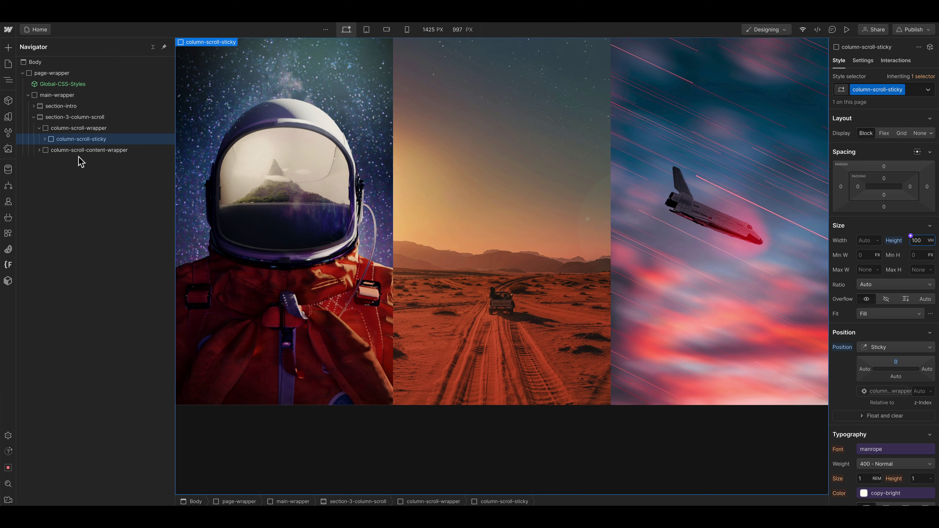
Set the height of column-scroll-sticky-inner, nested in column-scroll-sticky, to 100%
click(46, 142)
click(63, 150)
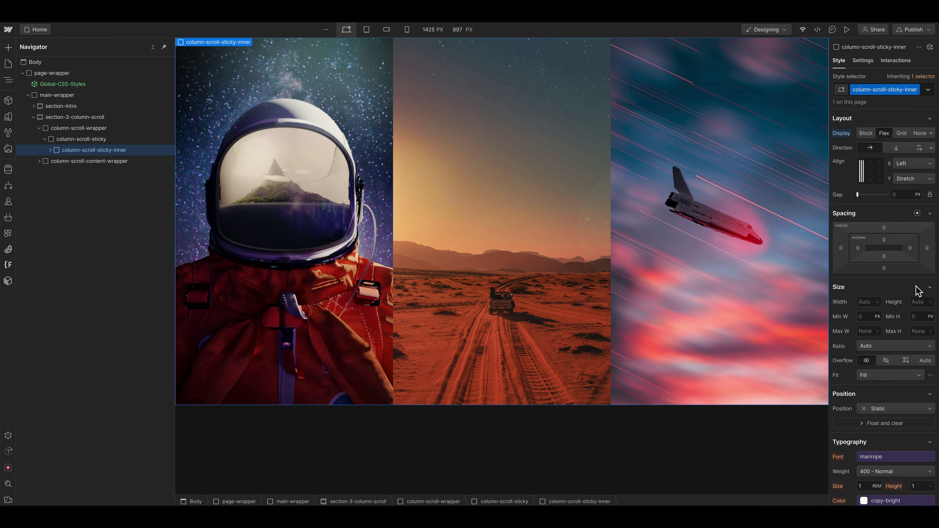
click(911, 297)
text(100%)
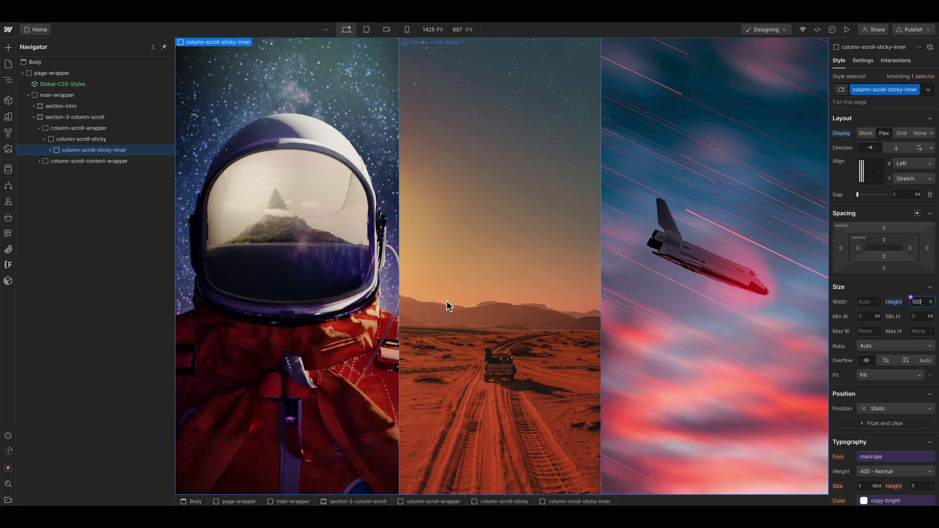
Set the width of column-scroll-sticky to 100%
click(108, 141)
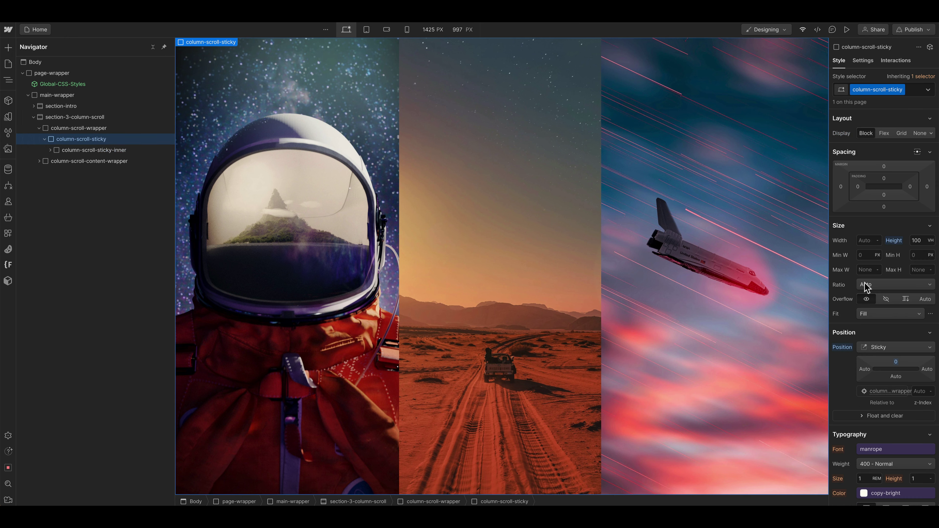
click(872, 241)
text(100%)
Reset the display setting of column-scroll-sticky-inner and apply Flex to it again
click(94, 150)
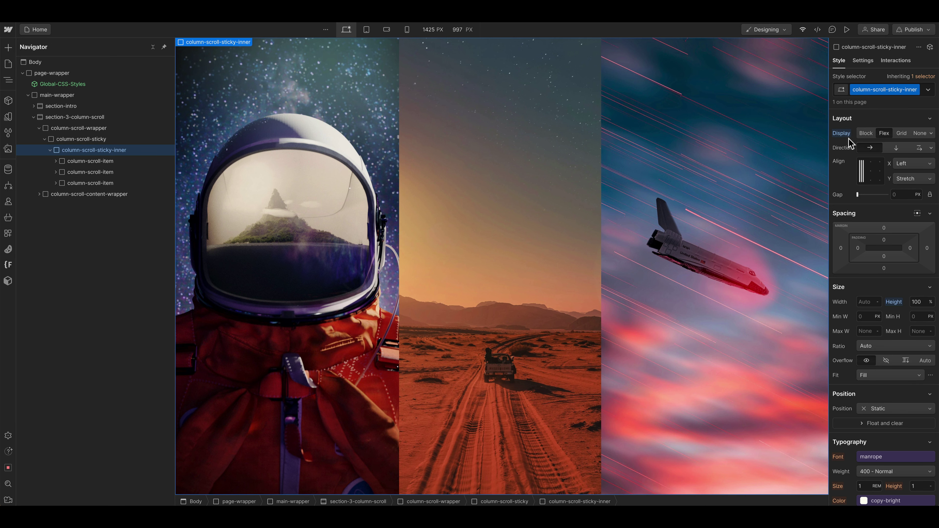
alt+click(842, 133)
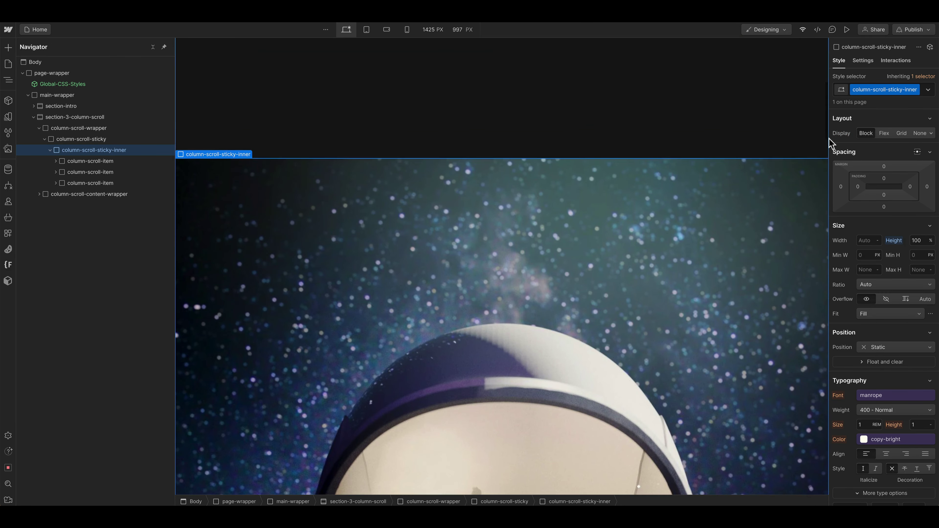
click(885, 133)
scroll(656, 180, down, 3)
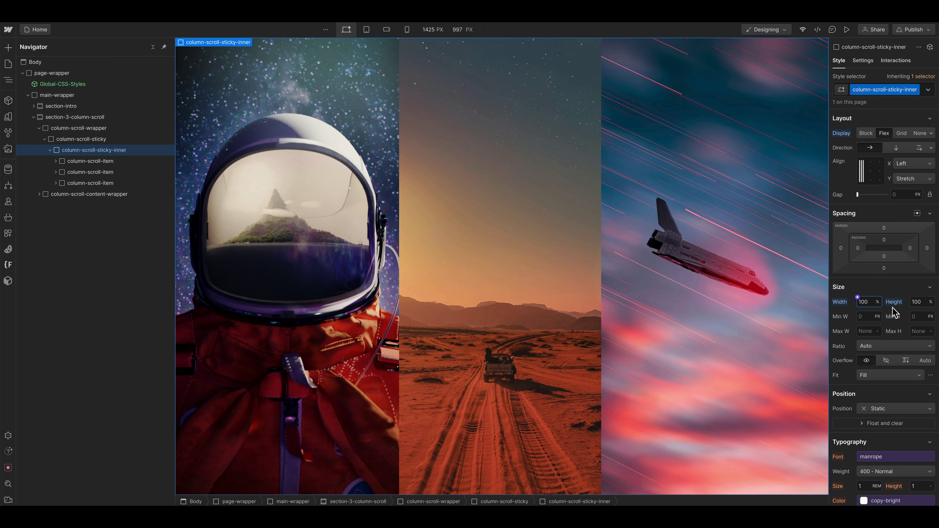
Reduce the width of column-scroll-sticky-inner, trying 60% and 70% before settling on 80%
key(BackSpace)
key(BackSpace)
key(BackSpace)
text(60)
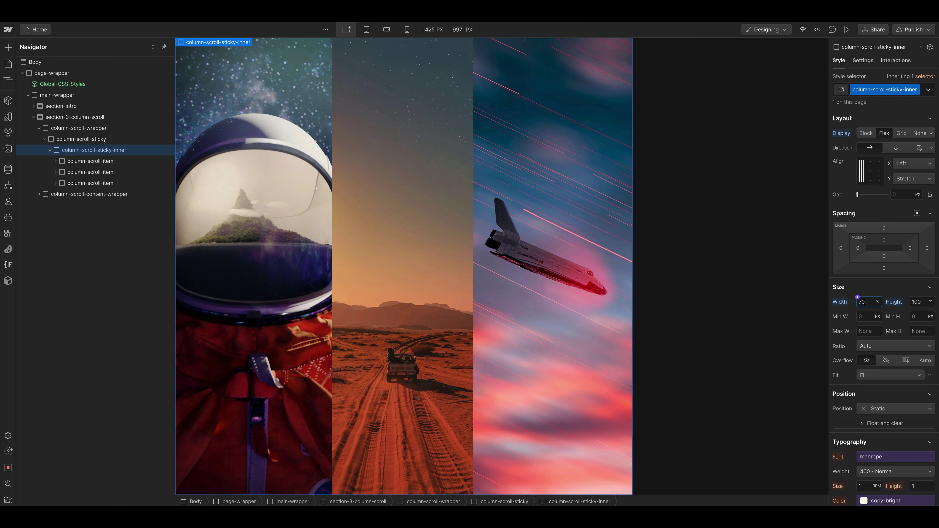
key(BackSpace)
key(BackSpace)
text(70)
key(BackSpace)
key(BackSpace)
text(80)
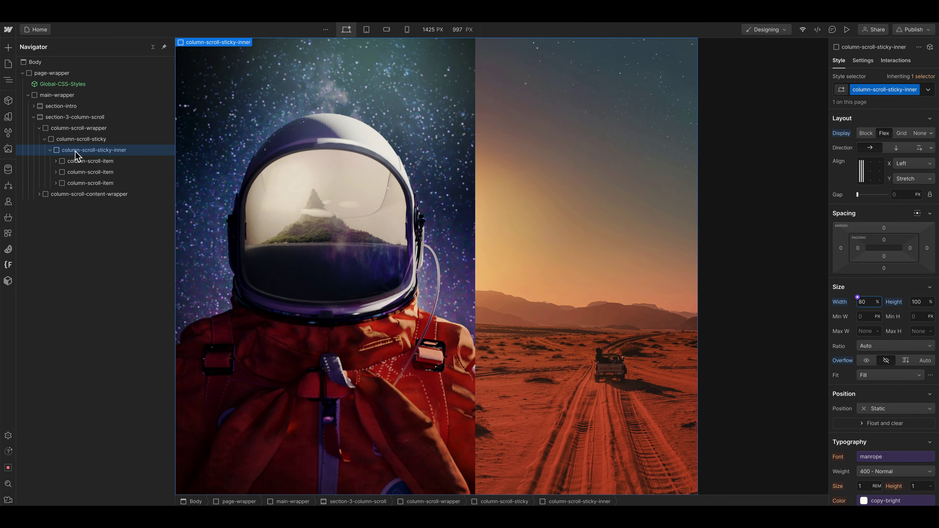
Set the width of column-scroll-item to one third, entered as 100/3%
click(76, 163)
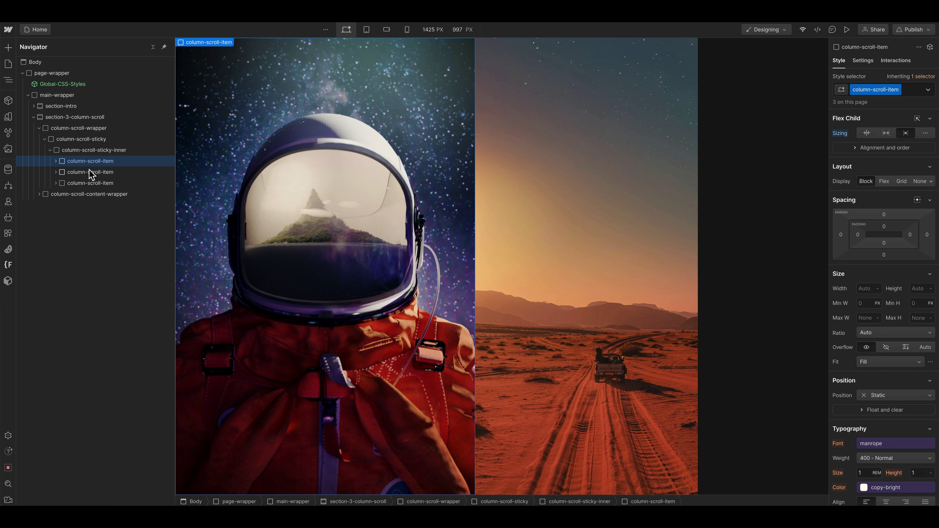
click(866, 289)
text(100/3%)
key(Return)
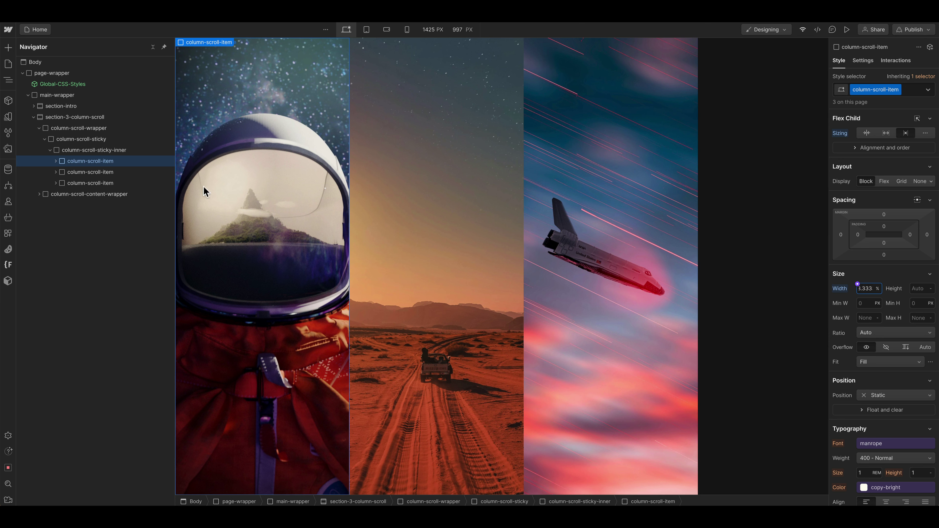
Try a width of 50% on column-scroll-sticky-inner and restore it to 100%
click(111, 150)
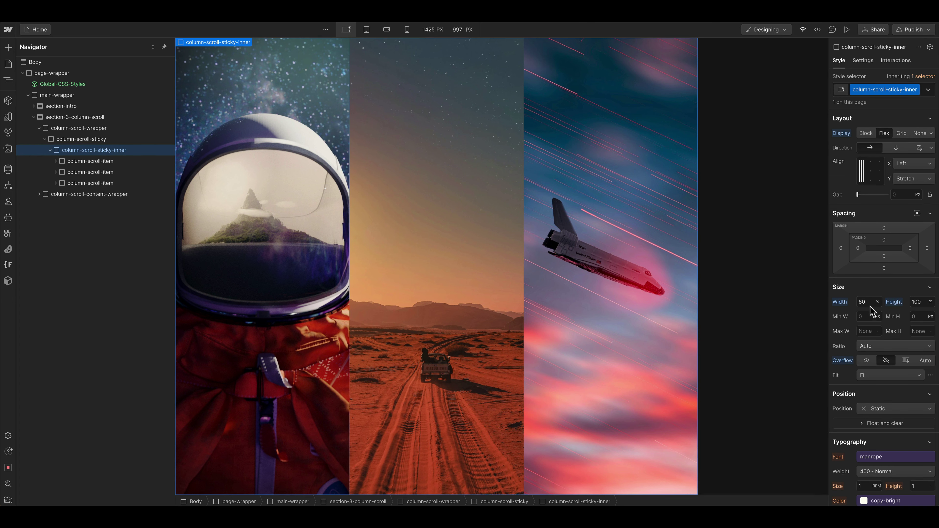
click(866, 302)
text(50)
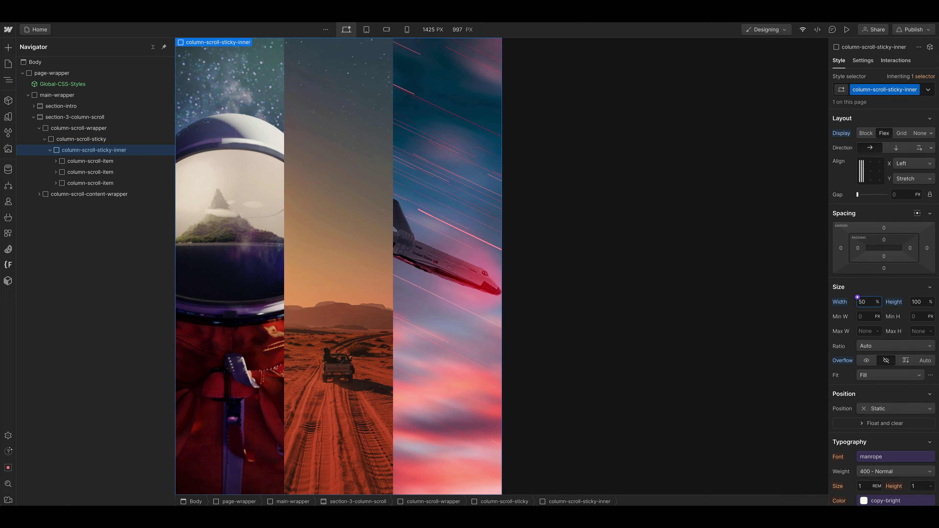
key(BackSpace)
key(BackSpace)
text(100)
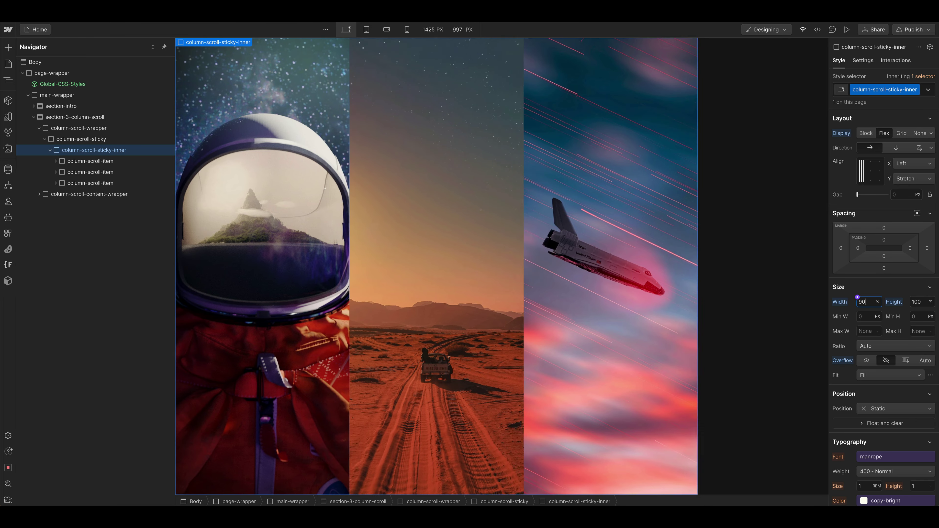
Switch the width unit of column-scroll-item to VW and set its height to 100%
click(124, 161)
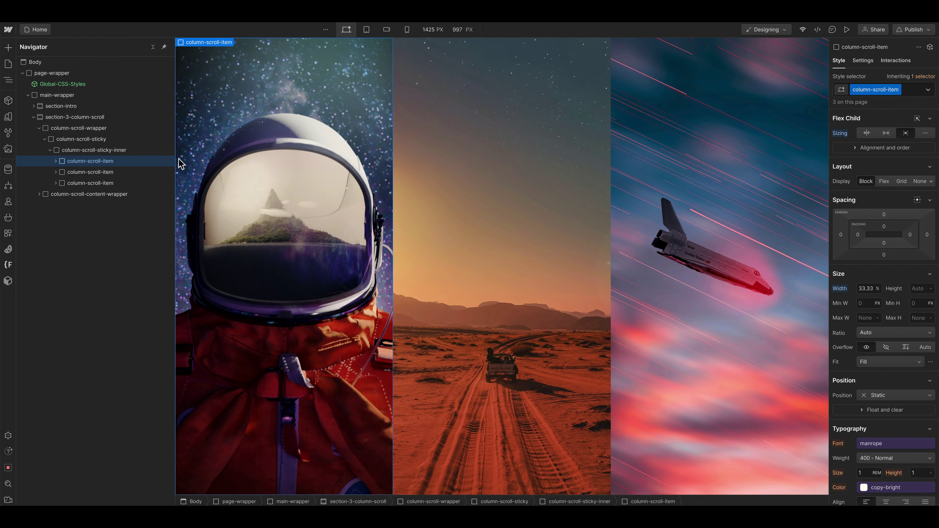
click(877, 289)
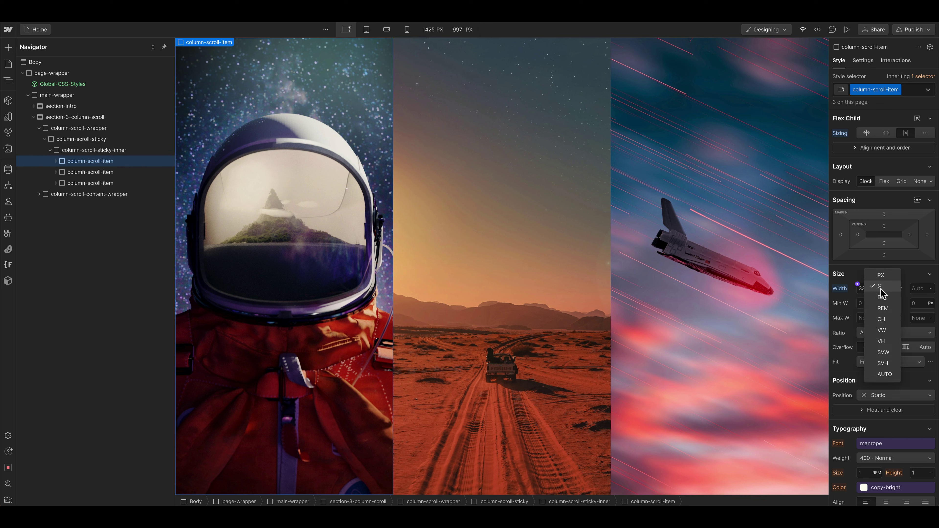
click(882, 330)
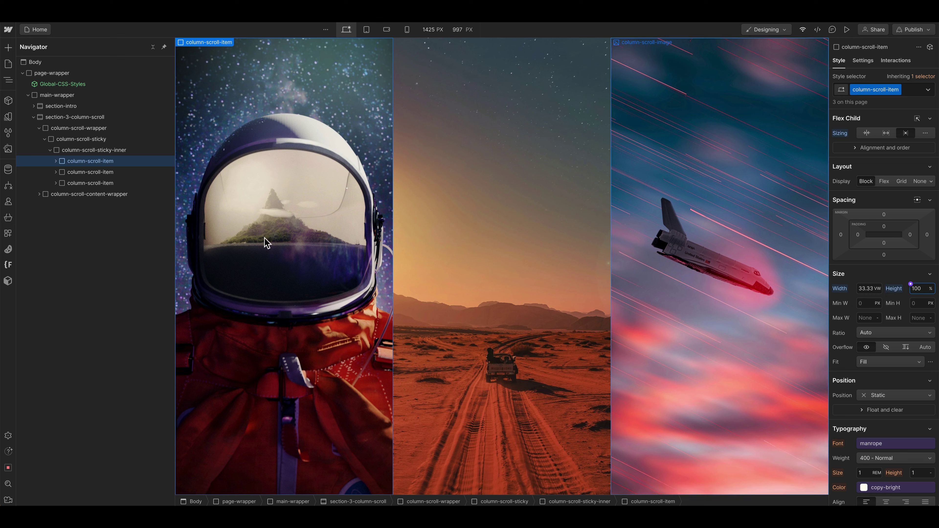
Review the styles of column-scroll-image inside the first column-scroll-item and the classes on all three items
click(55, 161)
click(70, 172)
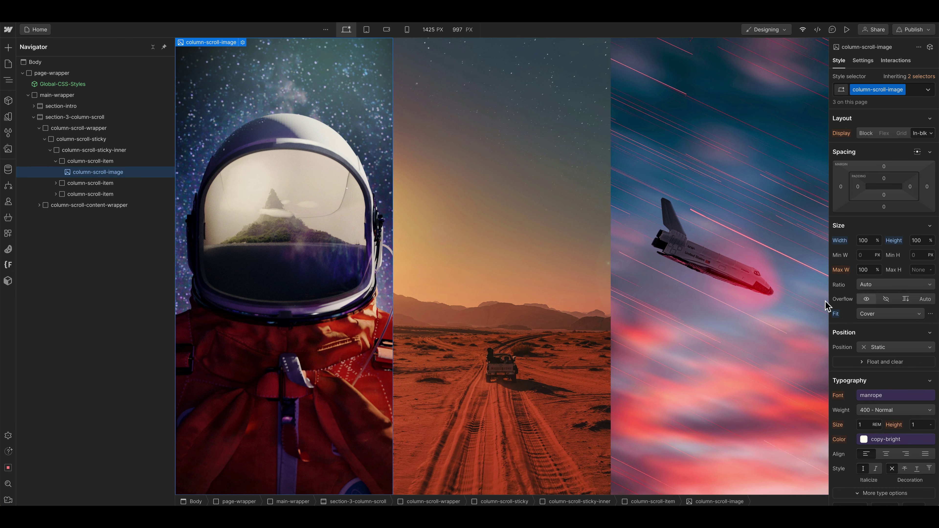
click(78, 162)
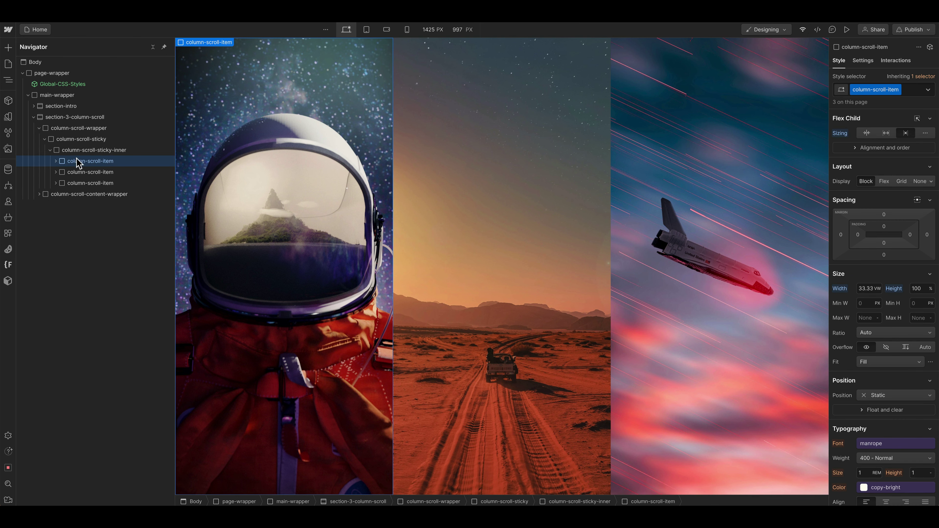
click(92, 173)
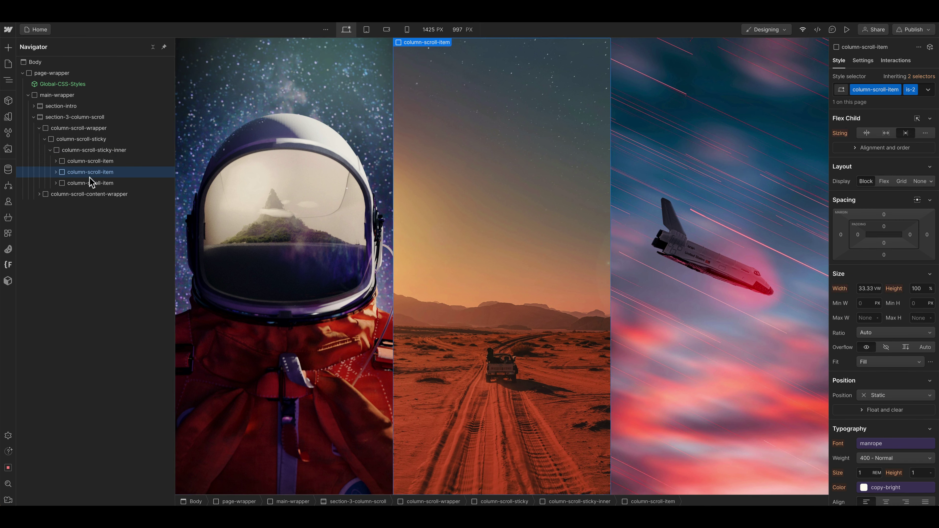
click(106, 183)
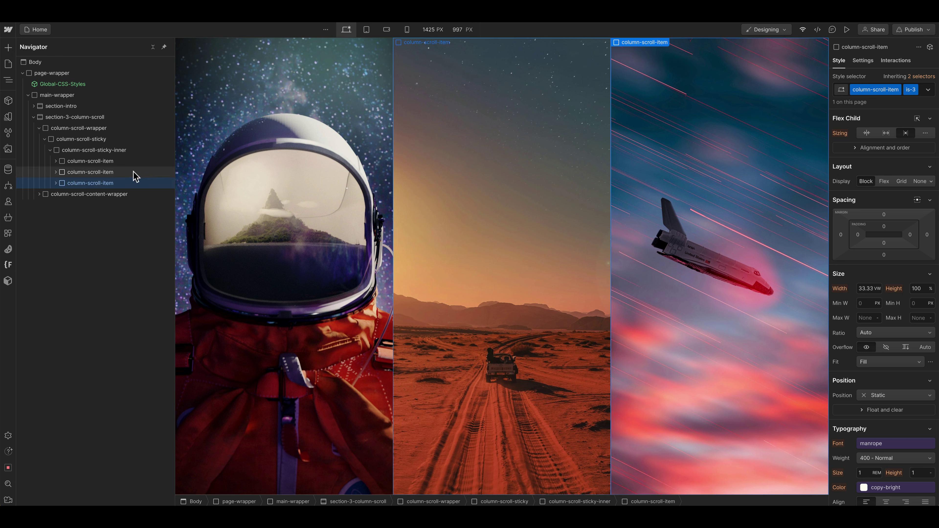
Set the position of the first column-scroll-item to Absolute, anchored with the Left preset
click(106, 164)
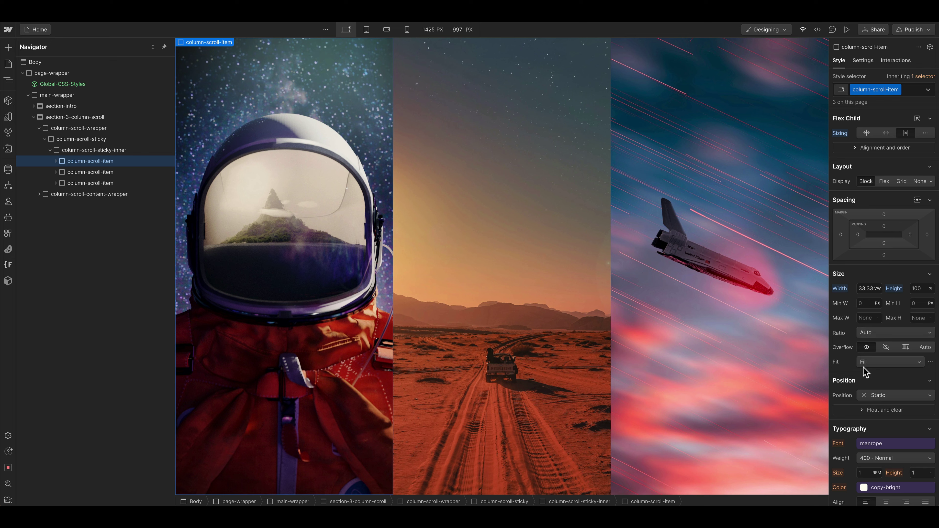
click(877, 395)
click(879, 418)
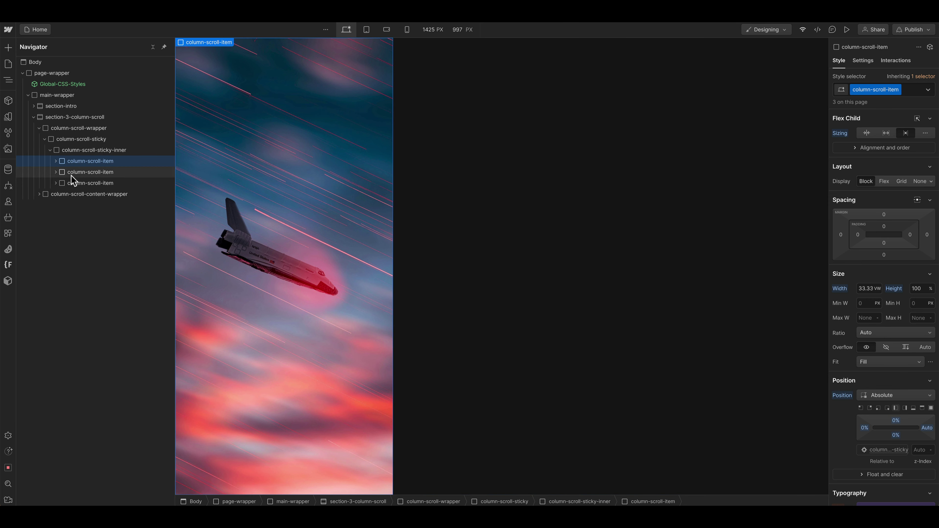
Set the right offset of the second column-scroll-item, class is-2, to 0
click(85, 173)
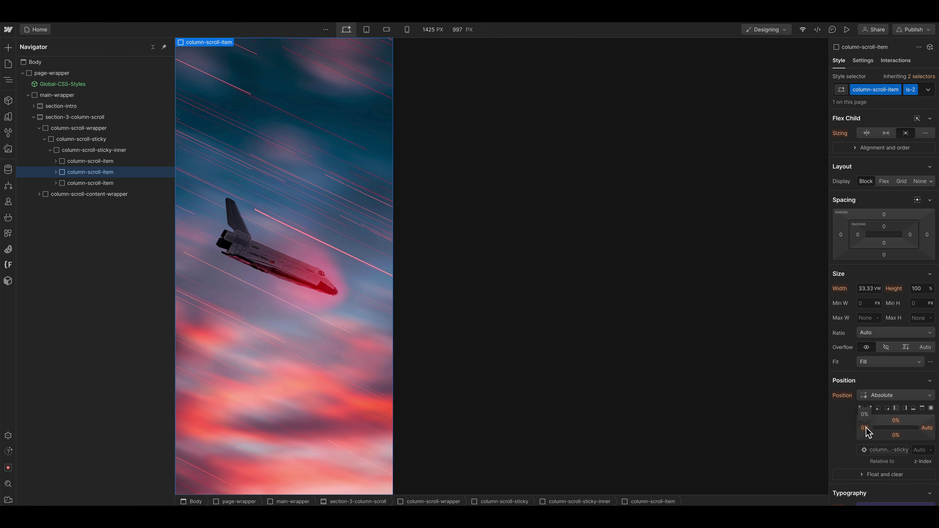
click(927, 428)
click(870, 458)
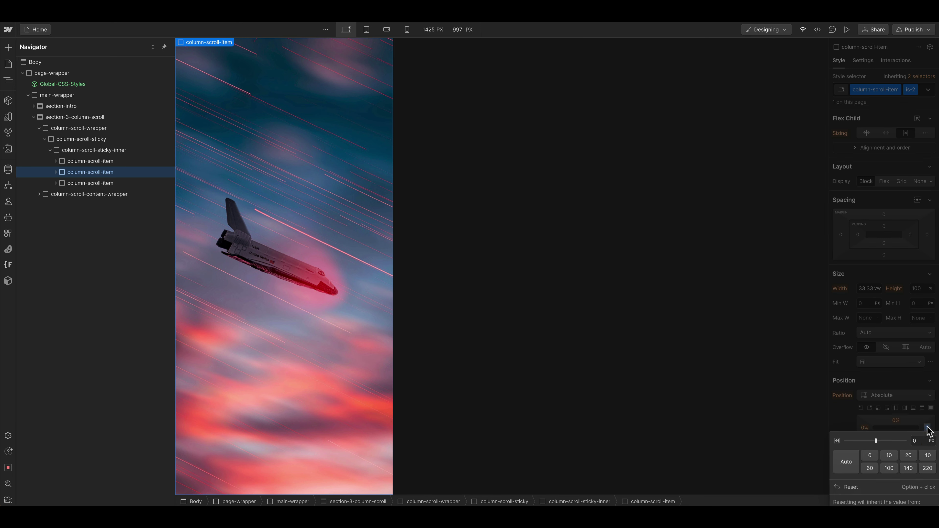
click(927, 429)
Set the top offset of the is-2 column-scroll-item to Auto and center it with automatic left and right margins
click(896, 421)
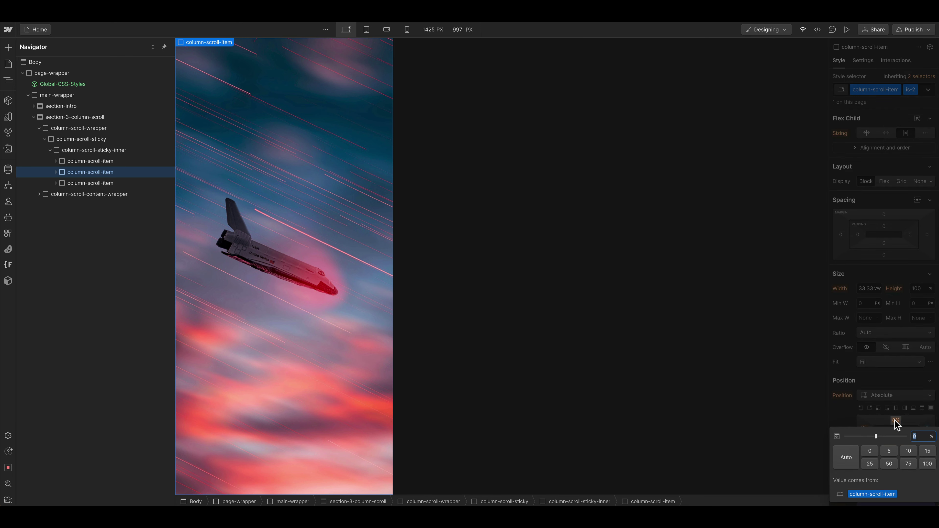
key(Escape)
click(896, 421)
click(846, 458)
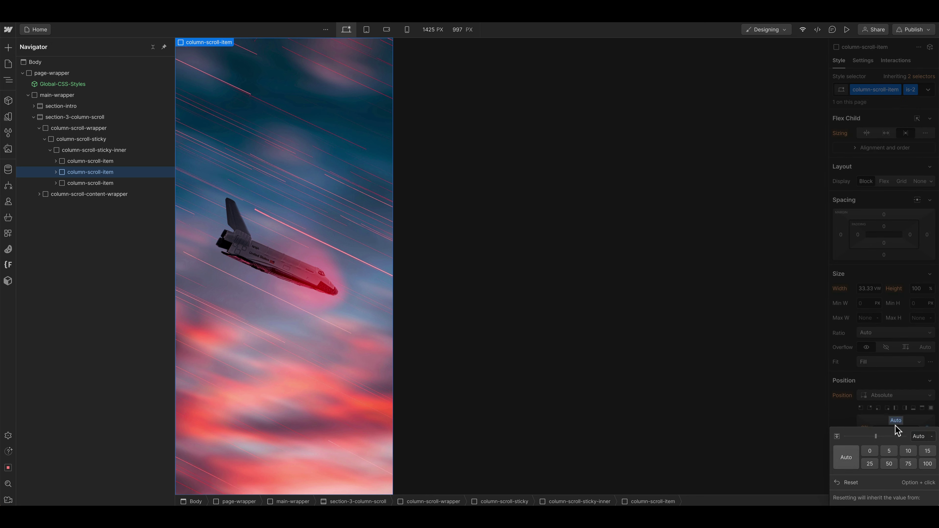
click(914, 430)
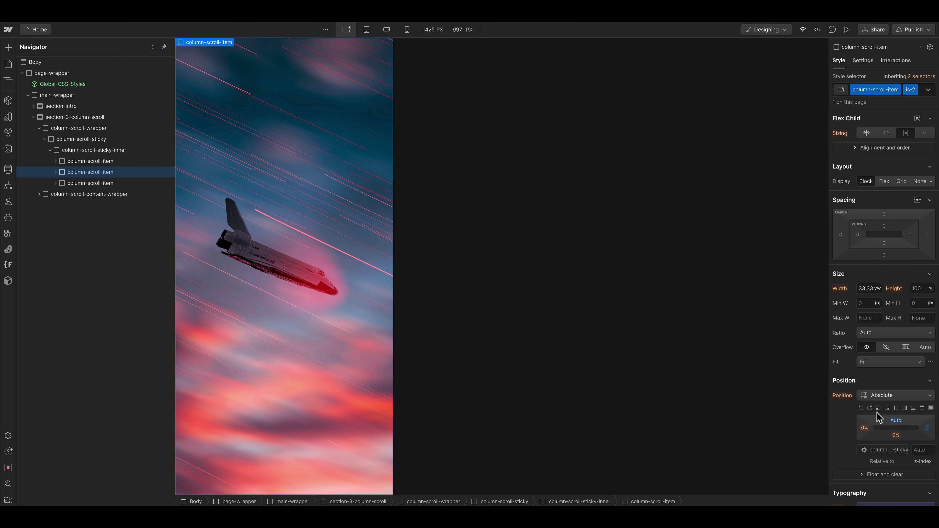
click(917, 201)
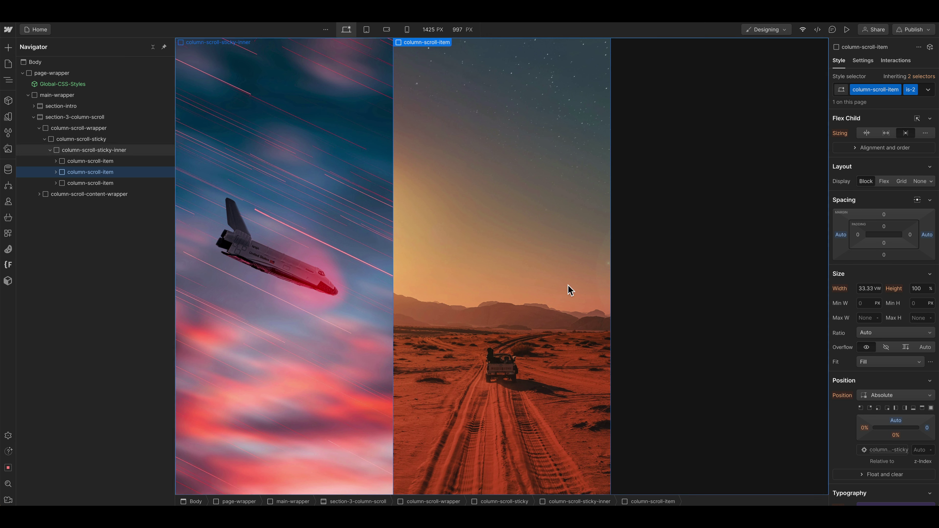
Anchor the third column-scroll-item, class is-3, with the Right preset for absolute positioning
click(87, 184)
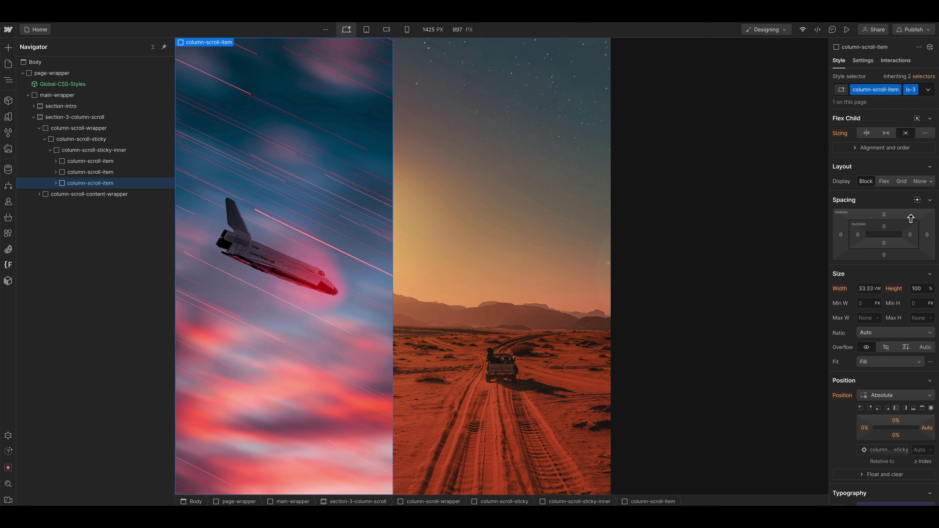
click(906, 408)
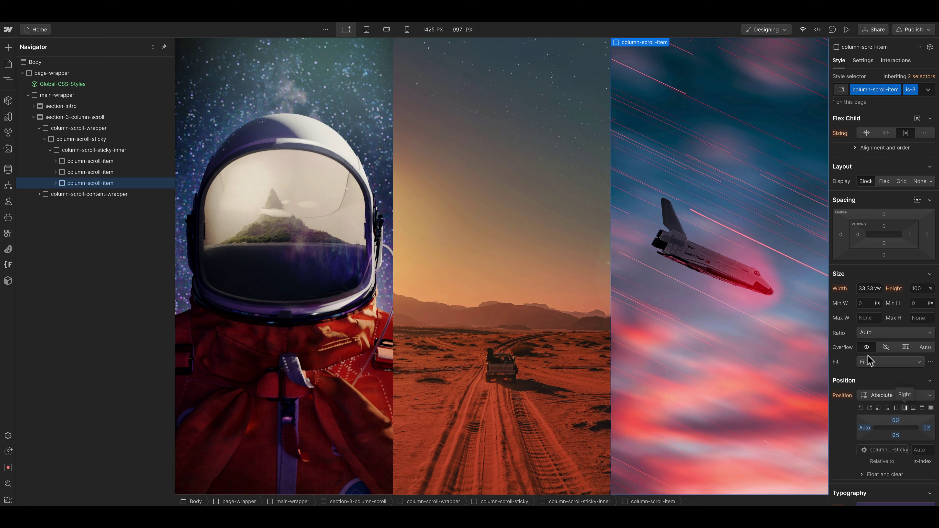
Reduce the width of column-scroll-sticky-inner to 80% and set its position to Relative
click(79, 150)
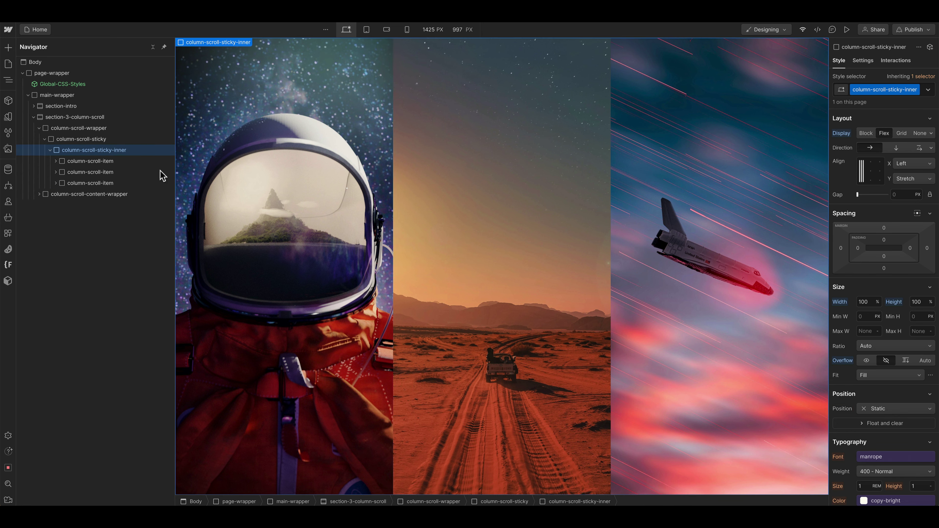
click(869, 302)
key(shift+Down)
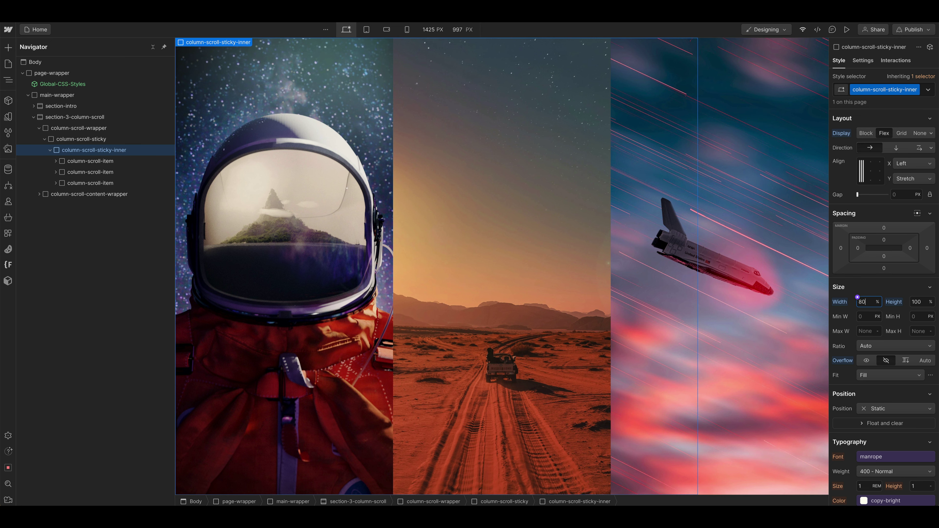
click(877, 411)
click(878, 429)
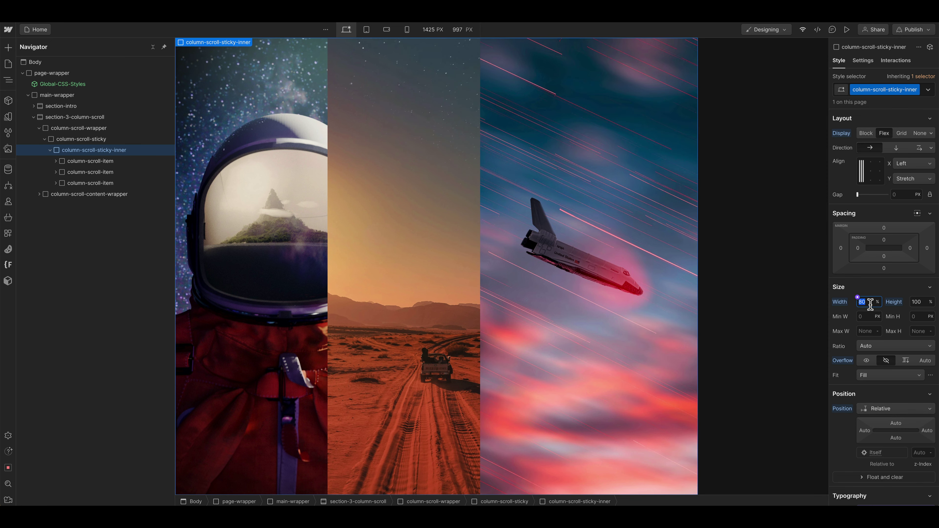
Test how the columns overlap by repeatedly shrinking and widening column-scroll-sticky-inner in 10% increments, ending at 80%
key(shift+Down)
key(shift+Down)
key(shift+Up)
key(shift+Up)
key(shift+Up)
key(shift+Up)
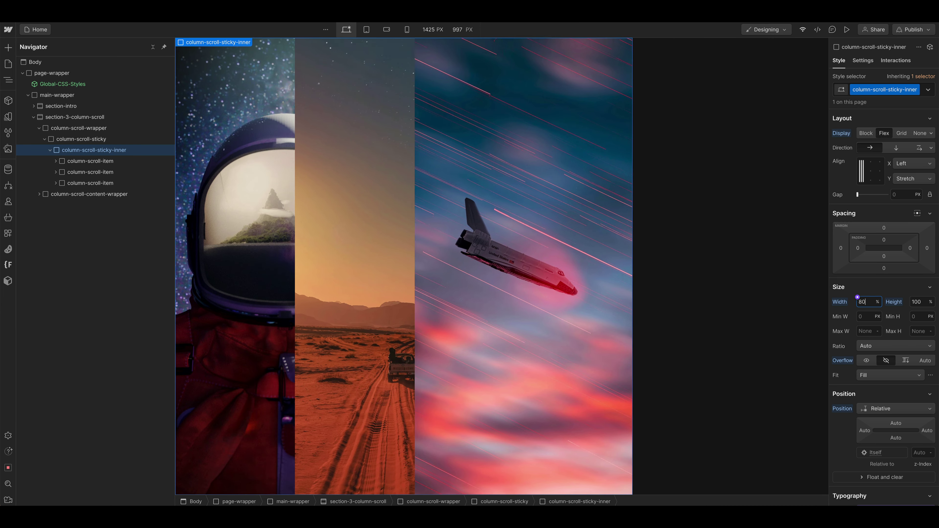
key(shift+Down)
key(shift+Down)
key(shift+Down)
key(shift+Up)
key(shift+Up)
key(shift+Up)
key(shift+Down)
key(shift+Up)
key(shift+Up)
key(shift+Down)
key(shift+Down)
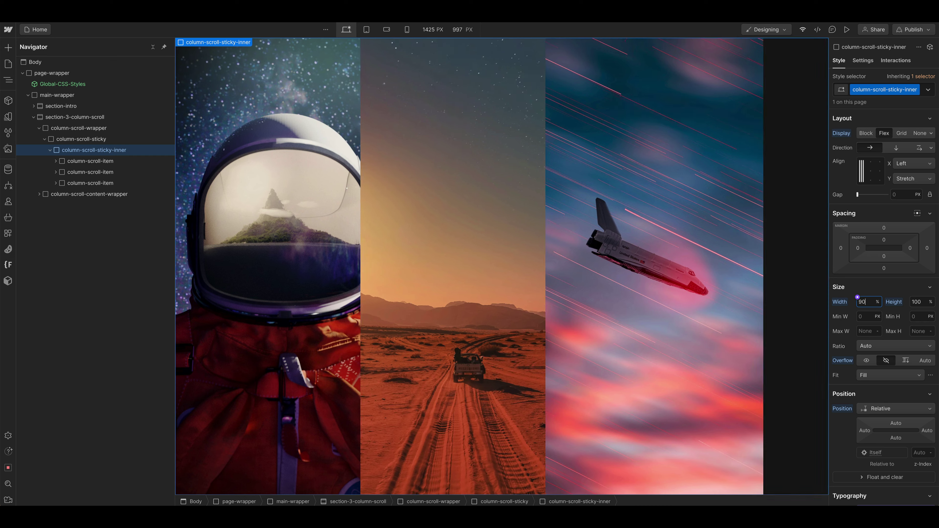
key(shift+Up)
key(shift+Up)
key(shift+Down)
key(shift+Down)
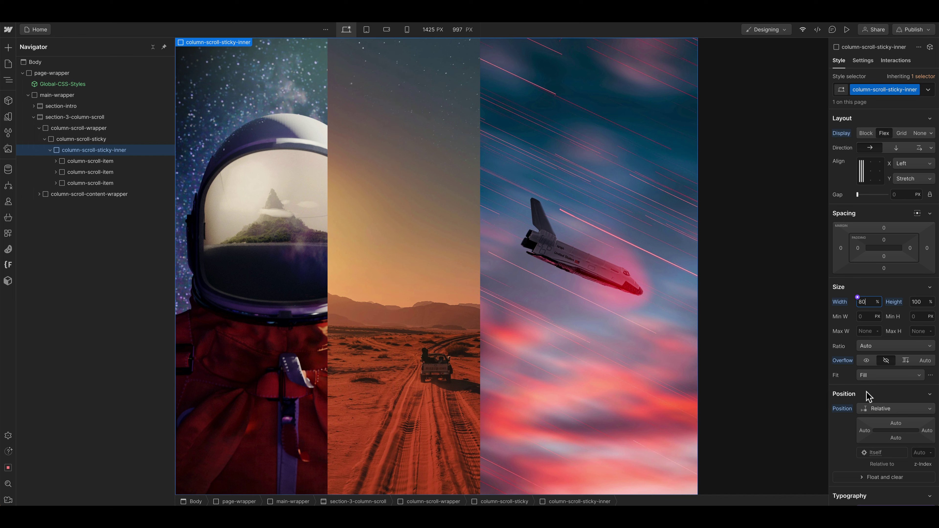
Change the position of column-scroll-sticky-inner to Absolute and anchor it with the Right preset
click(890, 410)
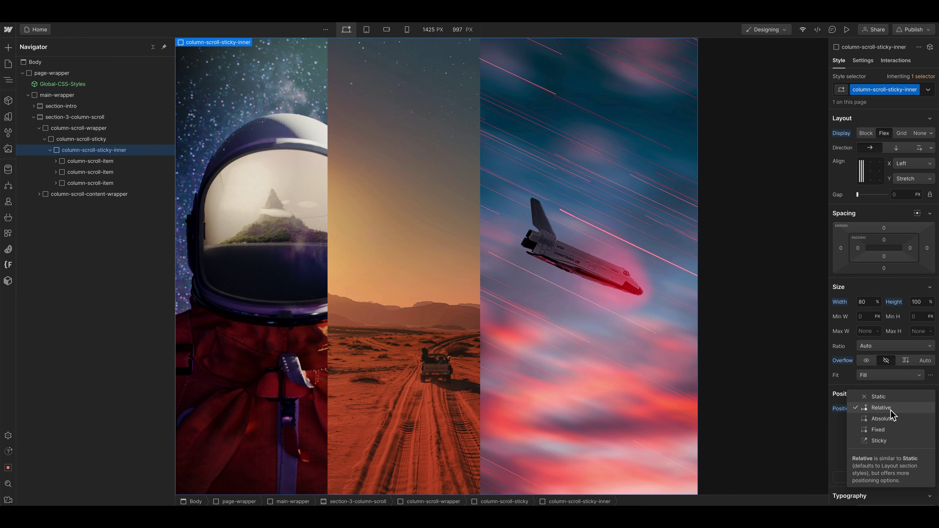
click(894, 423)
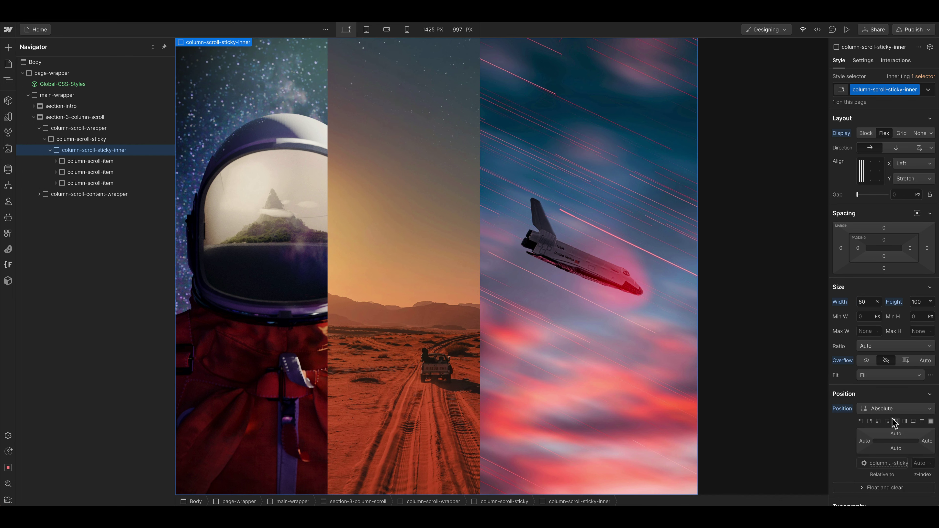
click(904, 421)
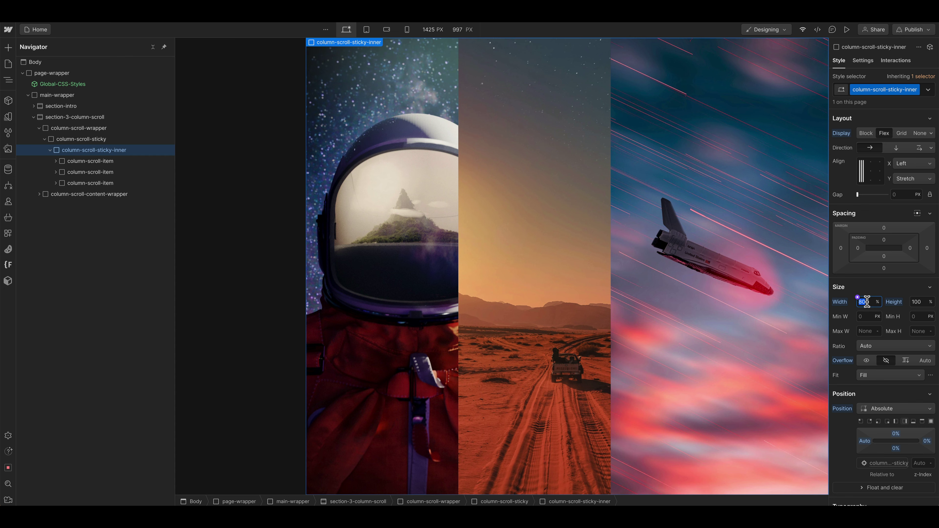
Set the width of column-scroll-sticky-inner to 100% and shrink it in 10% increments down to 30% to test the column overlap
text(100)
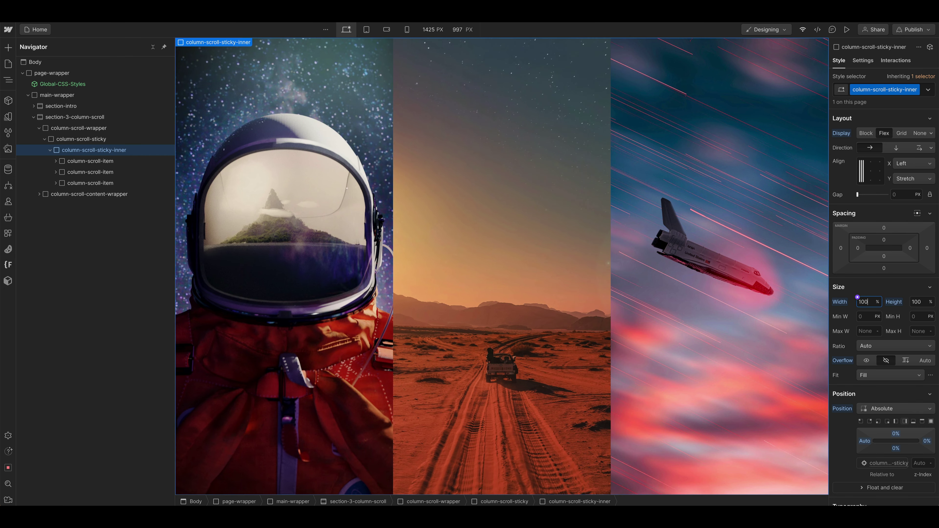
key(shift+Down)
key(shift+Down)
key(shift+Down)
key(shift+Down)
key(shift+Down)
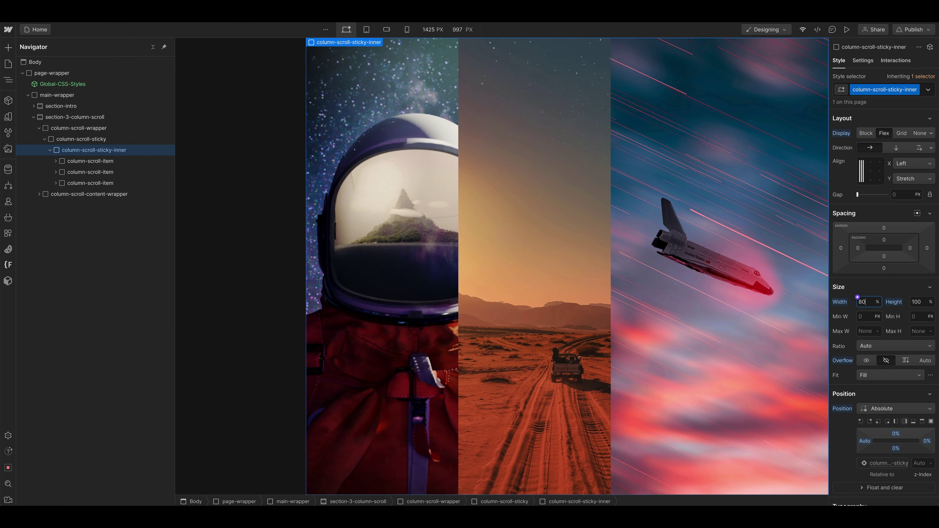
key(shift+Down)
key(shift+Down)
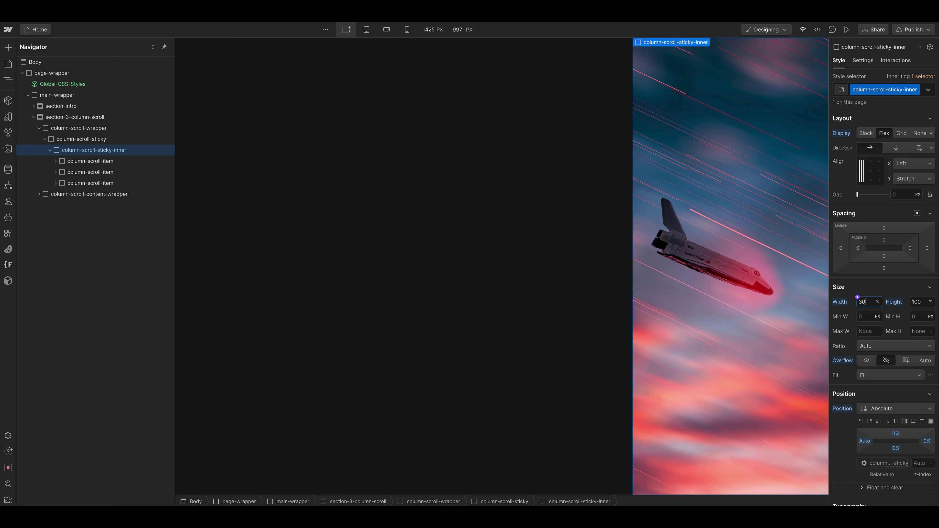
Widen column-scroll-sticky-inner in 10% increments to check the reveal, ending with its width set to 33.33 VW
key(shift+Up)
key(shift+Up)
key(shift+Up)
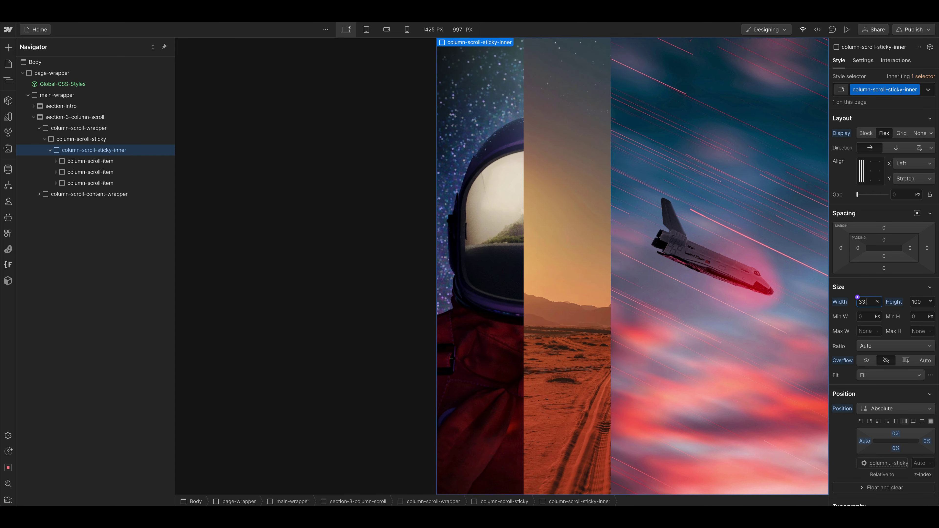
text(vw)
key(Return)
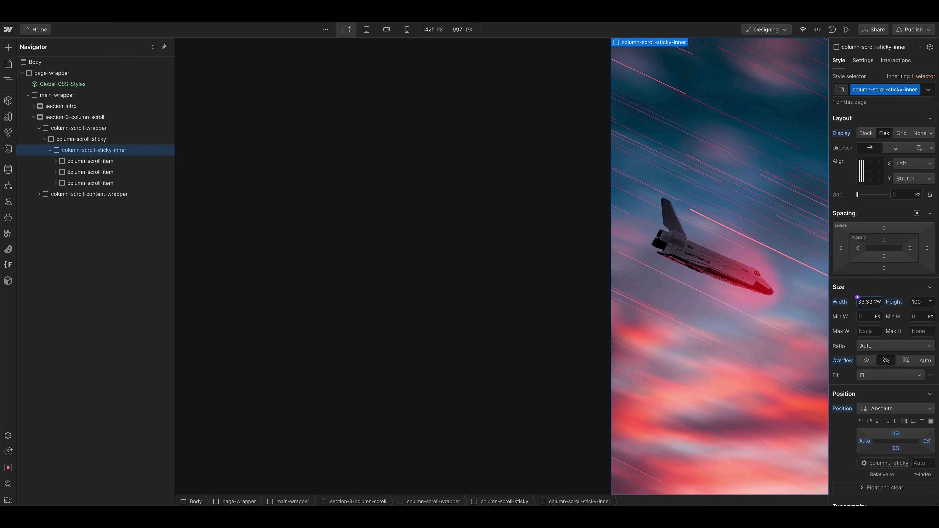
Test column-scroll-sticky-inner at several viewport-based widths, starting at 100 VW and ending at 70 VW
key(ctrl+a)
text(100)
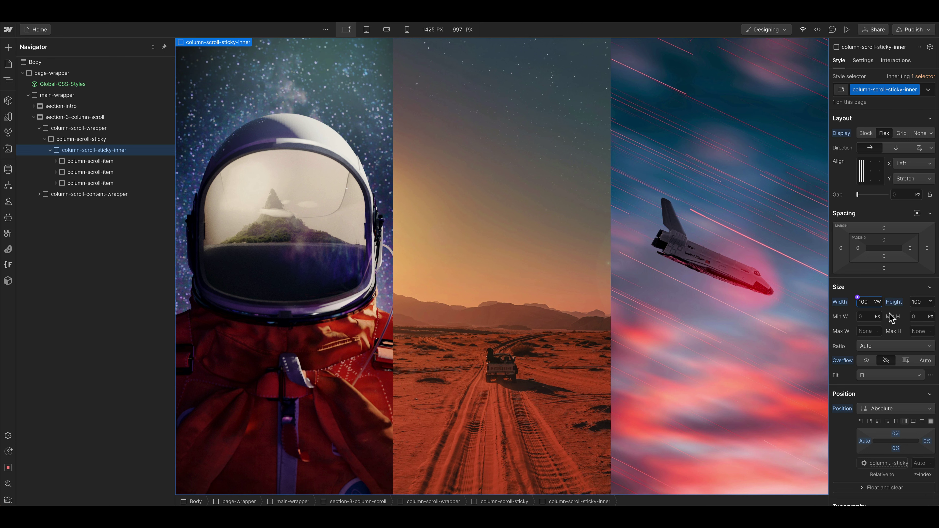
key(BackSpace)
key(BackSpace)
text(80)
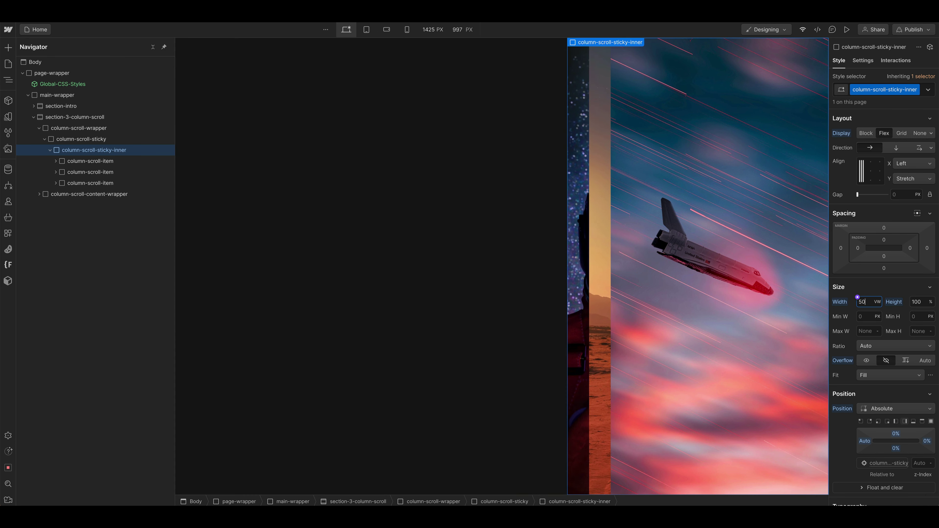
key(BackSpace)
key(BackSpace)
text(70)
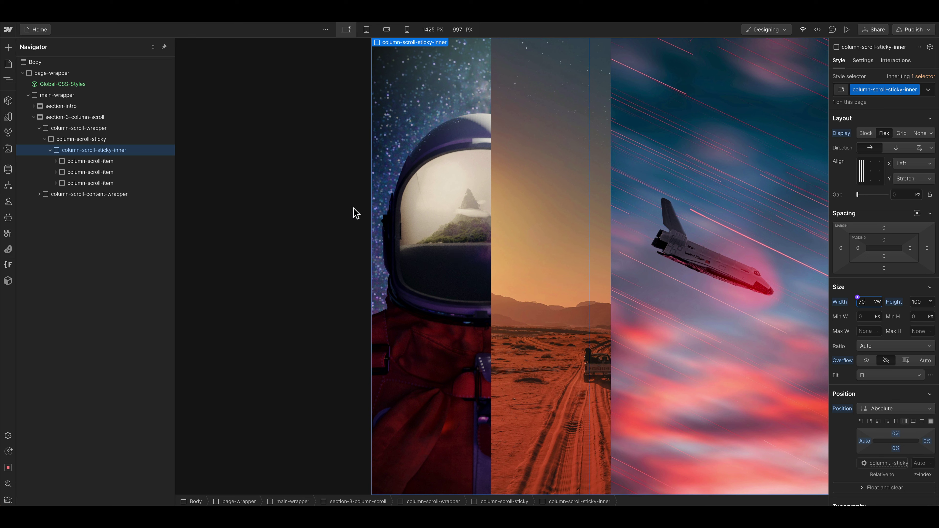
Reverse the order of the column-scroll-item elements inside column-scroll-sticky-inner so is-3 comes first, is-2 second and the base item last
click(84, 163)
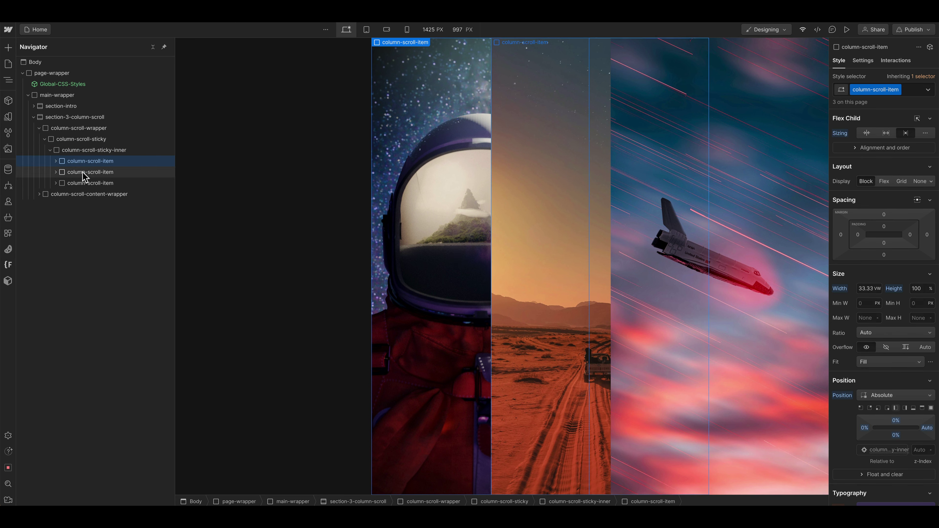
mouse_move(76, 161)
mouse_down()
mouse_move(74, 185)
mouse_move(77, 162)
mouse_up()
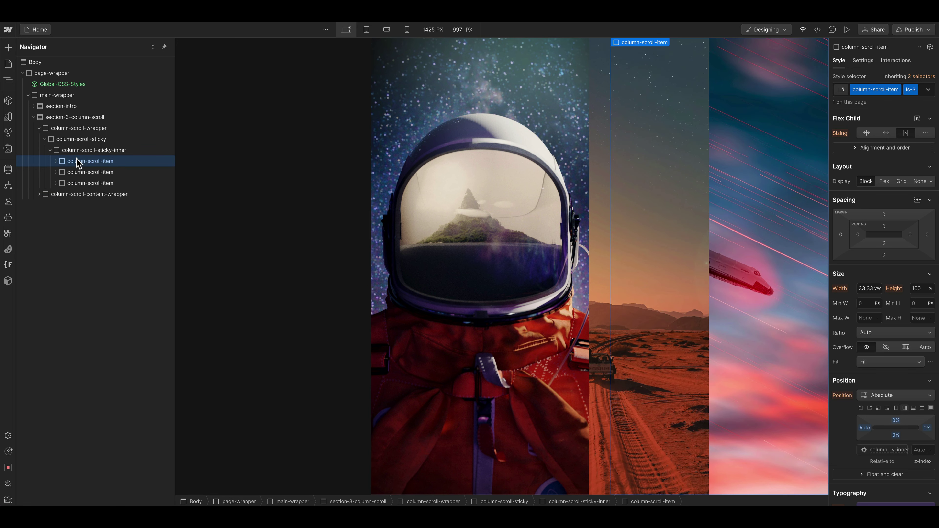
click(89, 151)
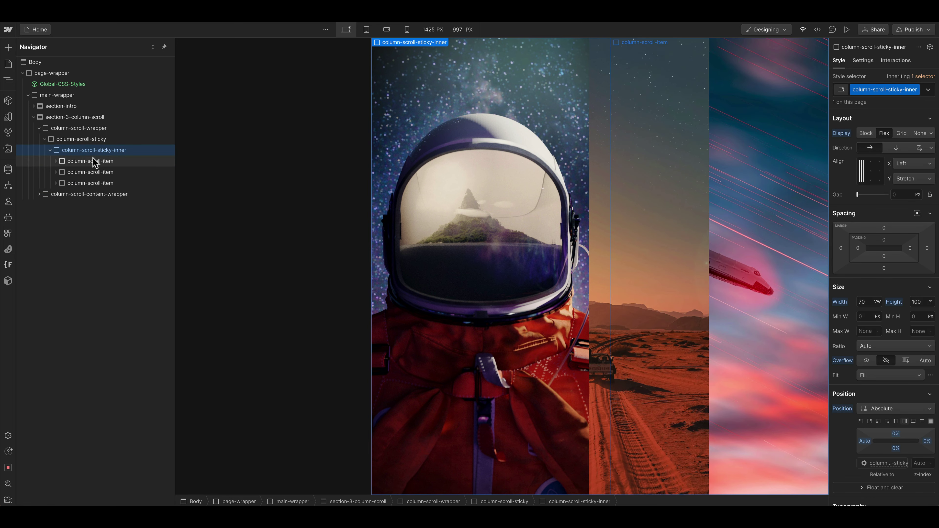
click(94, 159)
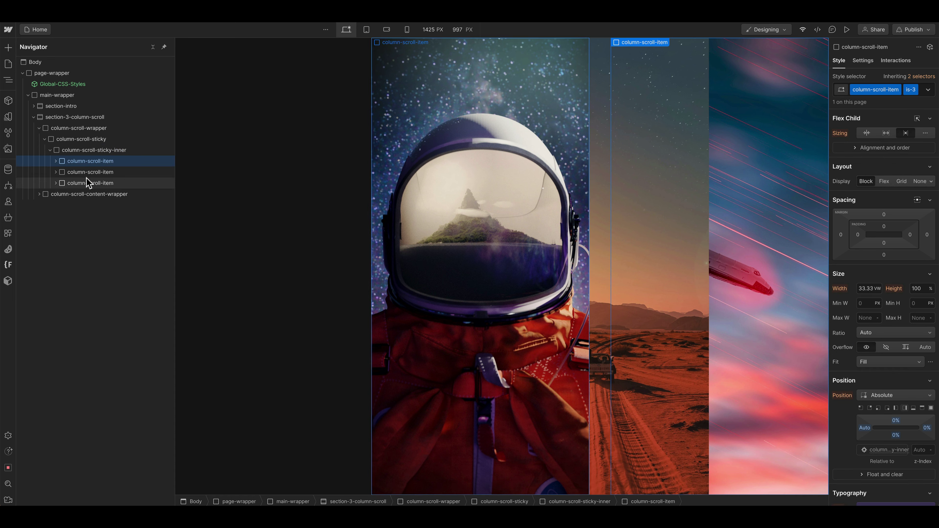
click(91, 171)
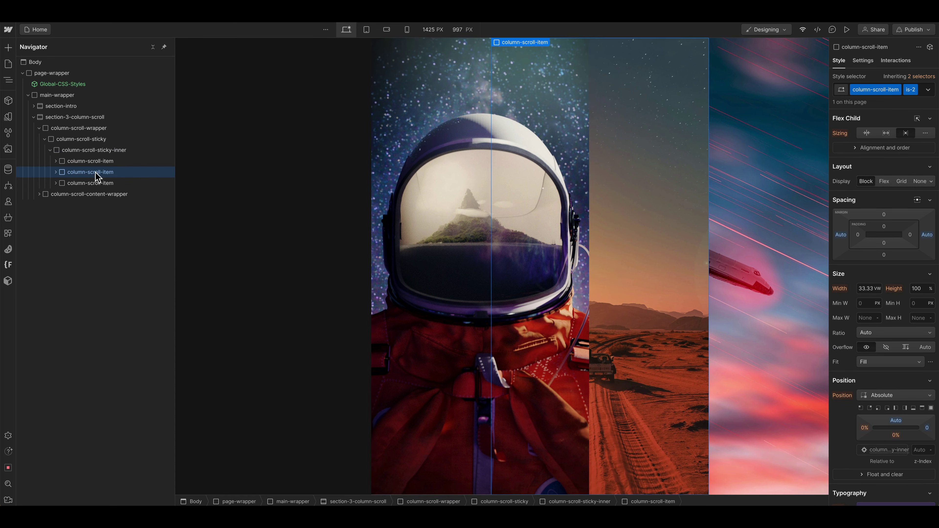
Test the reversed column overlap by shrinking and widening column-scroll-sticky-inner in 10 VW increments
click(91, 152)
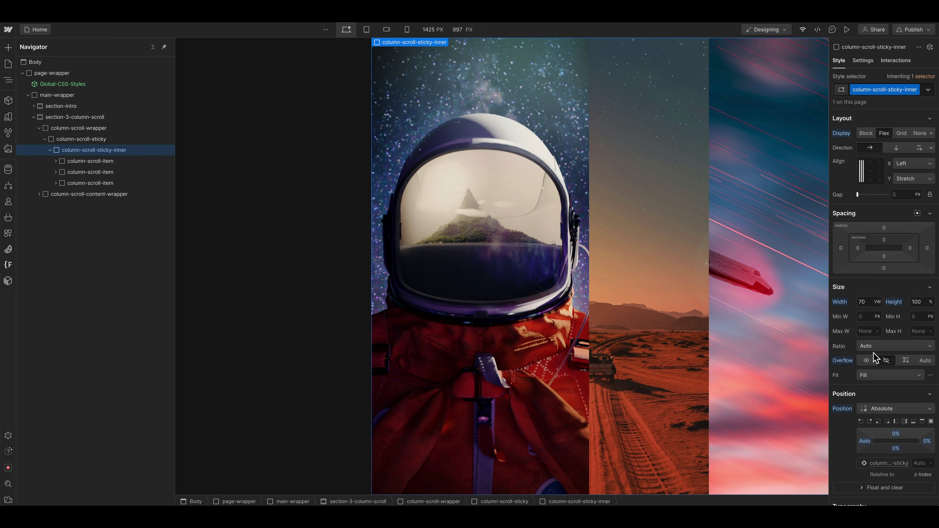
key(shift+Up)
key(shift+Up)
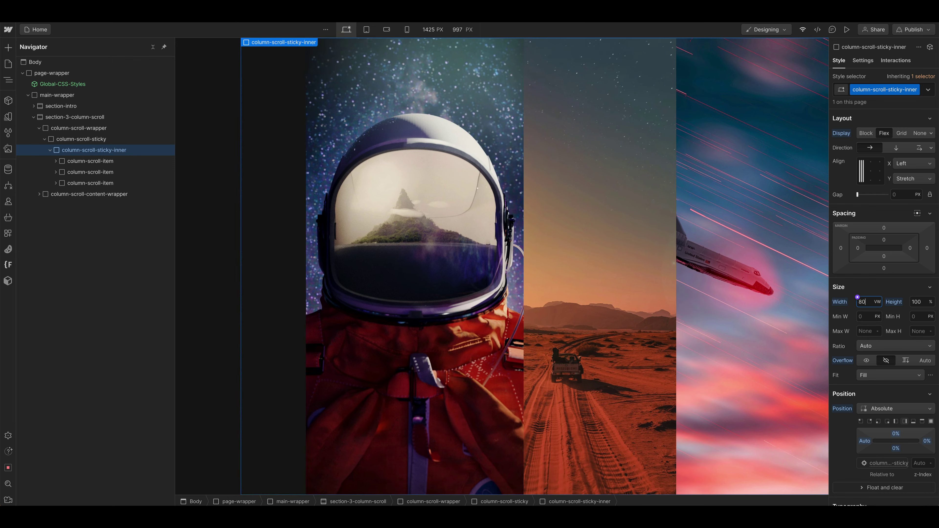
key(shift+Down)
key(shift+Down)
key(shift+Down)
key(shift+Down)
key(shift+Down)
key(shift+Down)
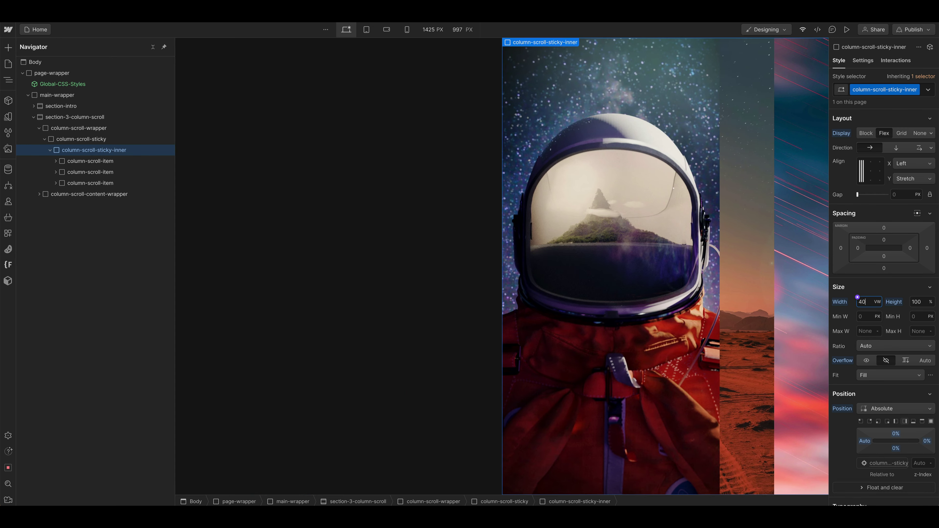
key(shift+Up)
key(shift+Up)
key(shift+Up)
key(shift+Up)
key(shift+Up)
key(shift+Up)
key(shift+Up)
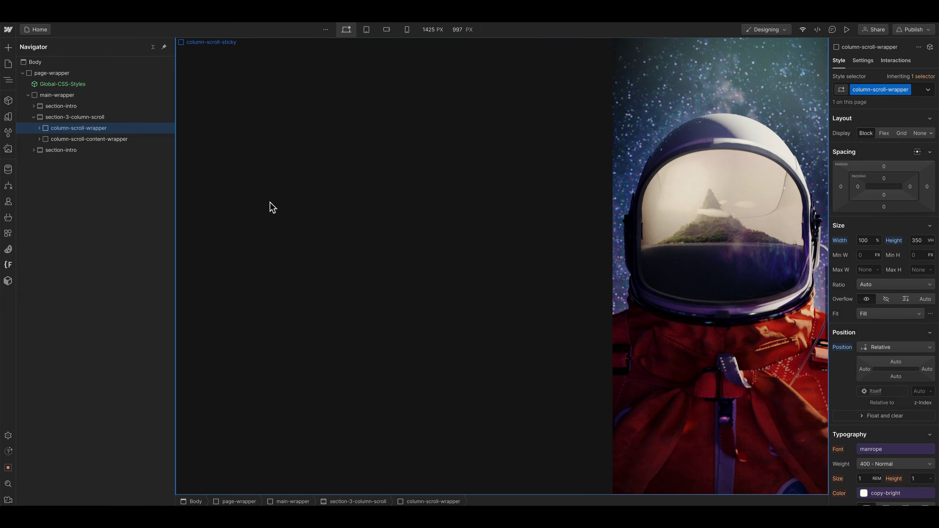
Examine the title, copy and button nested in column-scroll-content-wrapper and their placement relative to the sticky columns
click(90, 139)
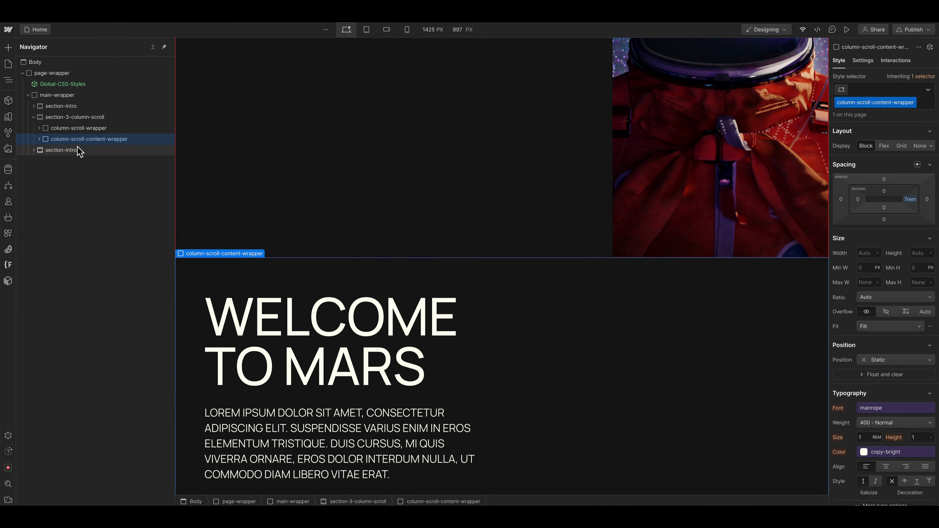
click(76, 129)
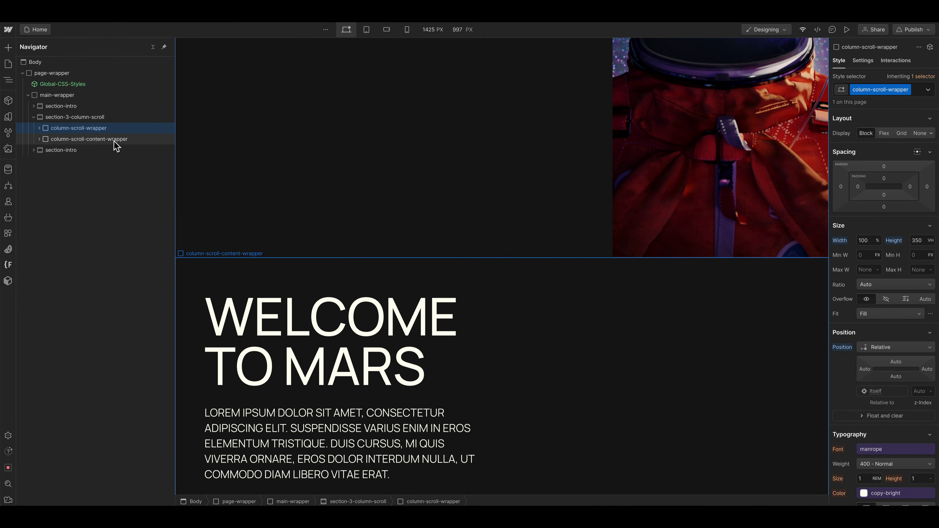
click(320, 322)
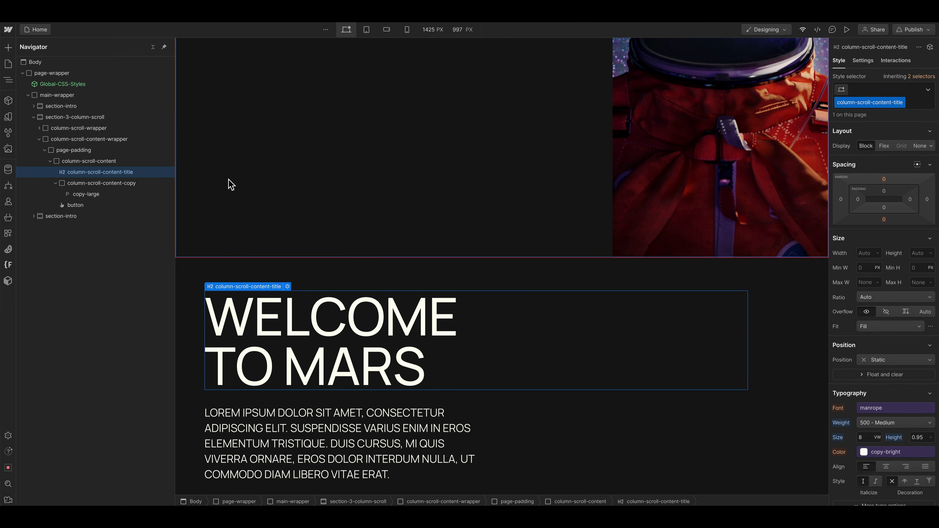
scroll(589, 151, up, 5)
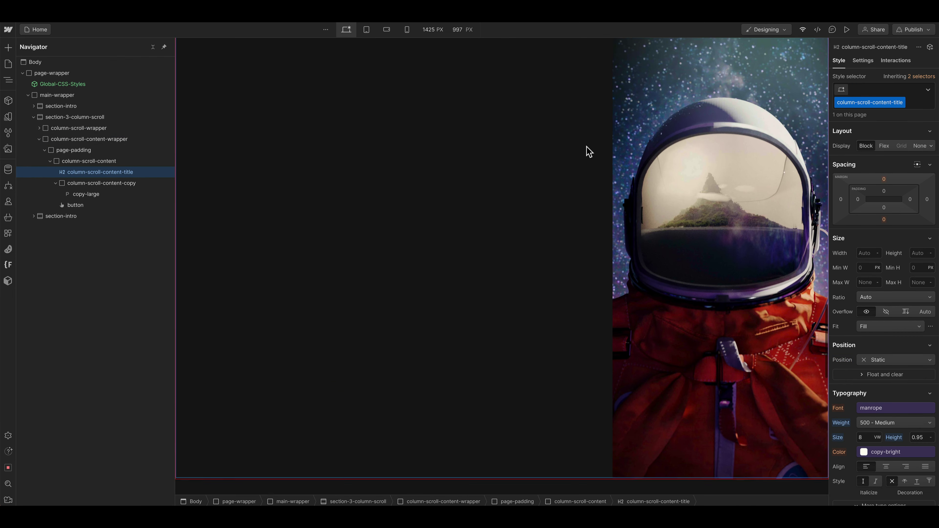
scroll(576, 163, up, 1)
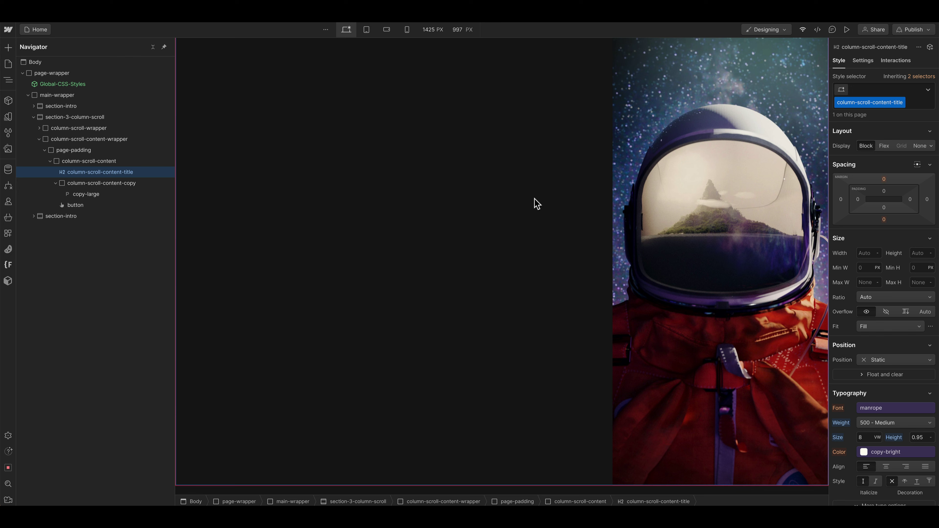
click(74, 162)
click(70, 182)
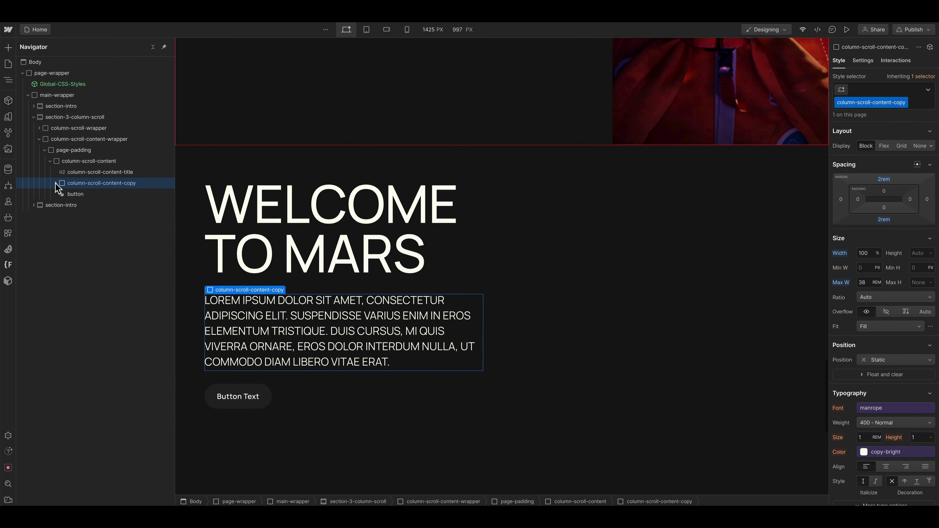
click(55, 183)
click(50, 161)
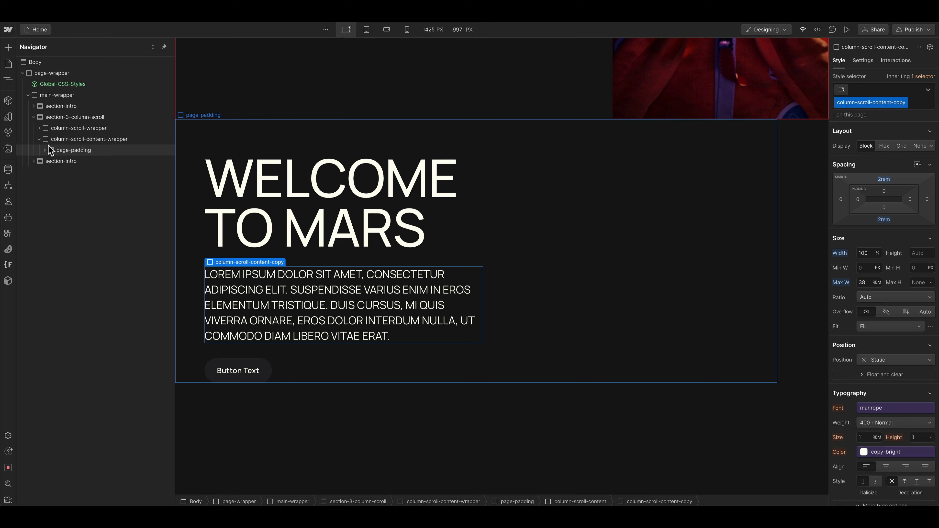
click(45, 150)
click(73, 139)
click(39, 139)
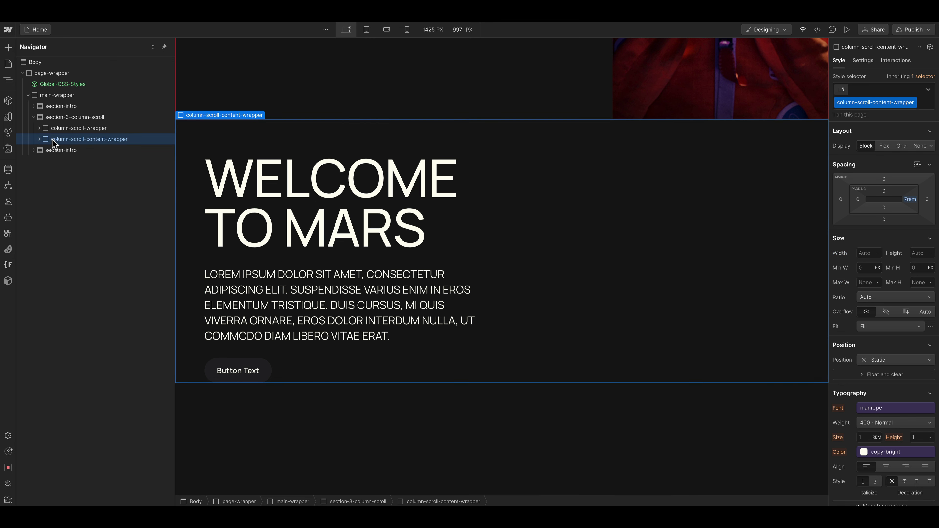
scroll(274, 141, up, 5)
scroll(287, 120, up, 1)
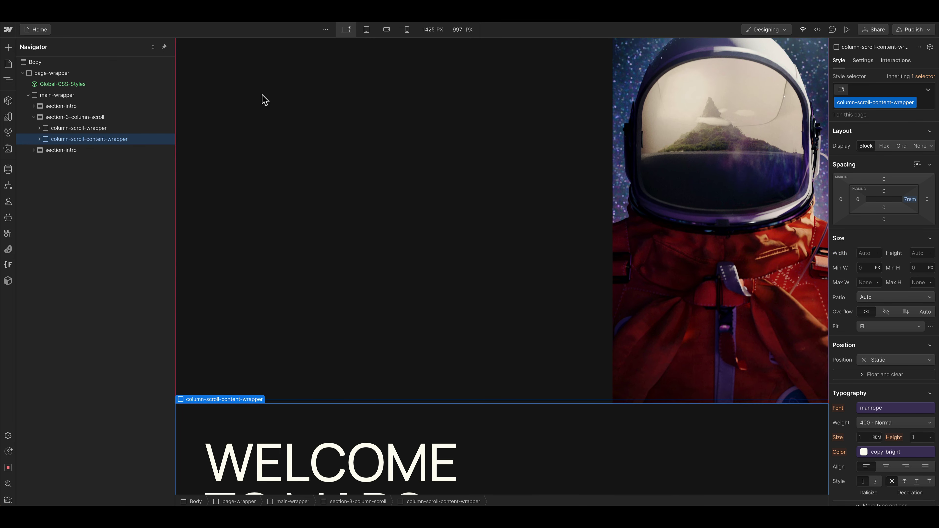
scroll(409, 212, up, 1)
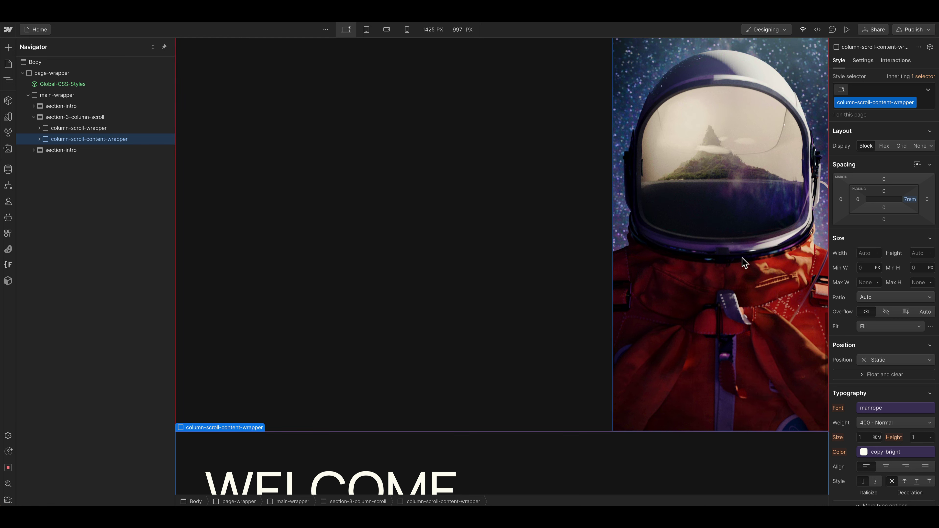
Set the height of column-scroll-content-wrapper to 100 VH
scroll(526, 305, down, 8)
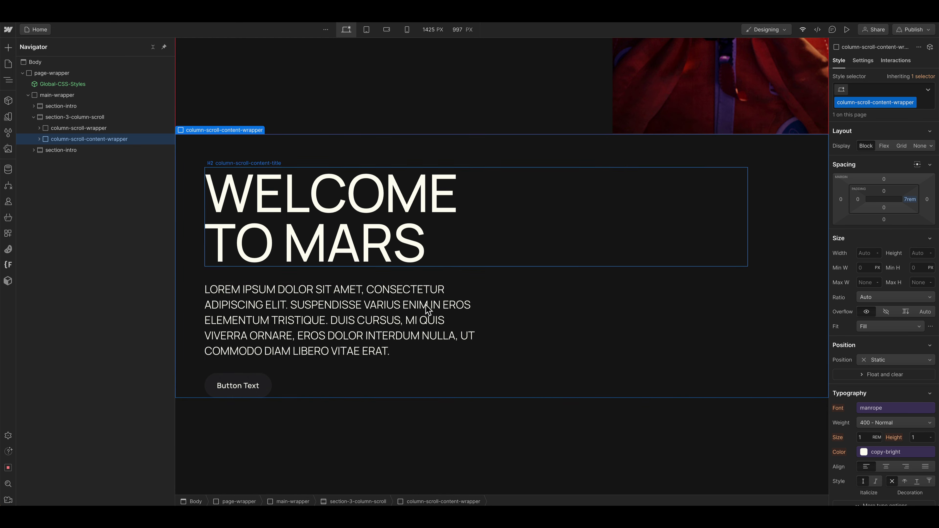
scroll(478, 315, down, 1)
click(918, 253)
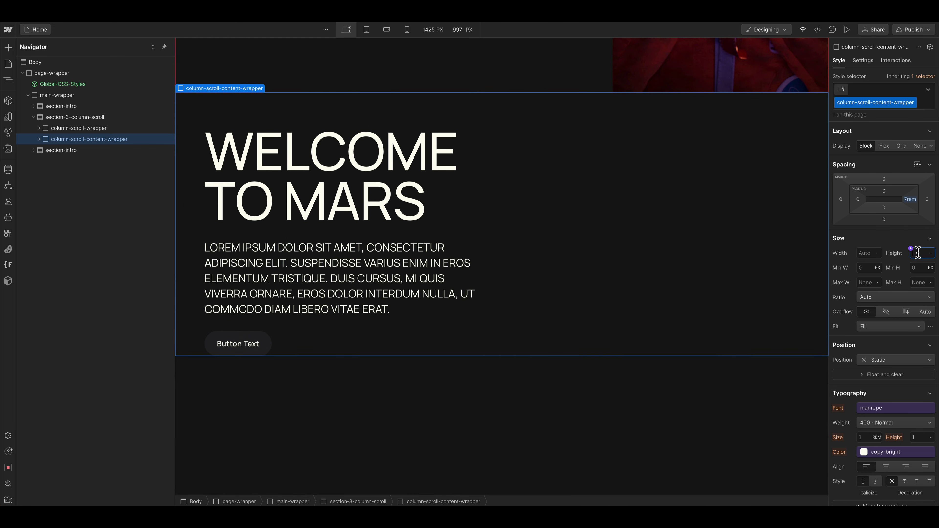
text(100vh)
scroll(711, 256, down, 3)
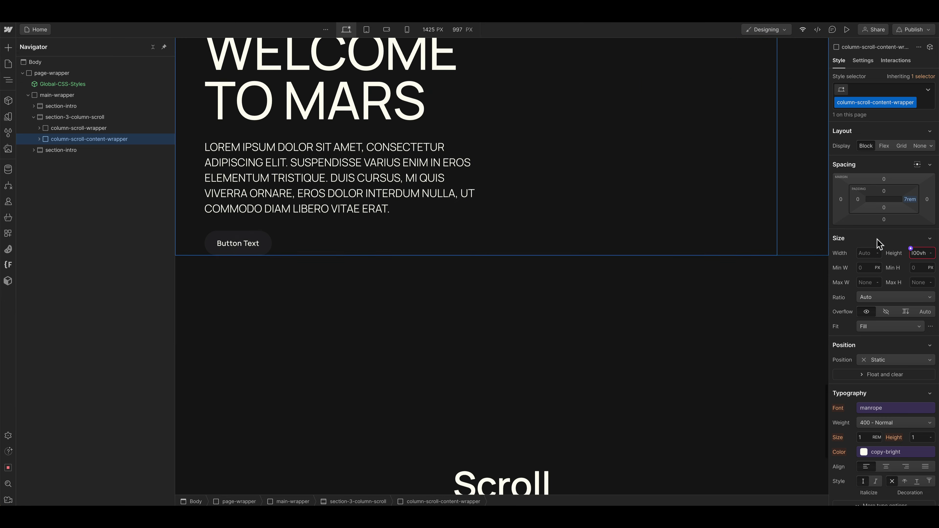
key(Escape)
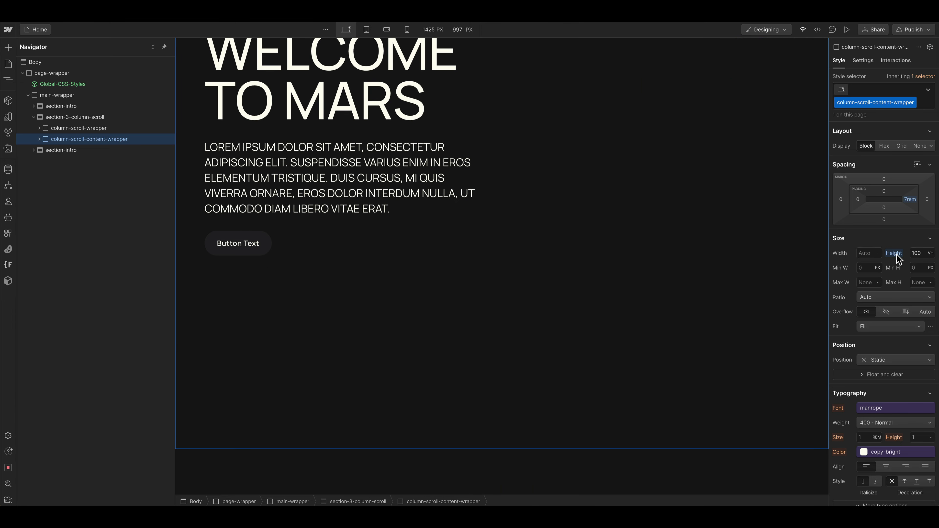
Reset the height of column-scroll-content-wrapper to Auto and set its minimum height to 100 VH
text(100v)
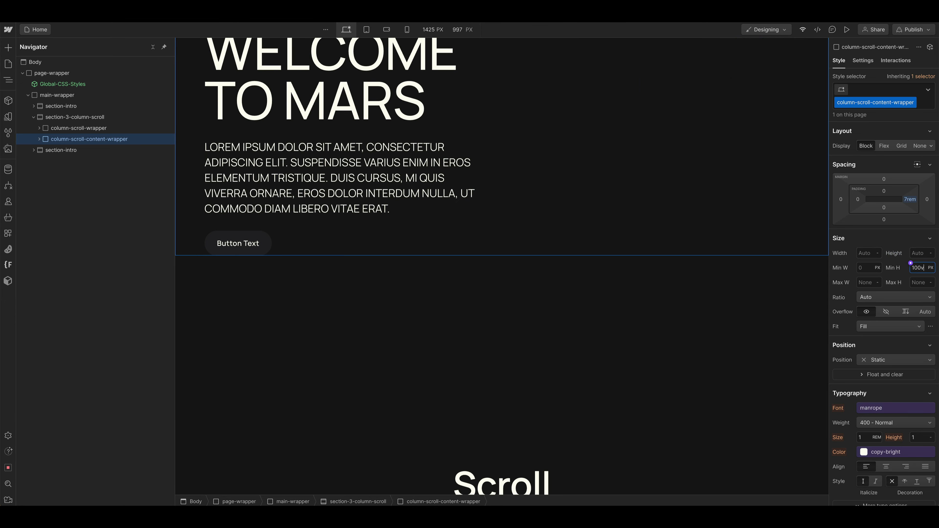
text(h)
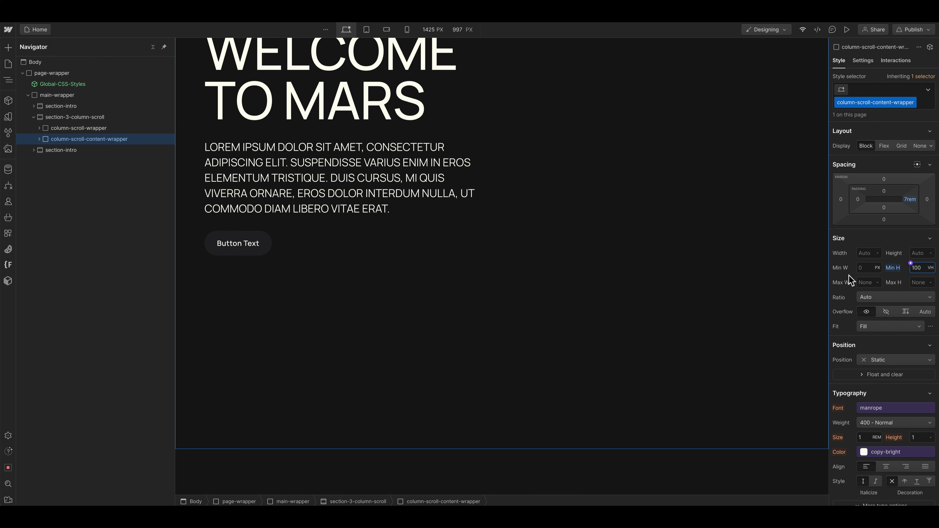
scroll(702, 239, up, 4)
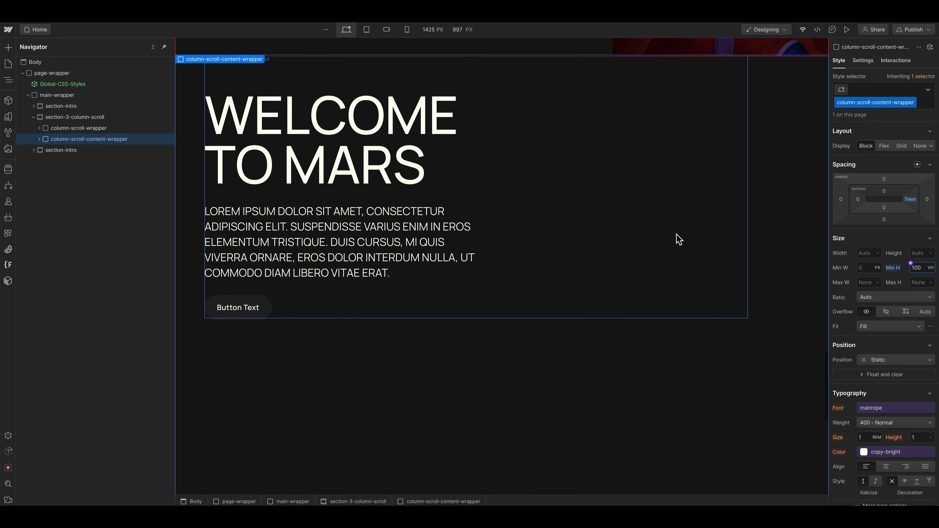
scroll(289, 294, up, 5)
scroll(290, 296, down, 4)
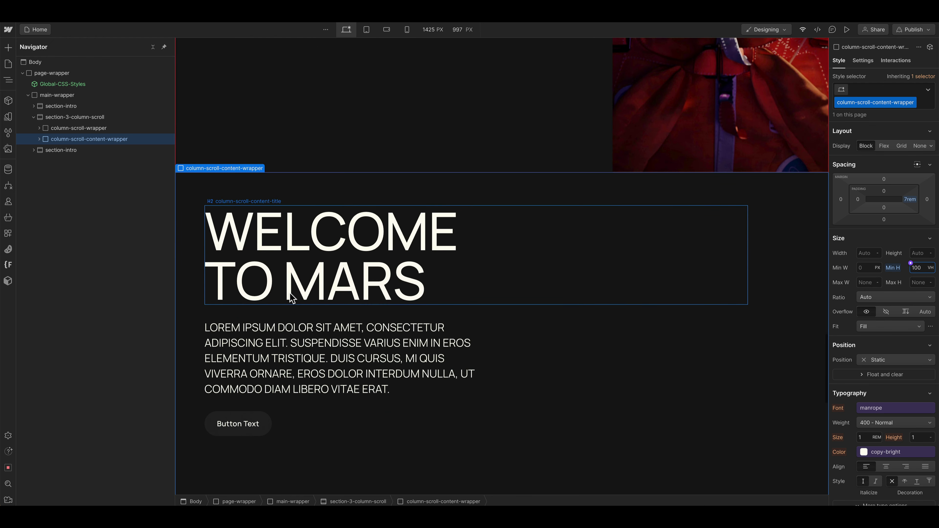
Set the top margin of column-scroll-content-wrapper to -100 VH
scroll(305, 298, down, 4)
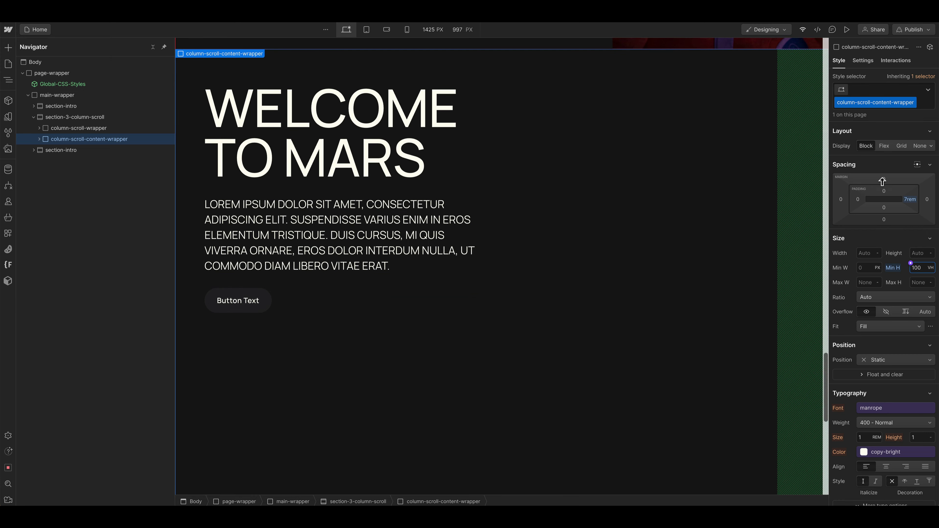
click(885, 181)
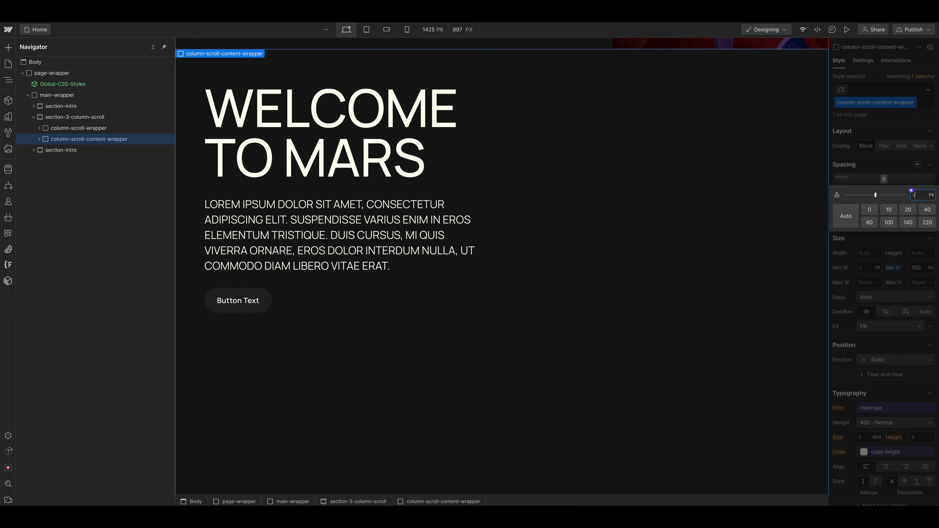
text(-100vh)
key(Return)
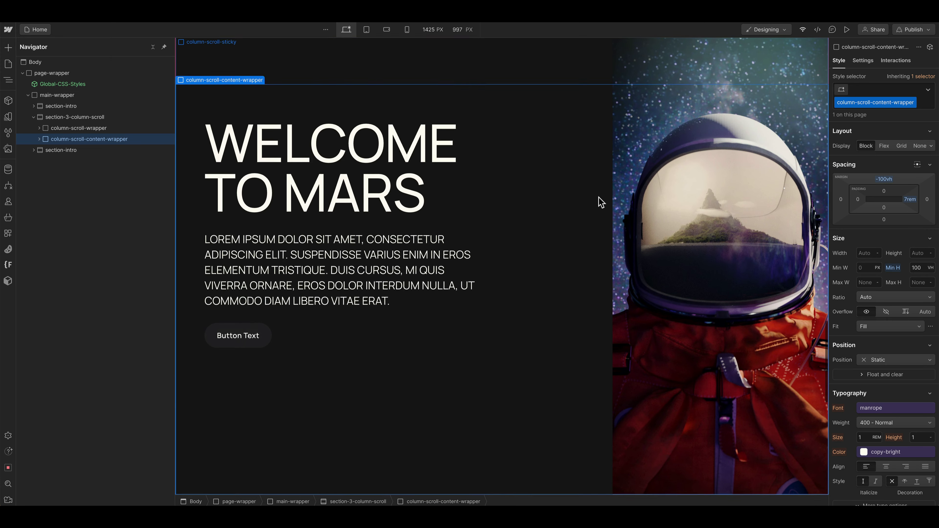
Examine how column-scroll-content-wrapper overlaps the sticky image column and where section-3-column-scroll meets the following section-intro
scroll(319, 173, up, 4)
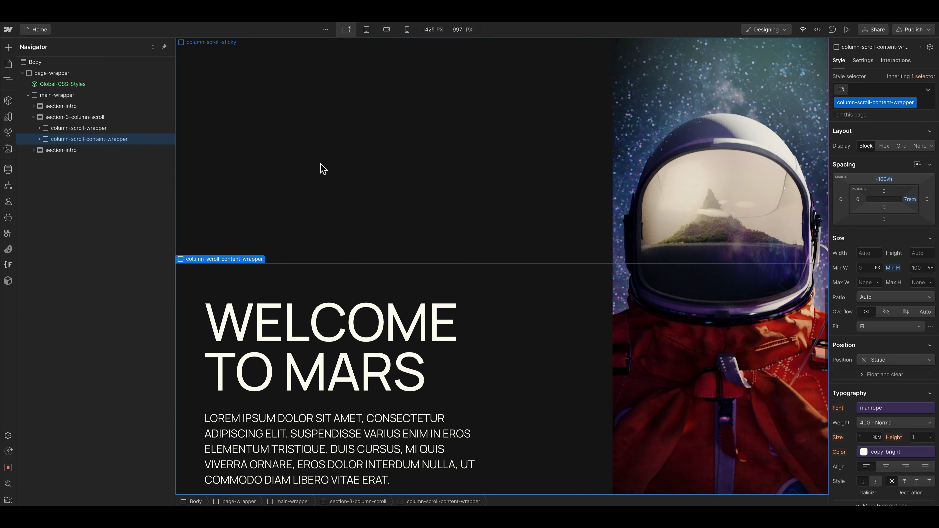
scroll(188, 235, down, 10)
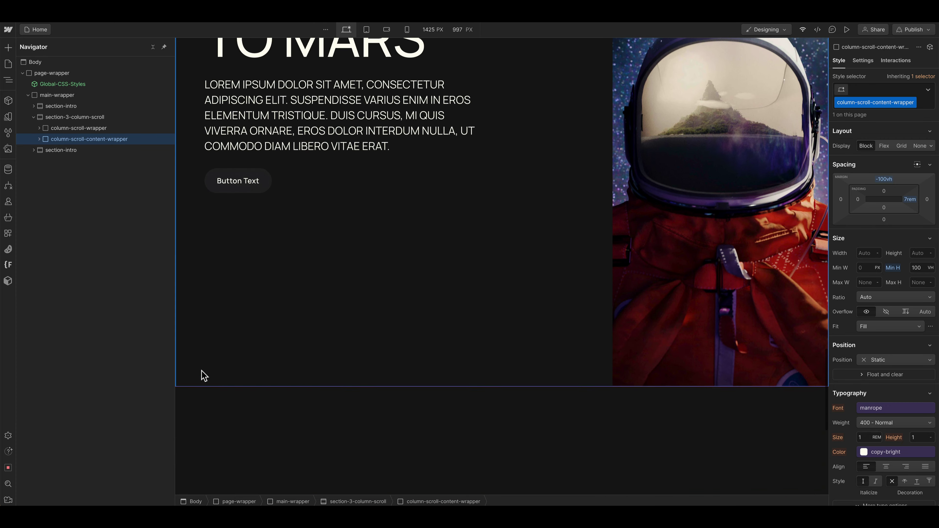
scroll(335, 385, up, 3)
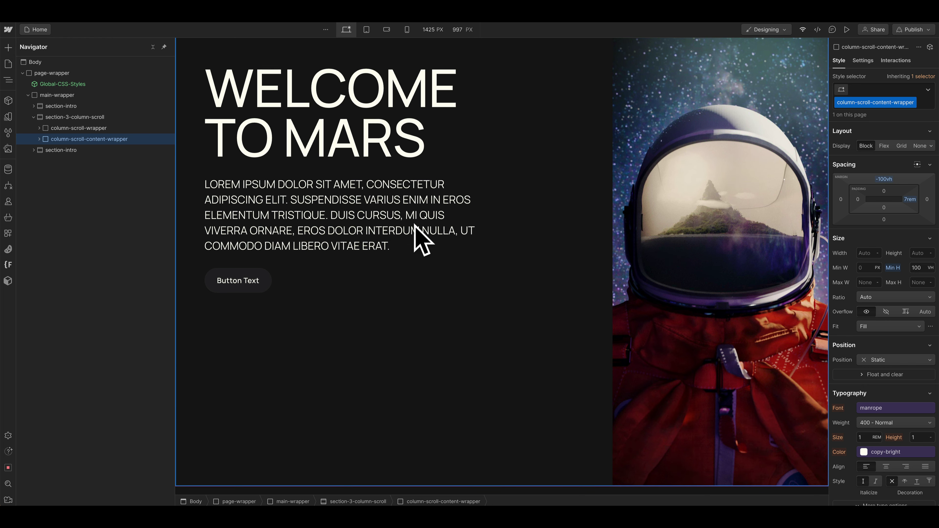
scroll(415, 226, down, 6)
scroll(405, 210, down, 5)
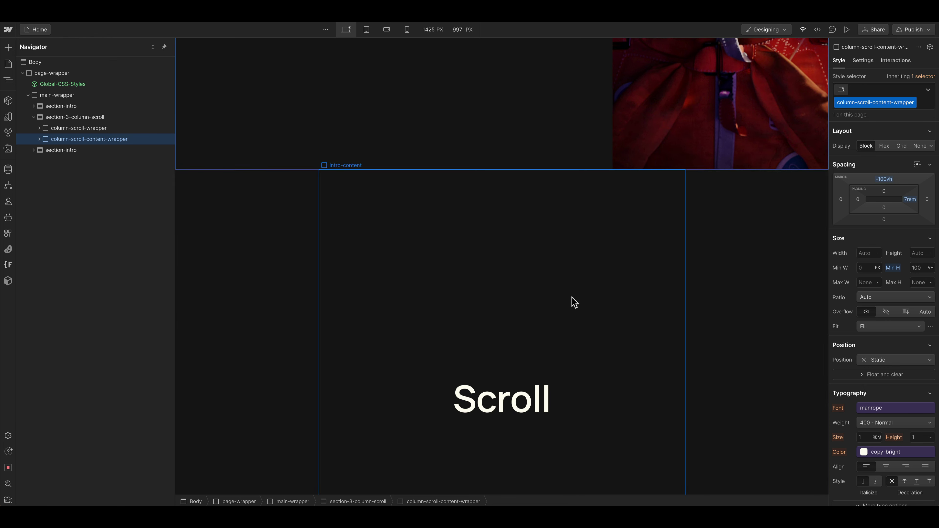
click(98, 150)
click(33, 117)
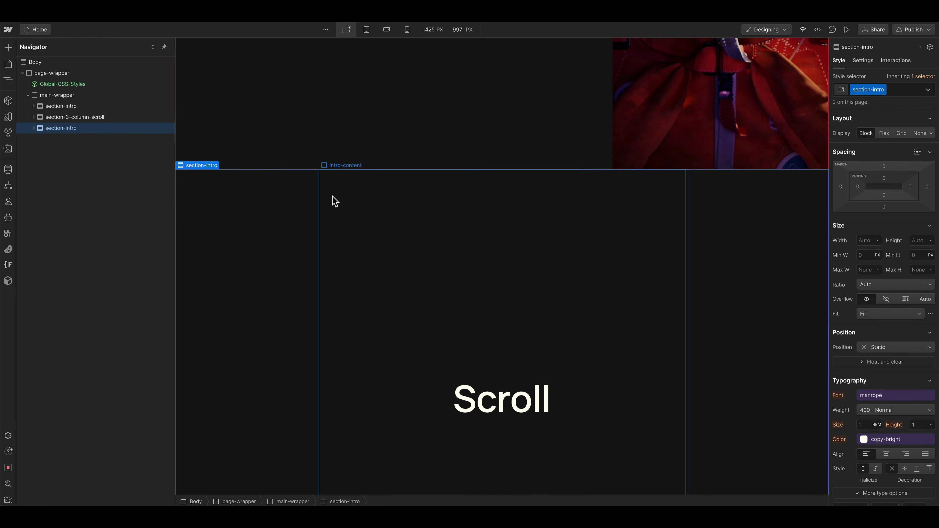
scroll(332, 200, down, 3)
scroll(334, 201, up, 12)
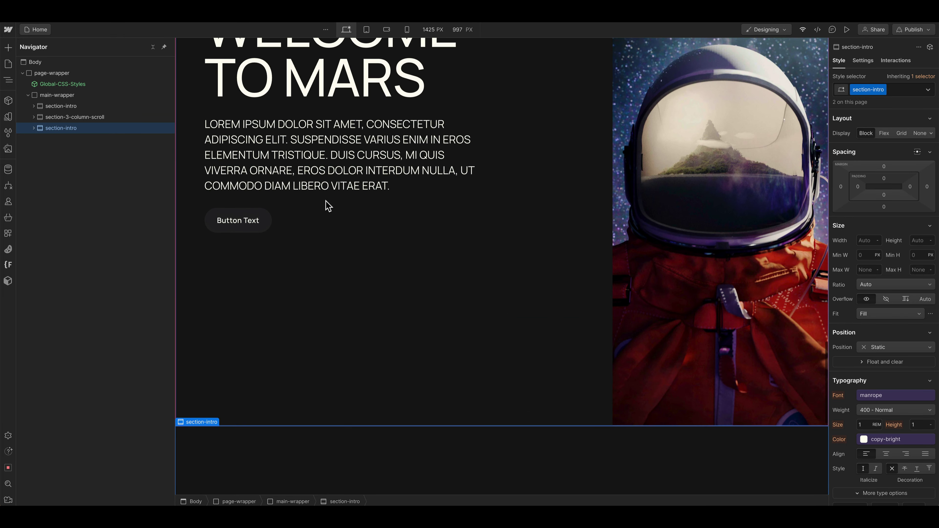
click(81, 117)
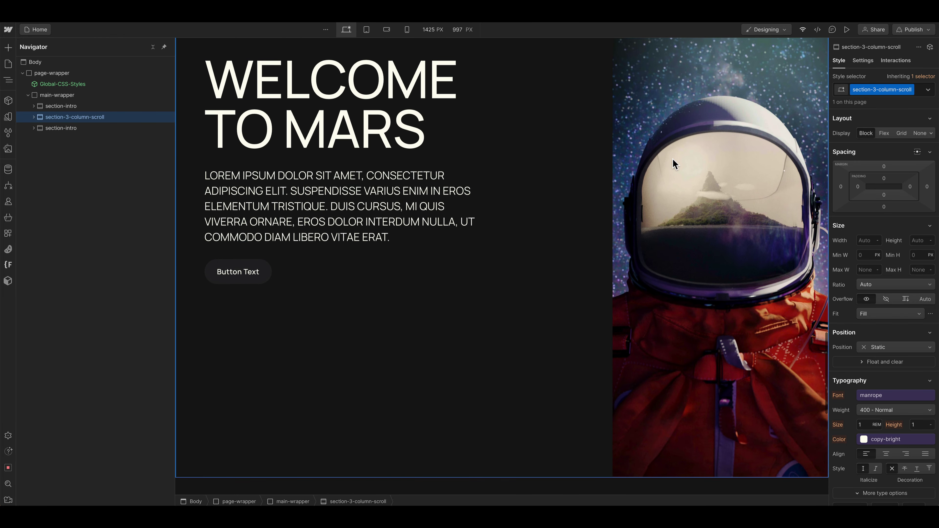
click(34, 116)
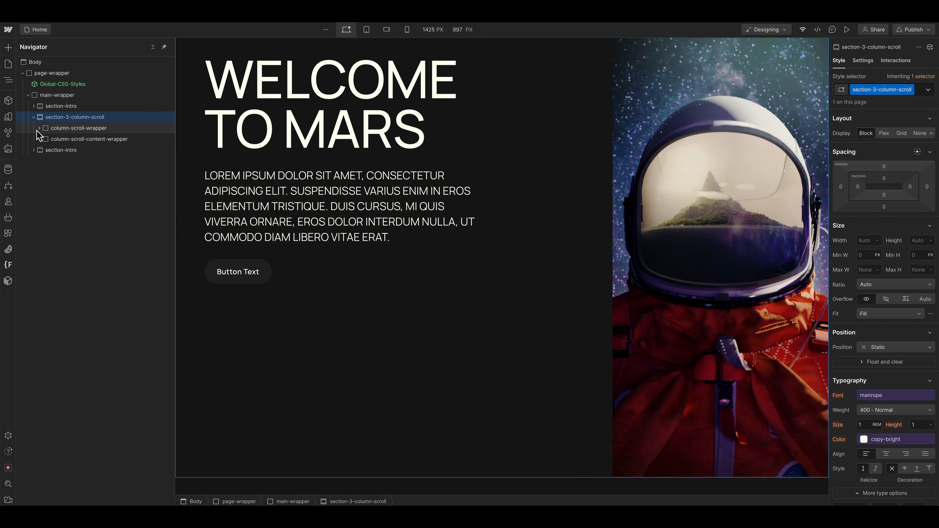
scroll(514, 148, up, 3)
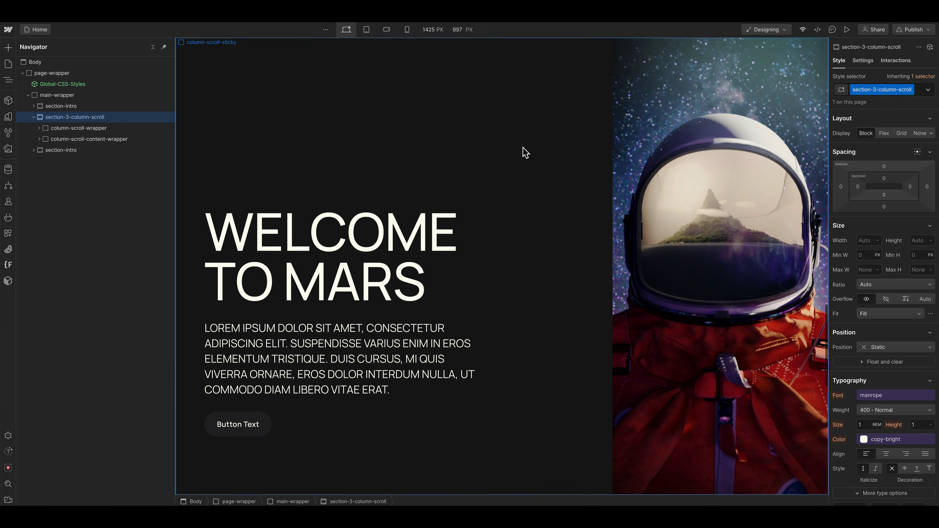
scroll(579, 199, down, 2)
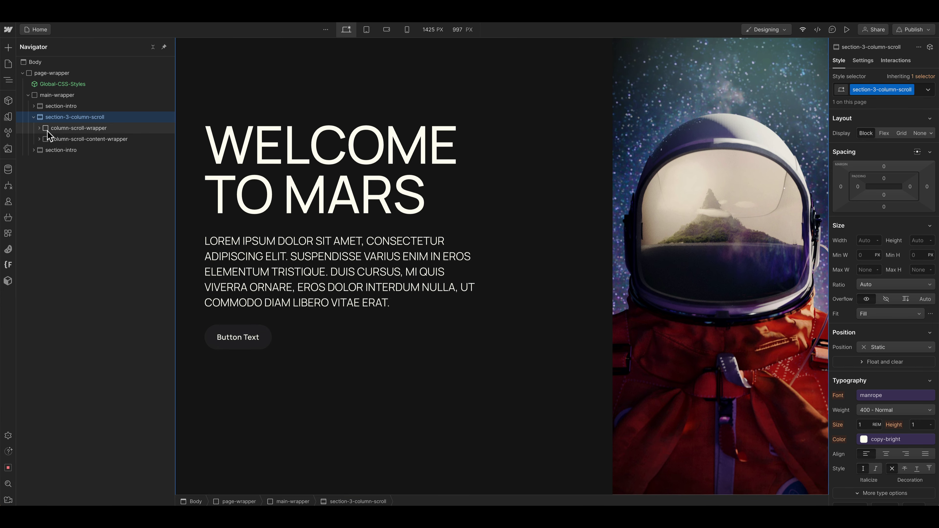
Set the width of column-scroll-content-wrapper to 66.66 VW
click(39, 138)
click(53, 139)
click(44, 150)
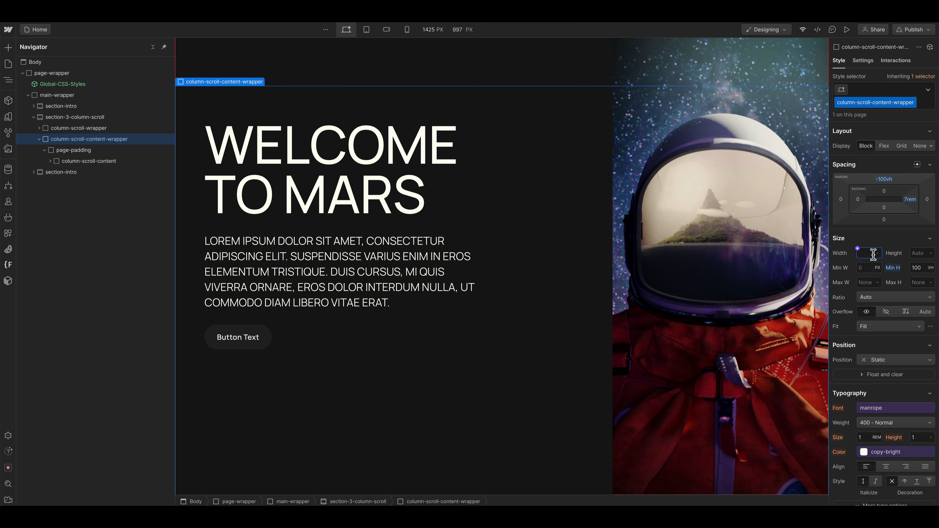
text(66.66vw)
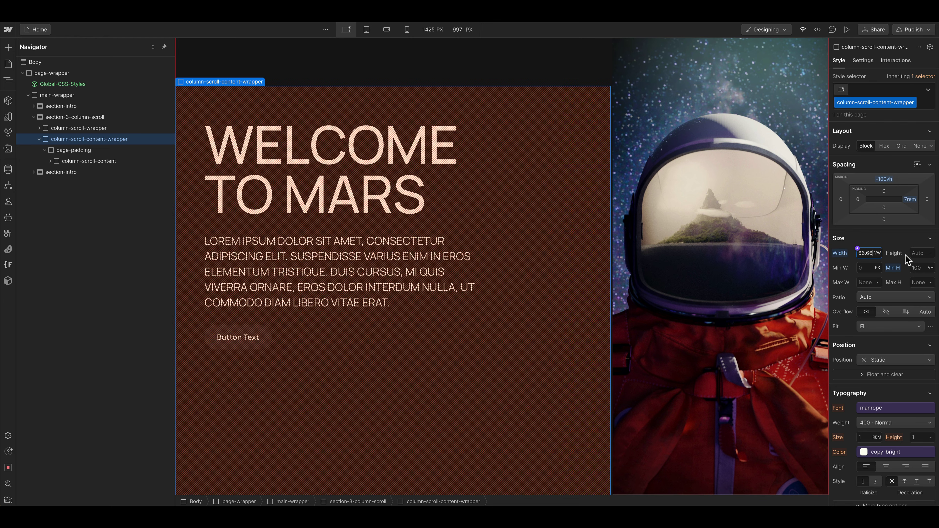
click(305, 112)
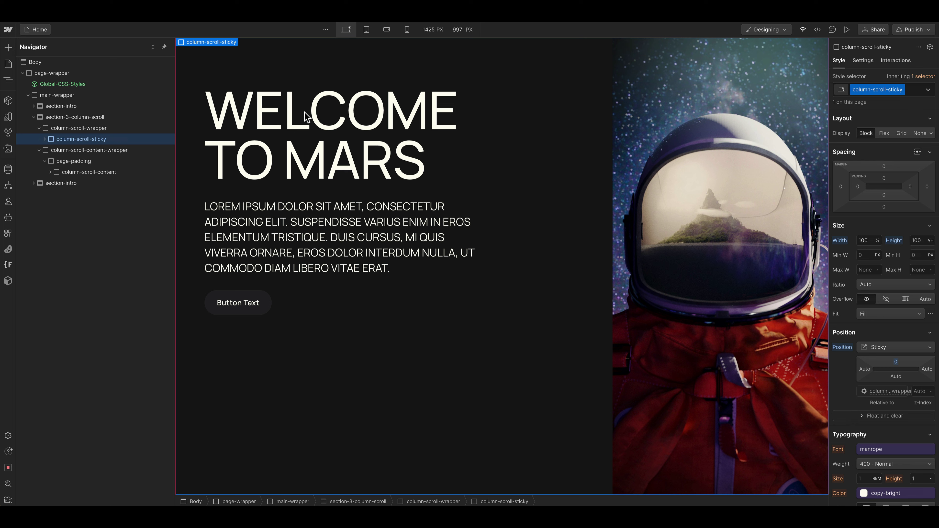
key(Return)
Set the position of column-scroll-content-wrapper to Relative with a z-index of 2
click(74, 127)
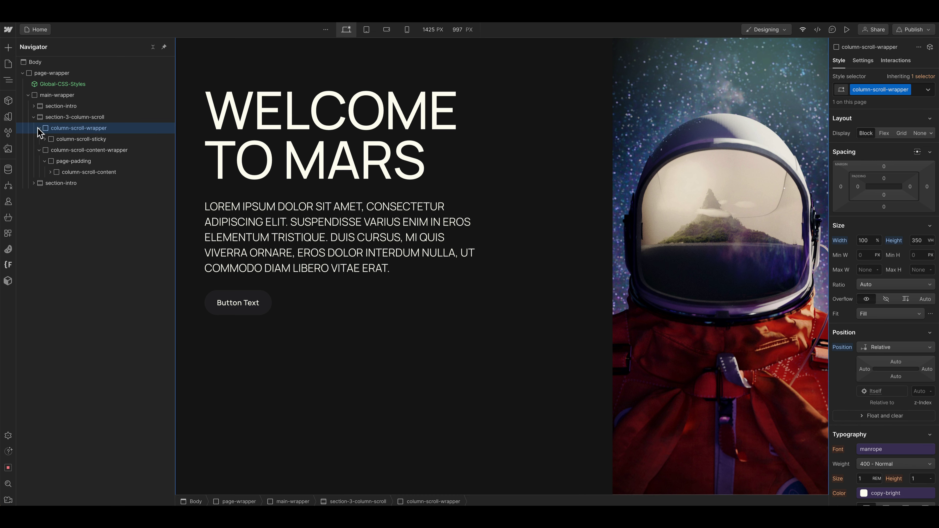
click(39, 128)
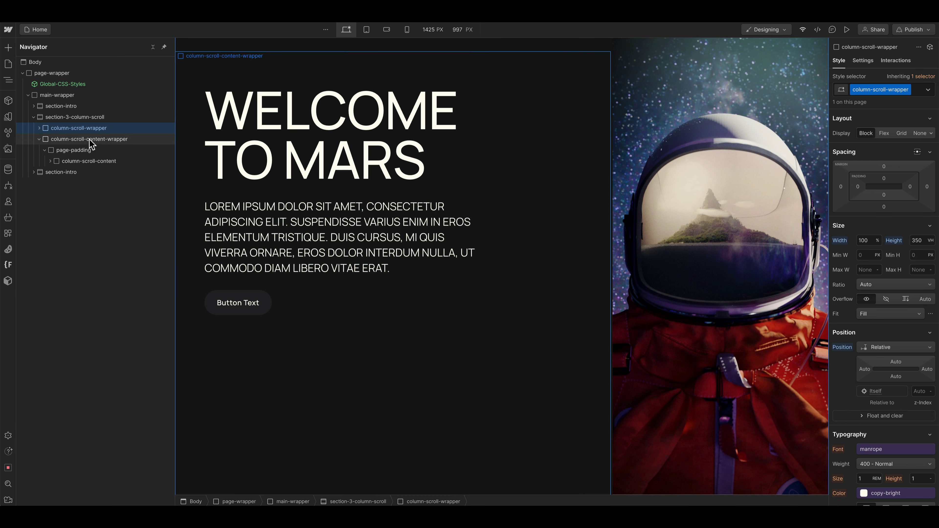
click(74, 140)
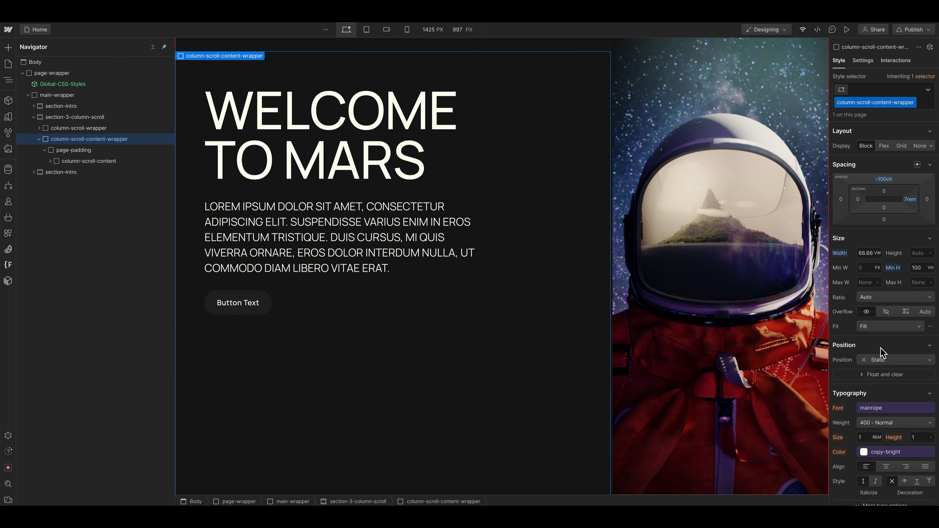
click(881, 359)
click(885, 368)
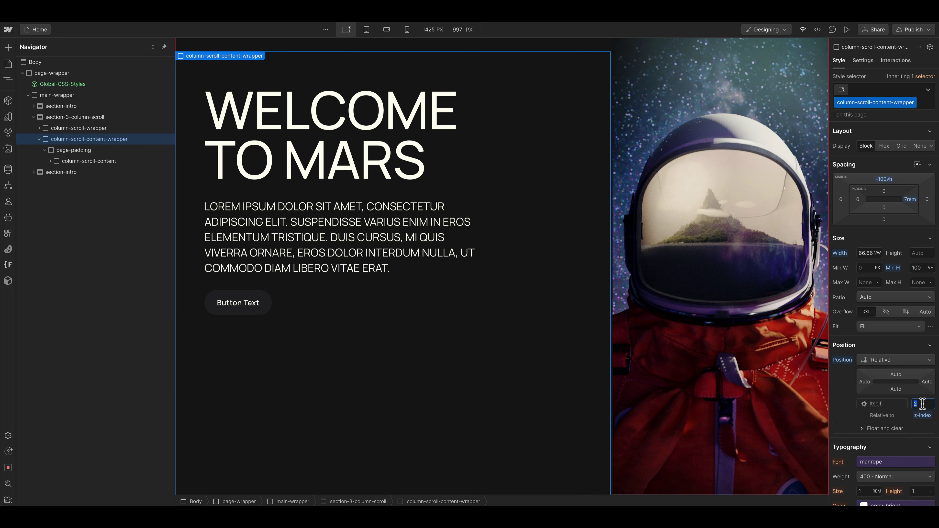
Paste an overflow-hidden block into column-scroll-content and nest the WELCOME title inside it
click(351, 159)
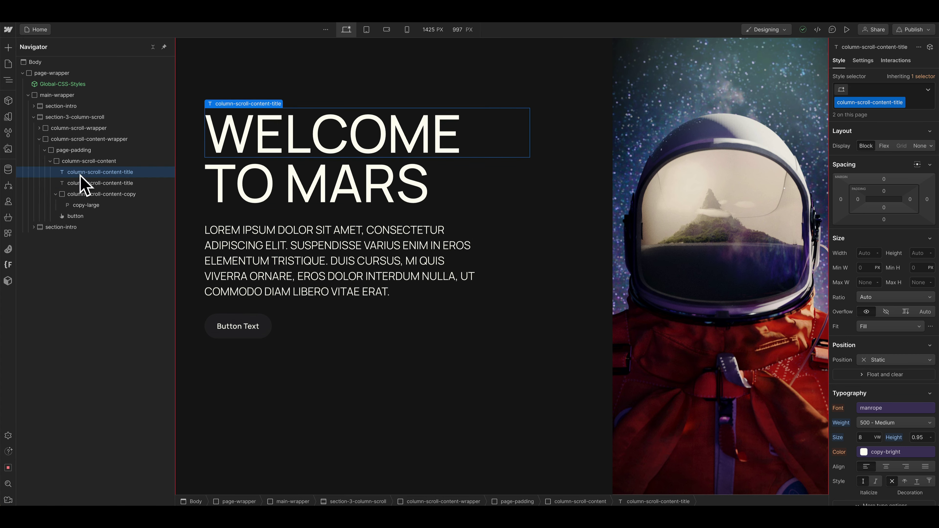
key(ctrl+v)
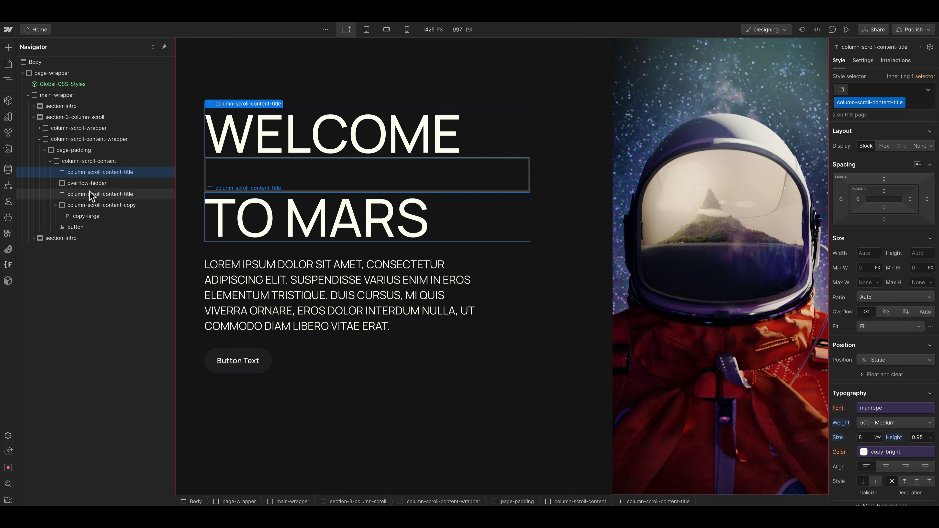
drag(88, 173, 84, 178)
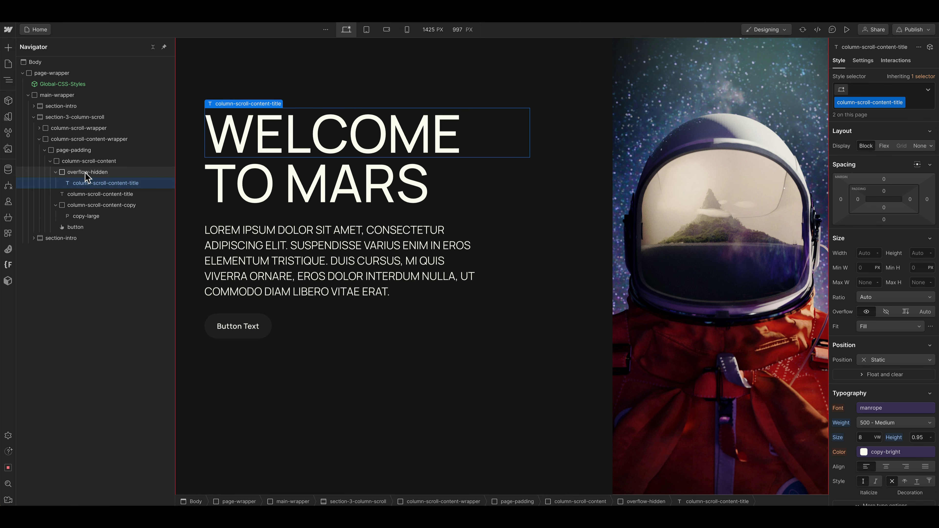
click(85, 173)
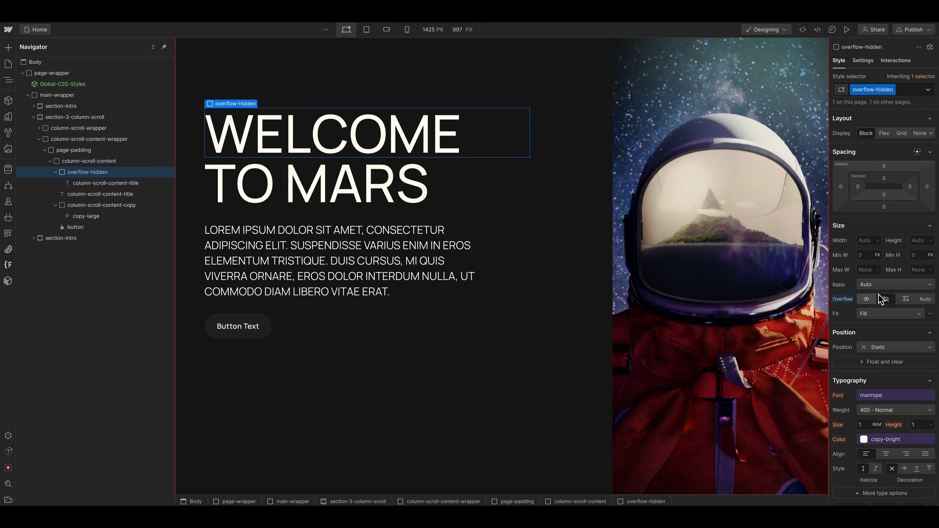
click(124, 184)
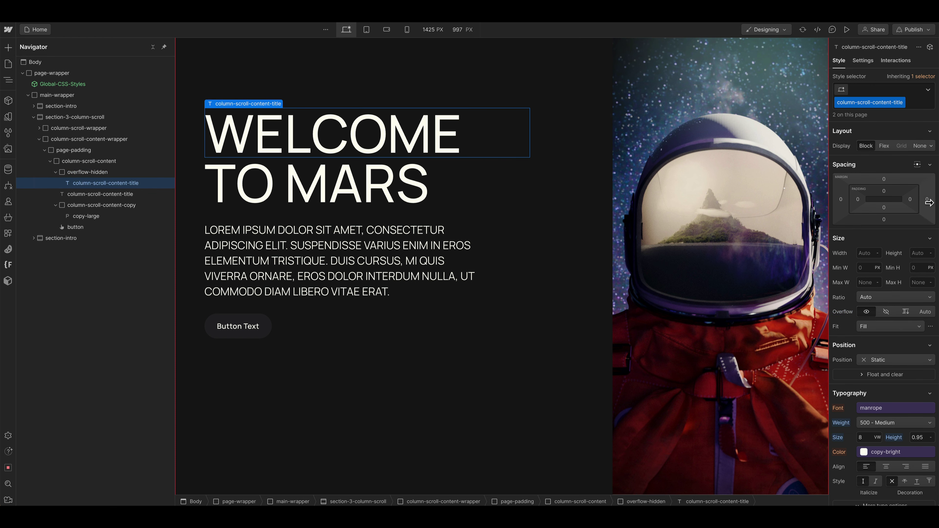
mouse_move(883, 172)
mouse_down()
mouse_move(882, 163)
mouse_move(872, 200)
mouse_move(883, 184)
mouse_up()
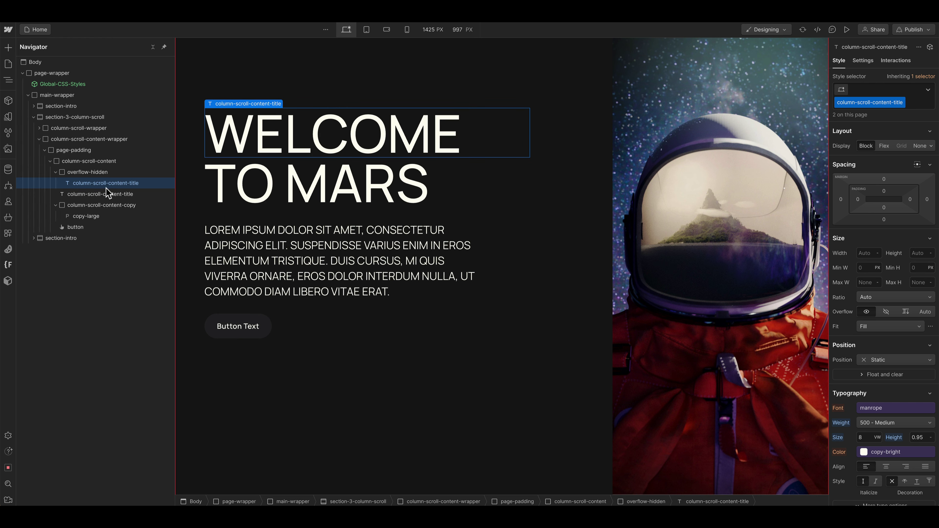
Duplicate the overflow-hidden block and replace the copied WELCOME title inside it with the existing TO MARS title
click(55, 173)
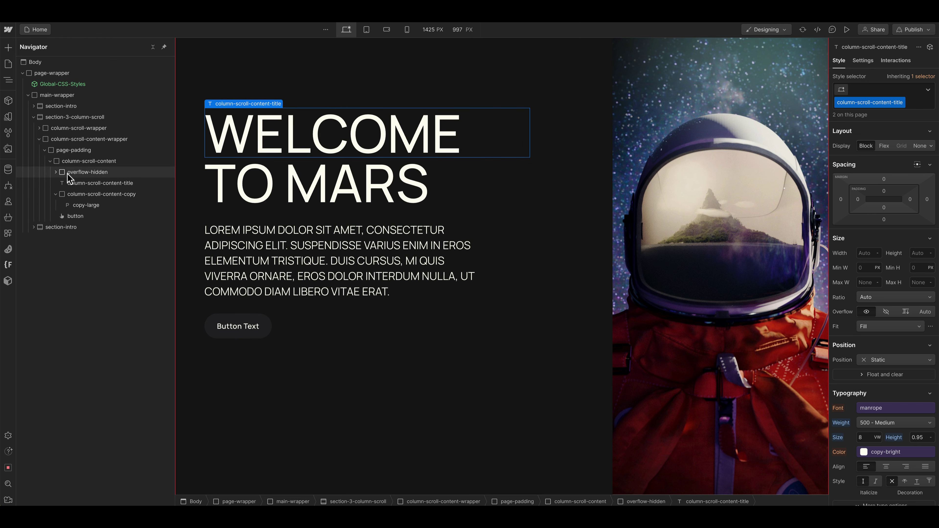
click(74, 163)
click(76, 172)
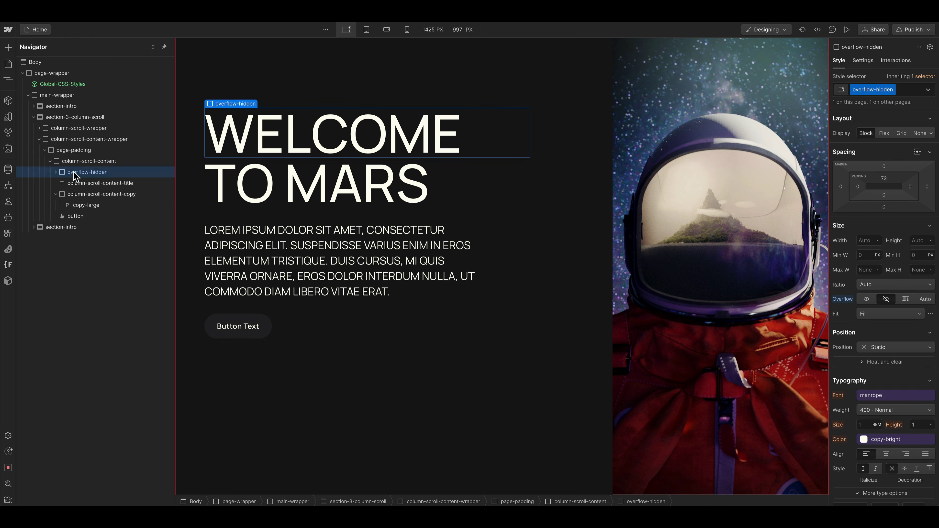
key(ctrl+d)
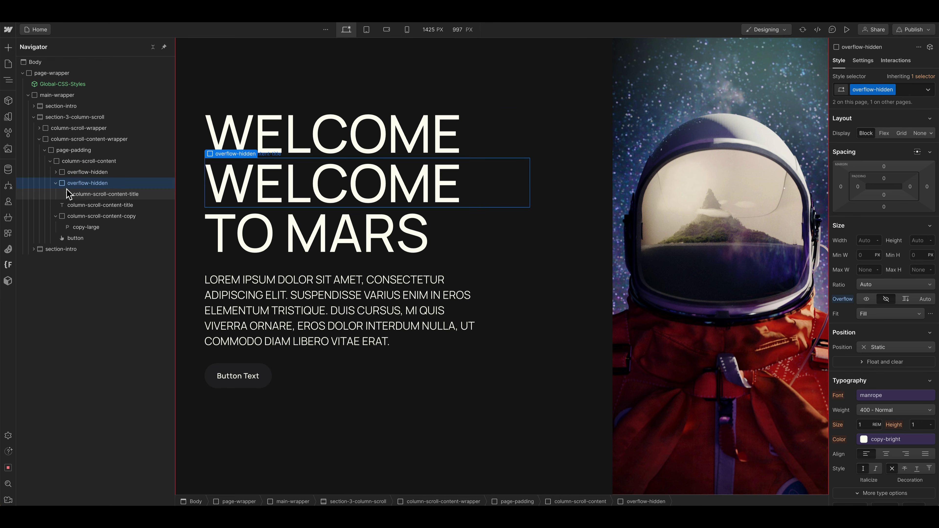
click(74, 194)
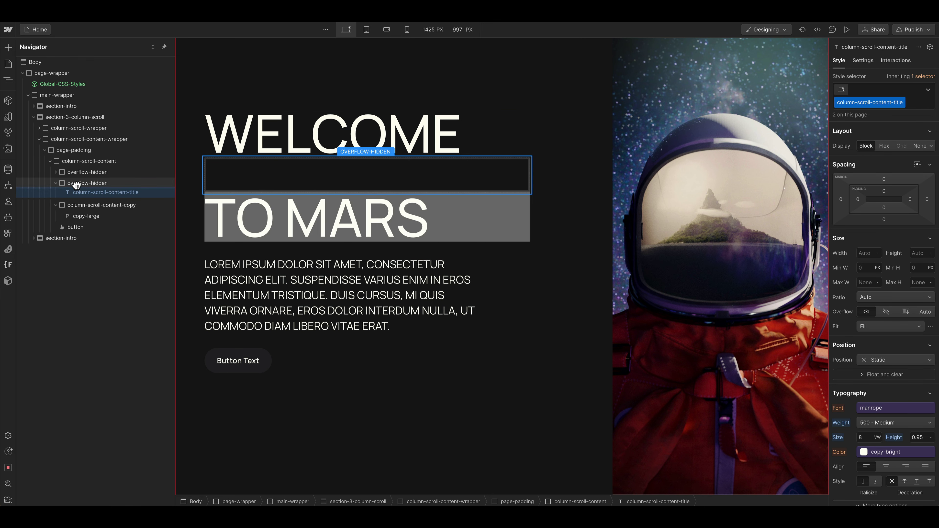
click(56, 183)
click(56, 172)
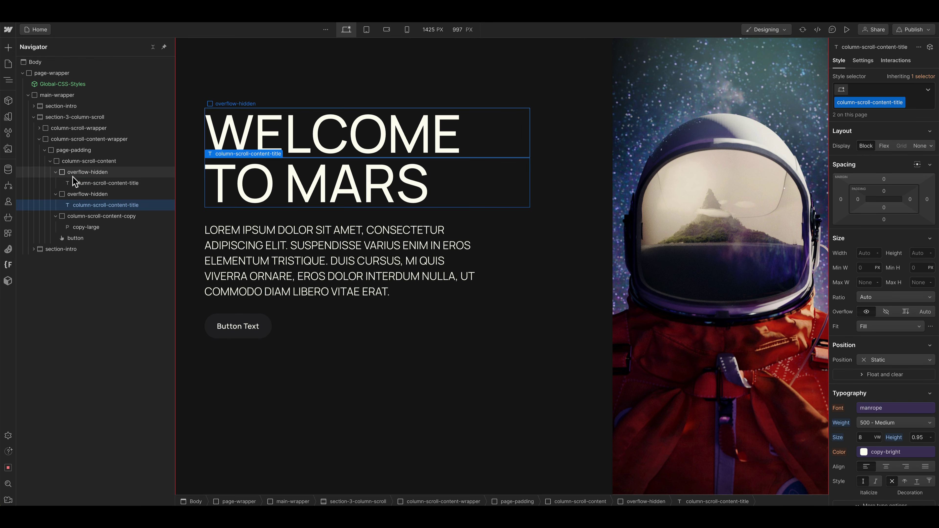
Add the combo class is-1 to the WELCOME column-scroll-content-title
click(75, 179)
click(919, 104)
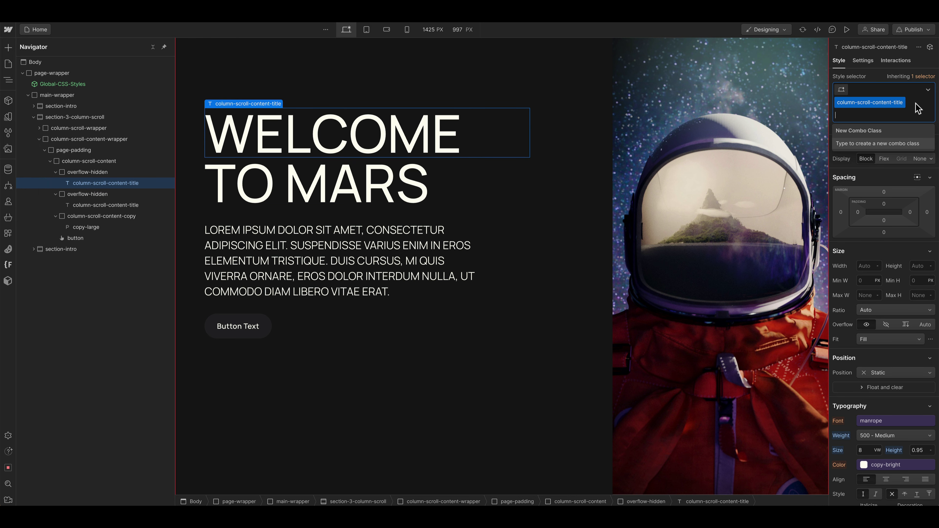
text(is-1)
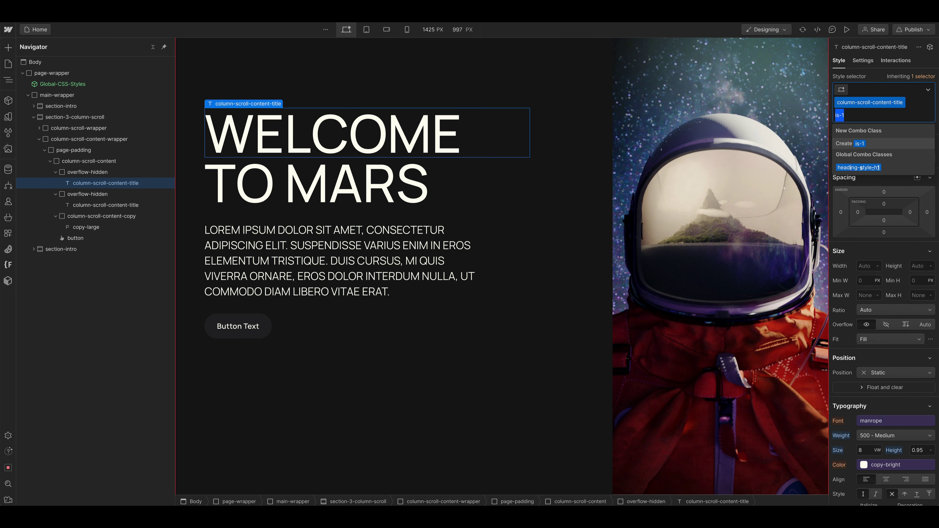
key(Return)
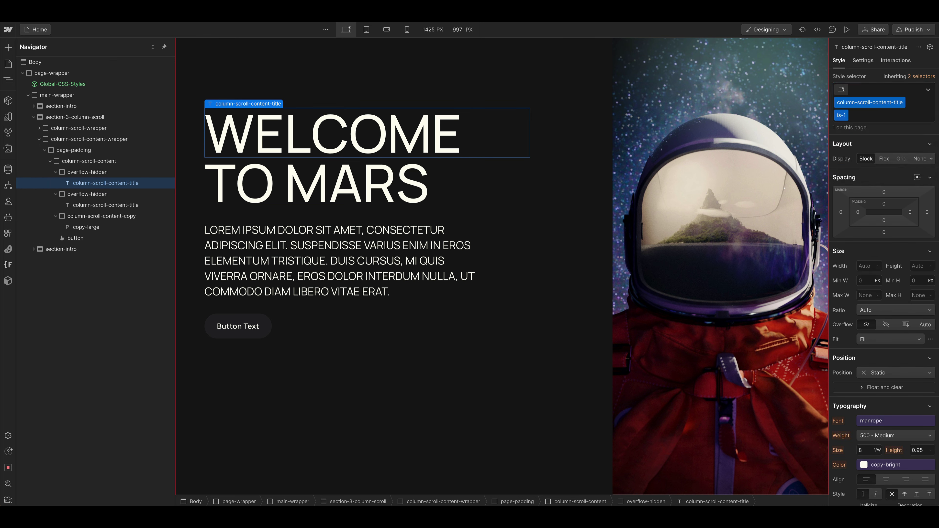
Add the combo class is-2 to the TO MARS column-scroll-content-title
click(118, 207)
click(917, 106)
text(is-2)
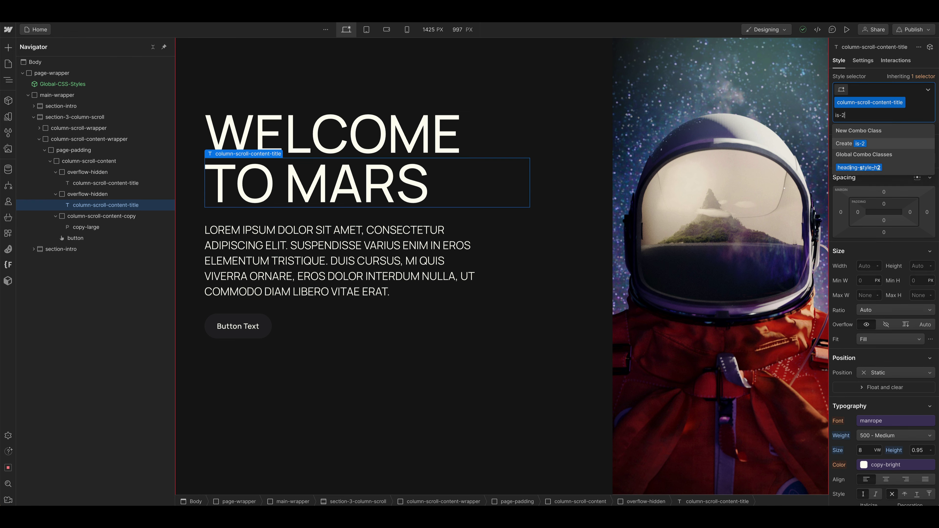
key(Return)
Add a While scrolling in view element trigger to column-scroll-wrapper
click(555, 185)
scroll(682, 135, up, 5)
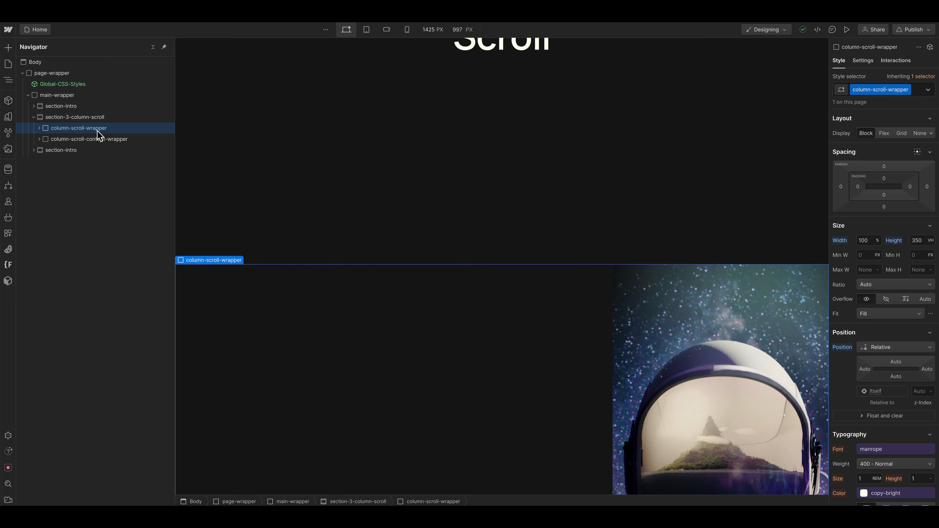
scroll(444, 162, down, 3)
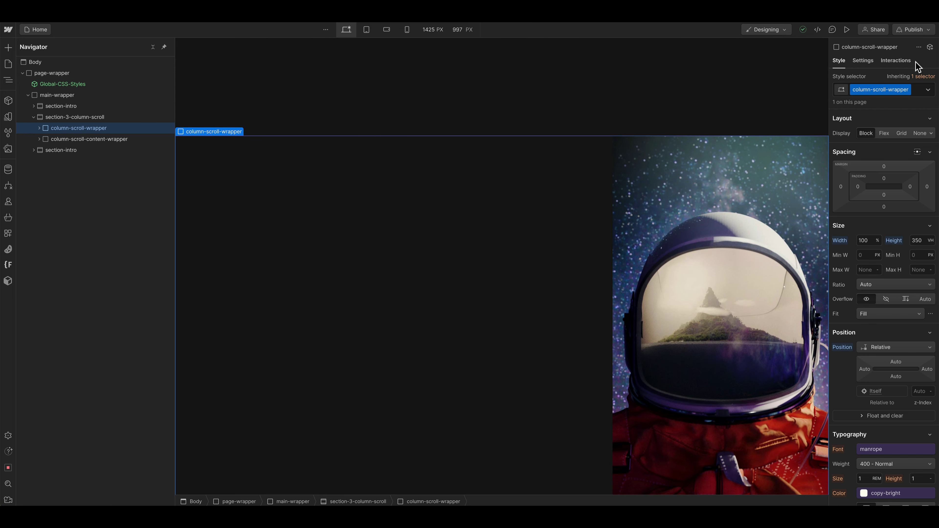
click(907, 62)
click(930, 94)
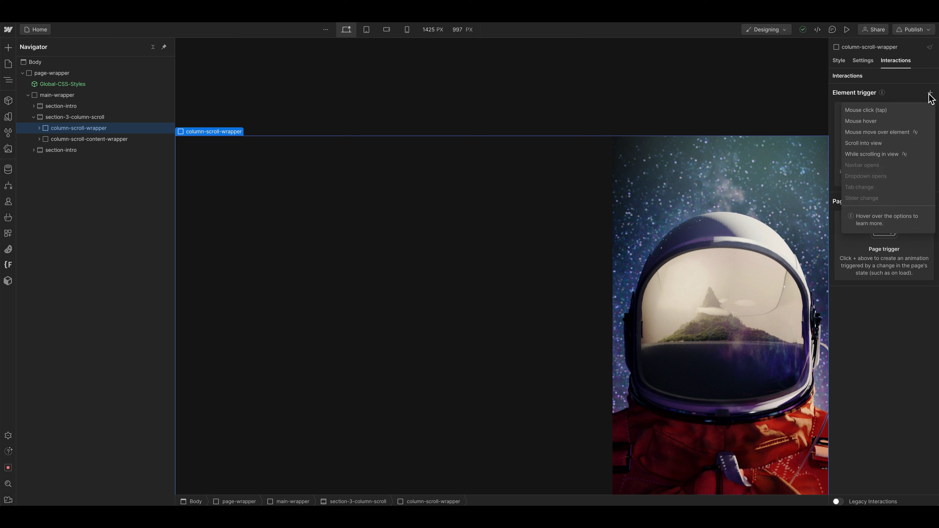
click(898, 155)
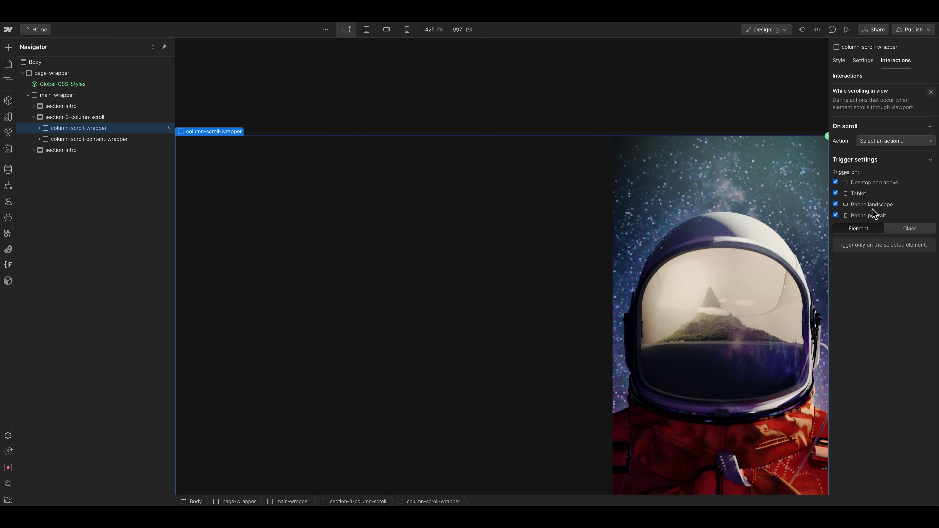
Limit the scroll trigger to Desktop and above and set its action to Play scroll animation
click(862, 205)
click(888, 142)
click(889, 164)
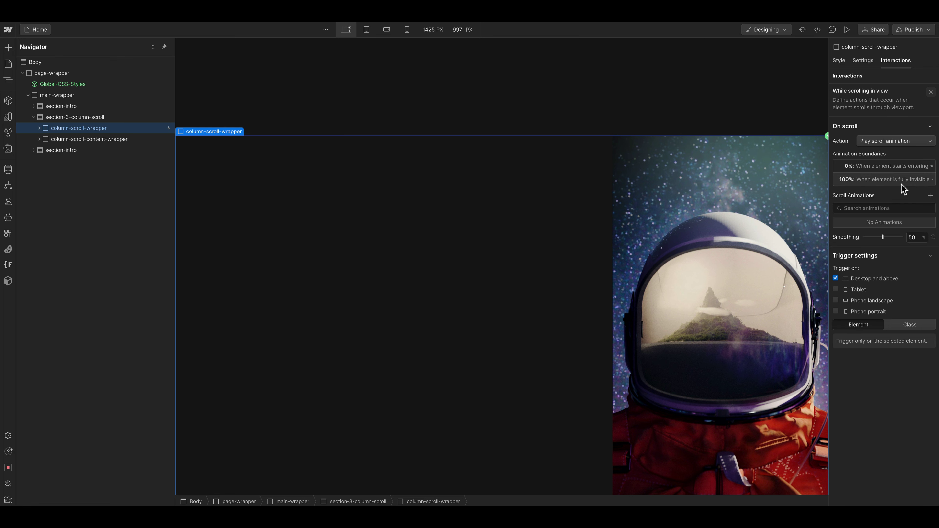
Create a scroll animation named 3 Column Image Scroll Animation for the trigger
click(930, 195)
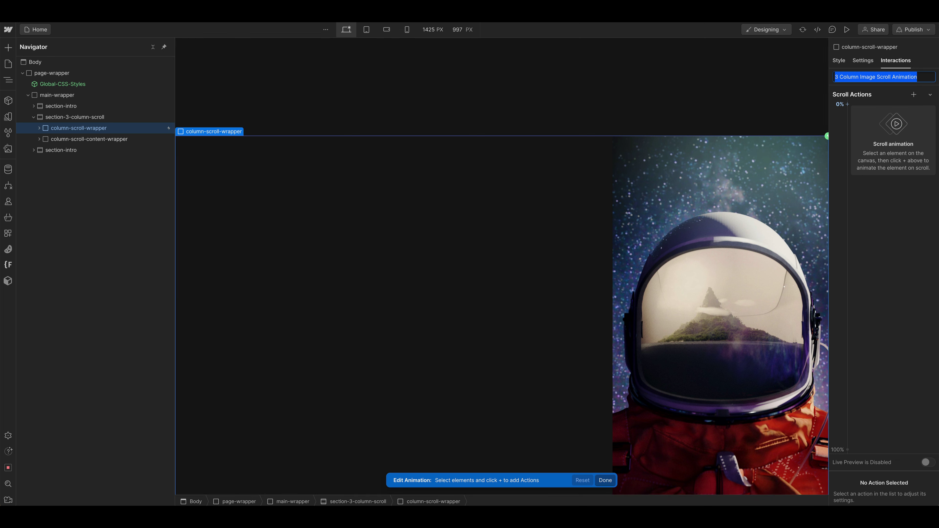
key(Return)
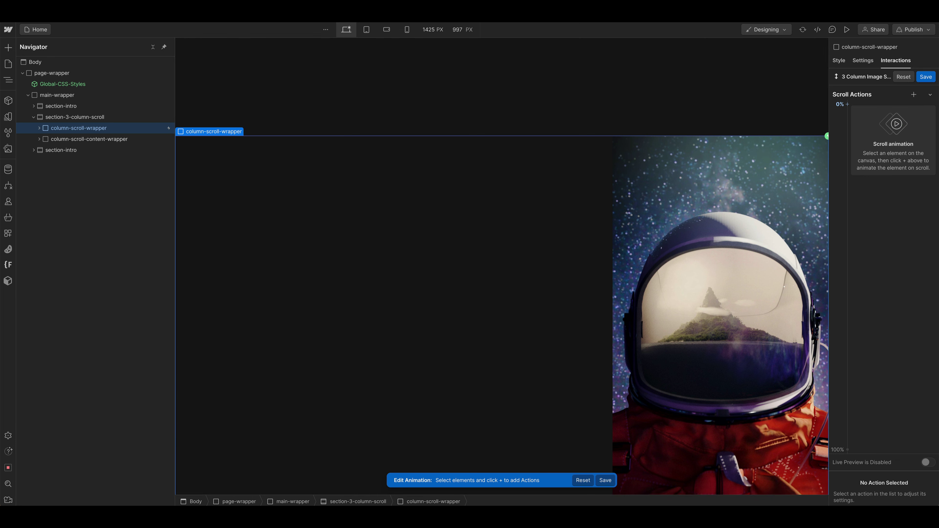
click(39, 127)
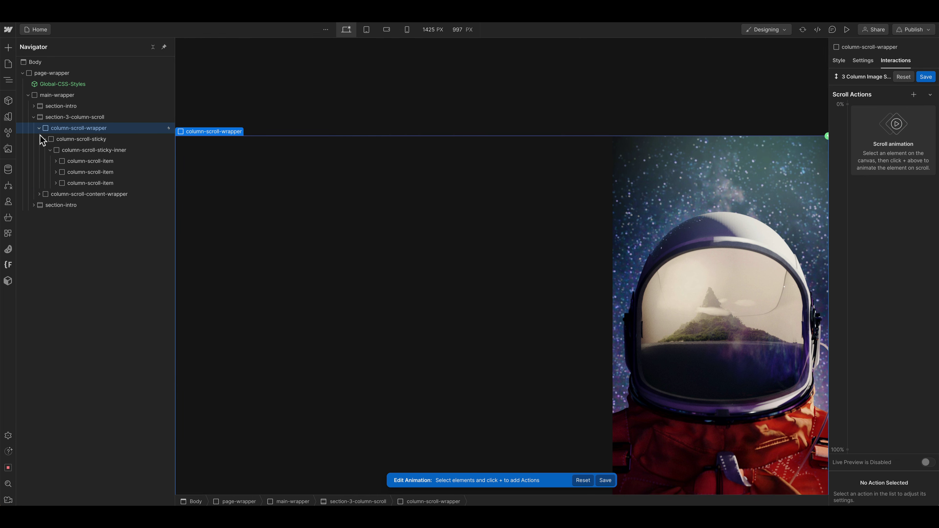
click(50, 150)
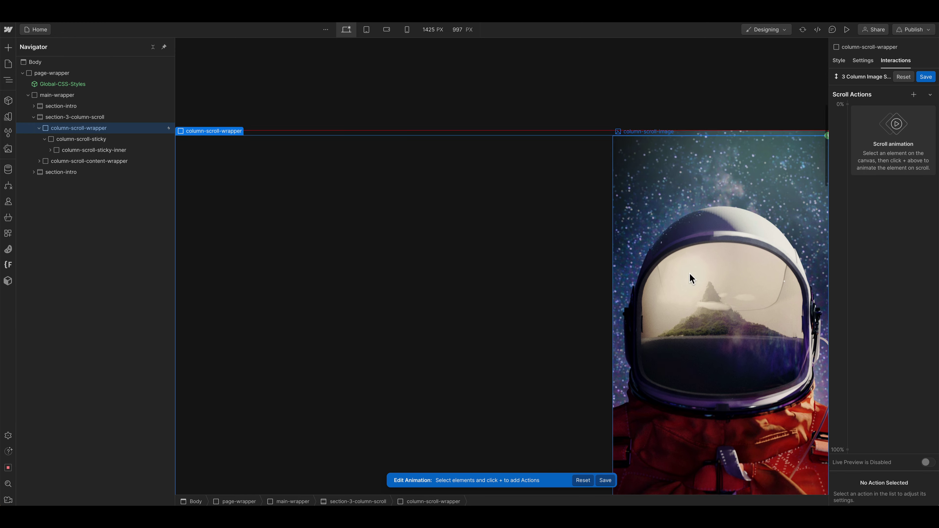
Widen column-scroll-sticky-inner to 43 VW in its base styles
scroll(692, 275, down, 3)
scroll(584, 223, down, 5)
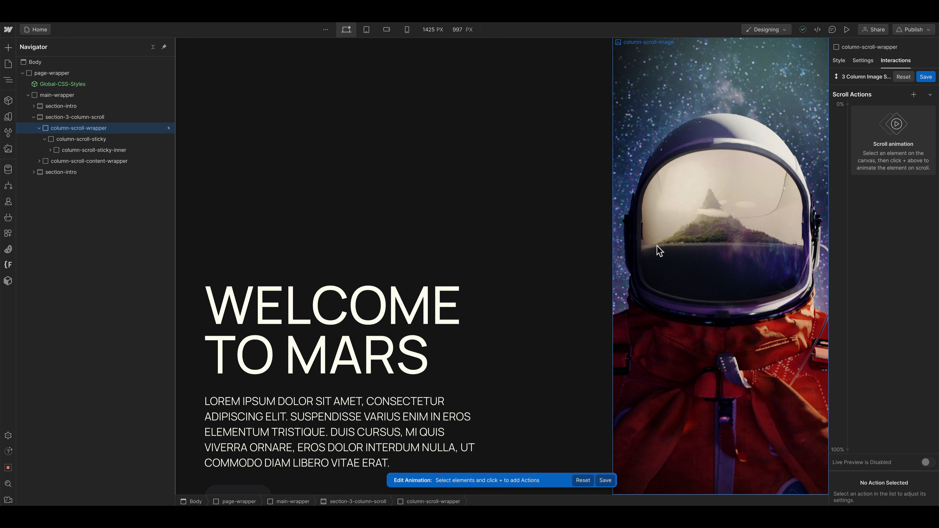
click(690, 130)
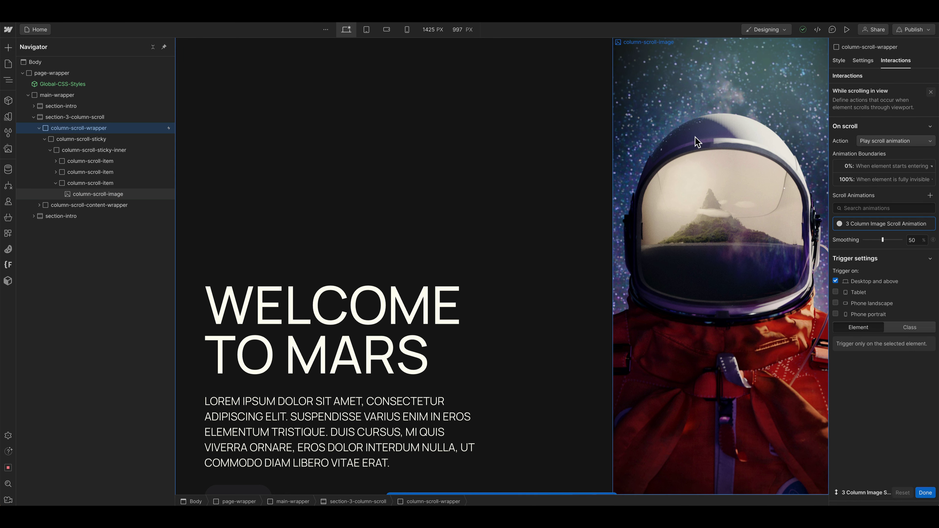
key(s)
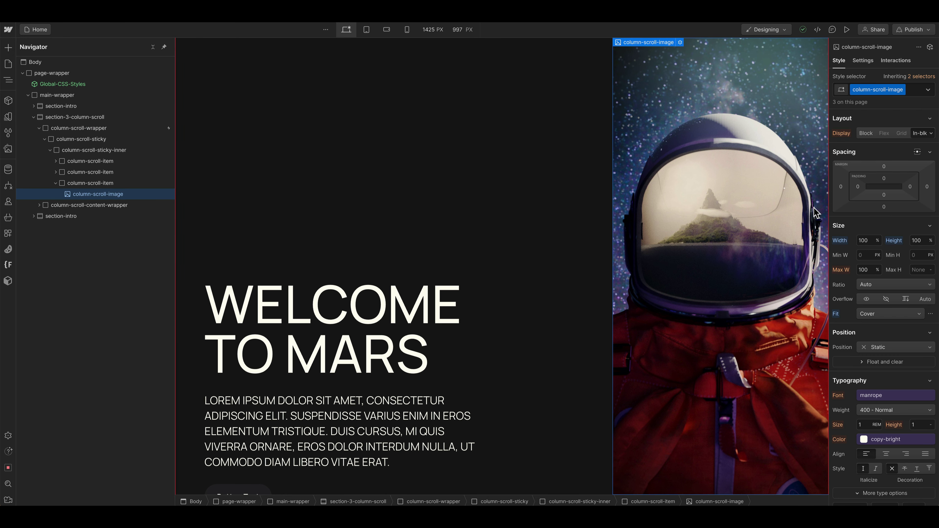
click(83, 150)
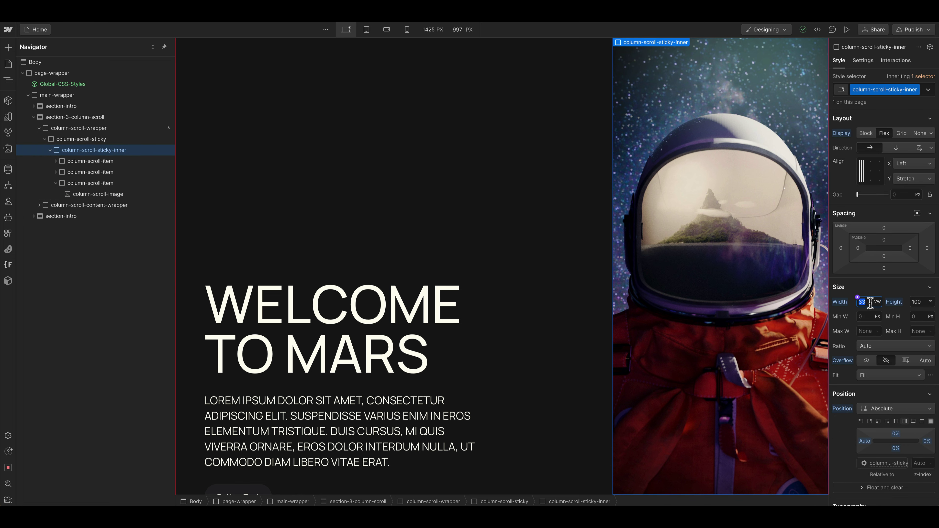
key(Up)
key(Up)
key(Up)
key(Up)
key(Up)
key(Up)
key(Up)
key(Up)
key(Up)
key(Up)
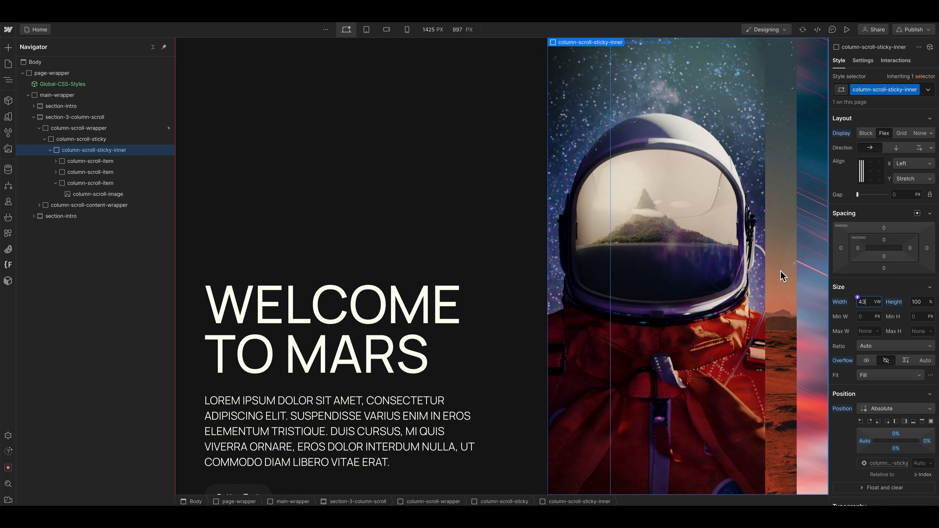
click(783, 276)
click(751, 239)
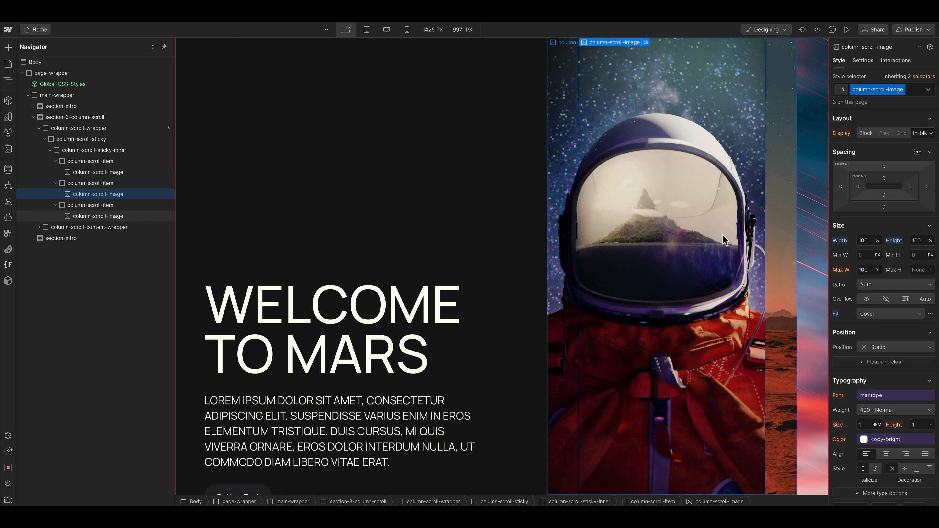
Reopen 3 Column Image Scroll Animation from column-scroll-wrapper's While scrolling in view trigger for editing
click(137, 128)
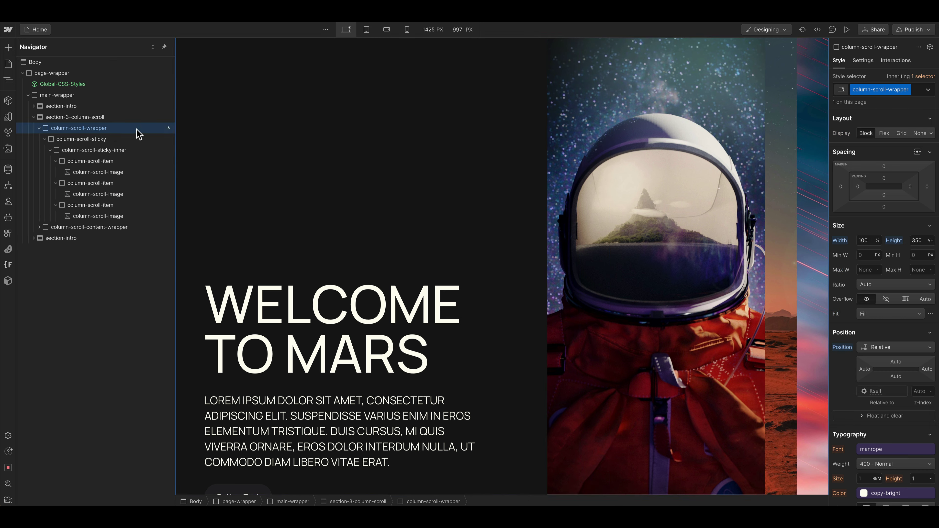
click(896, 61)
click(891, 105)
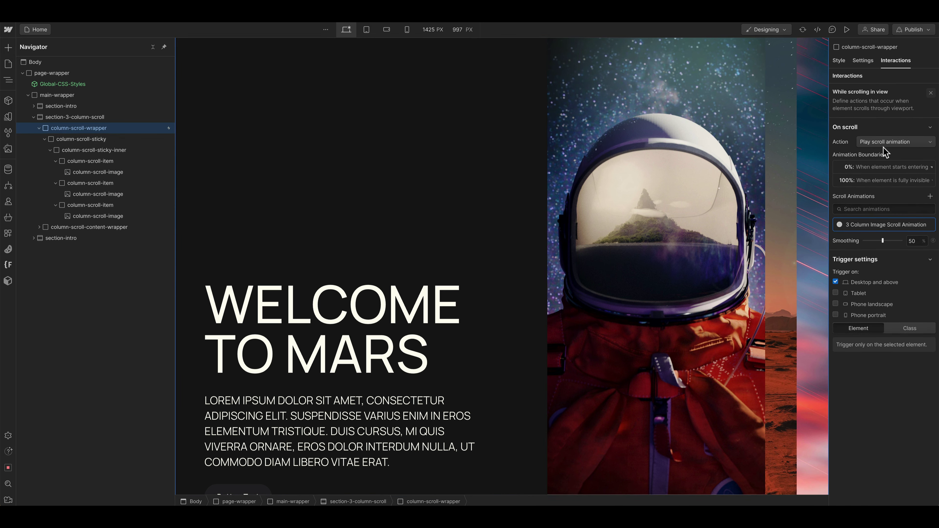
click(884, 224)
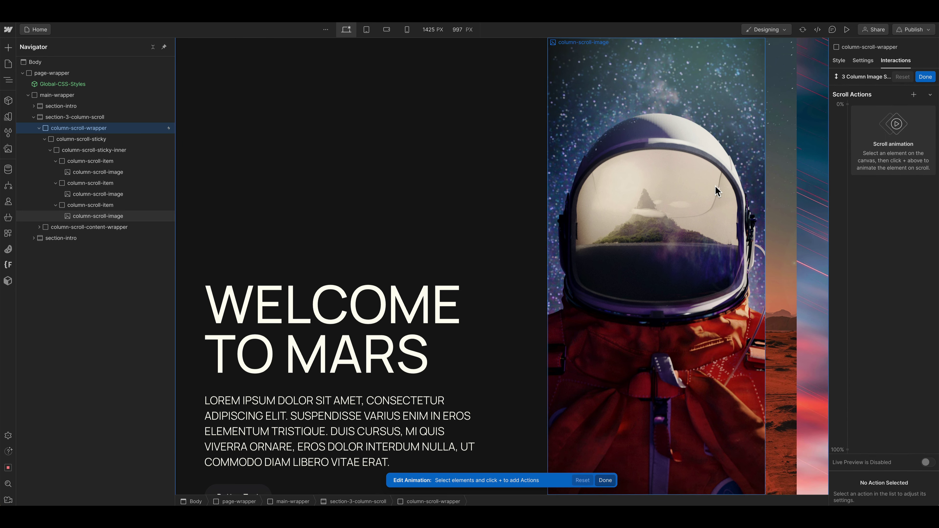
drag(726, 188, 869, 107)
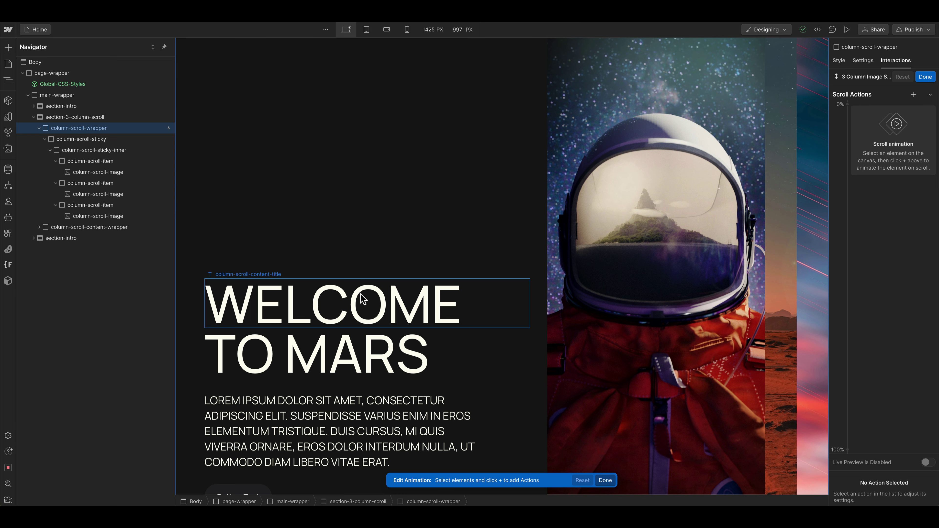
Add a Size scroll action to column-scroll-sticky-inner with a 0% keyframe of 100 VW width and 100% height
click(56, 161)
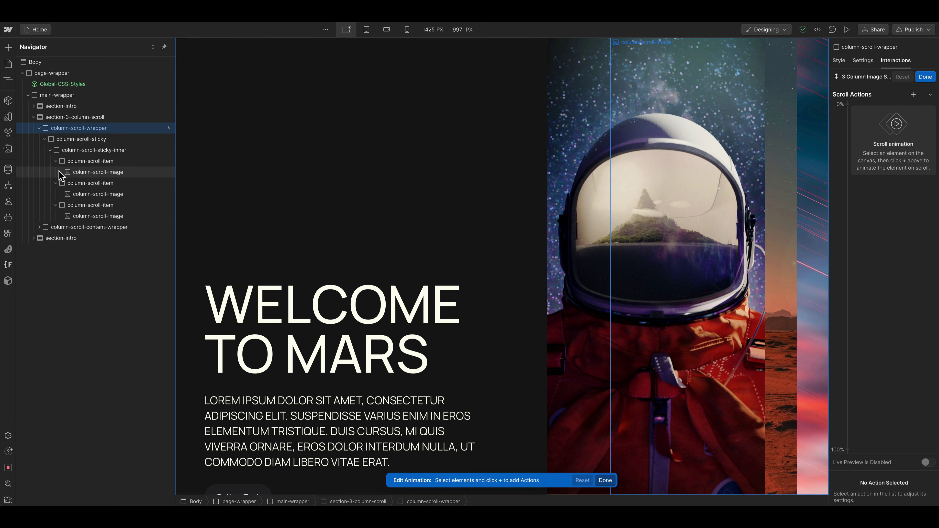
click(55, 172)
click(55, 183)
click(92, 151)
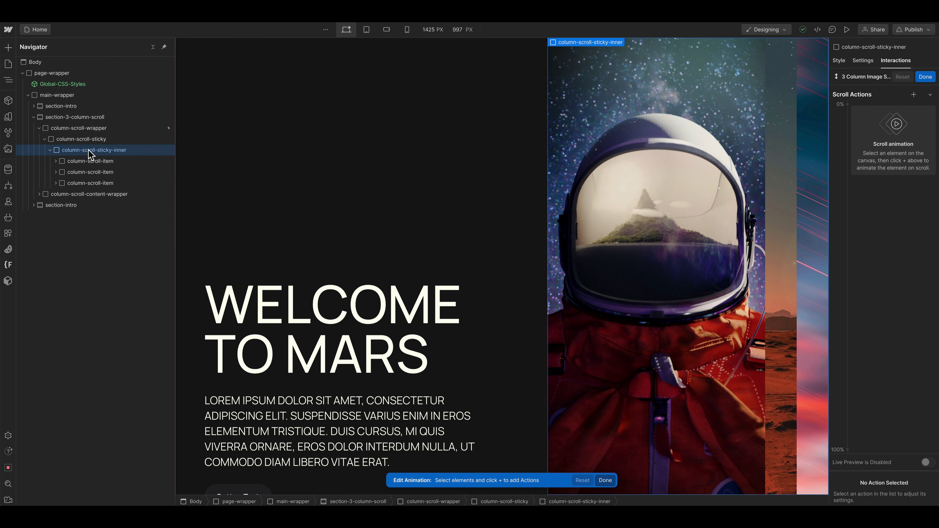
click(849, 106)
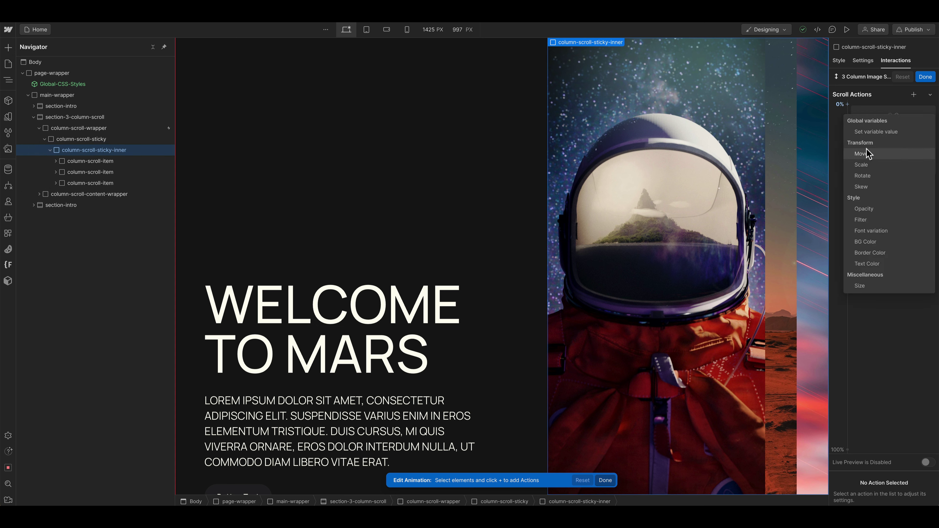
click(878, 286)
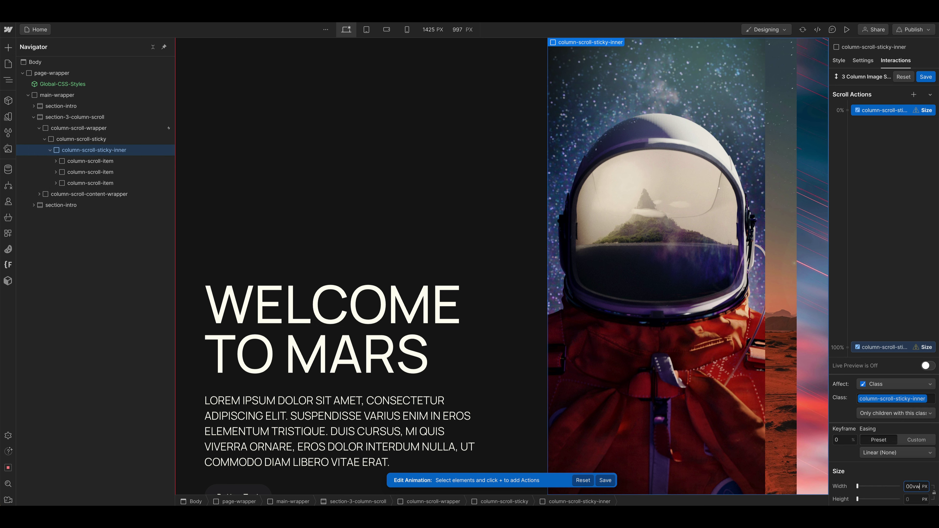
key(Return)
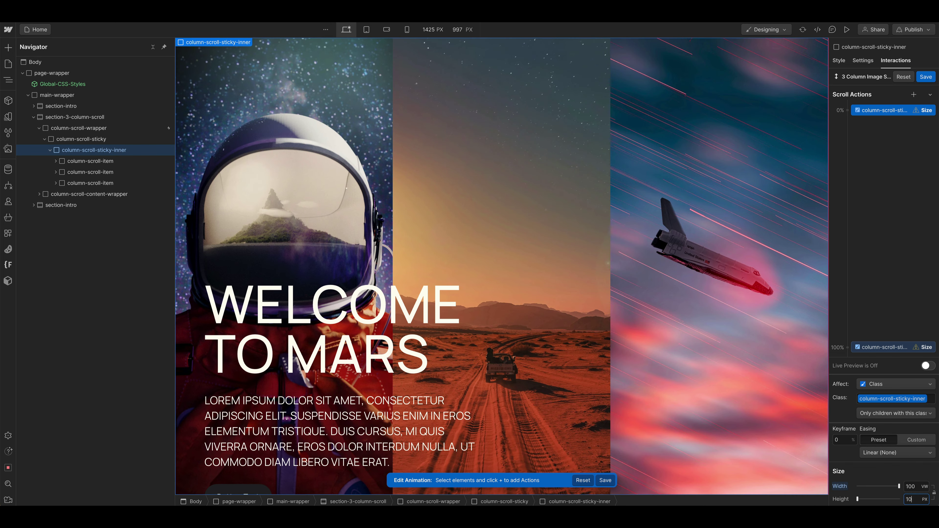
text(100%)
key(Return)
Set the 100% Size keyframe of column-scroll-sticky-inner to 33.33 VW width and 100% height
click(899, 347)
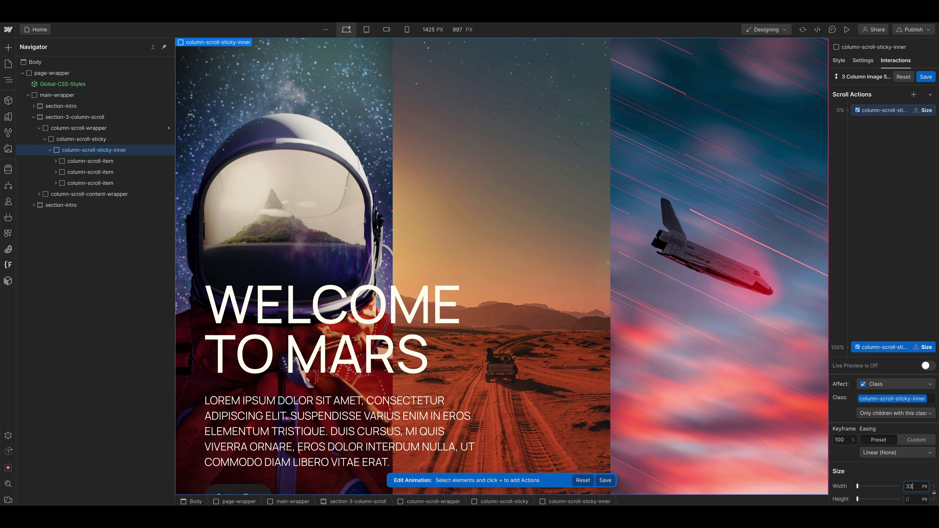
text(33.33vw)
key(Return)
text(100)
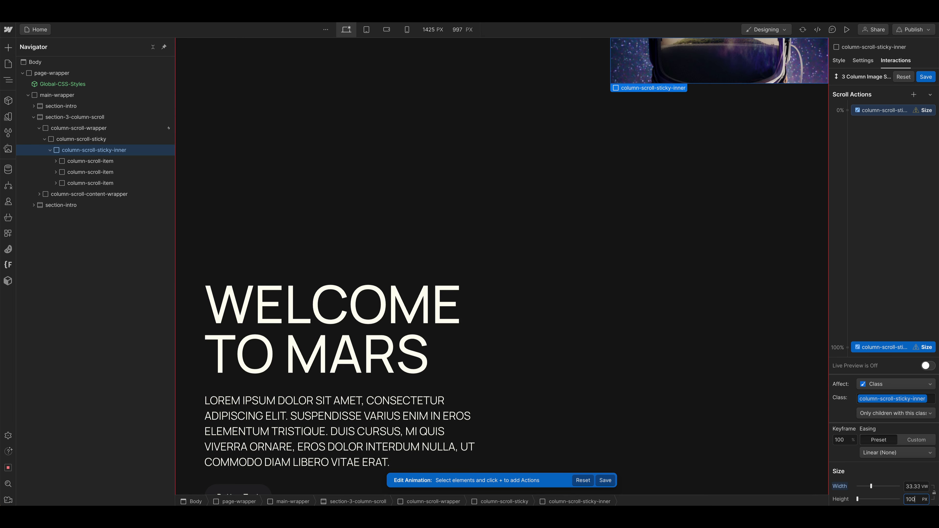
text(%)
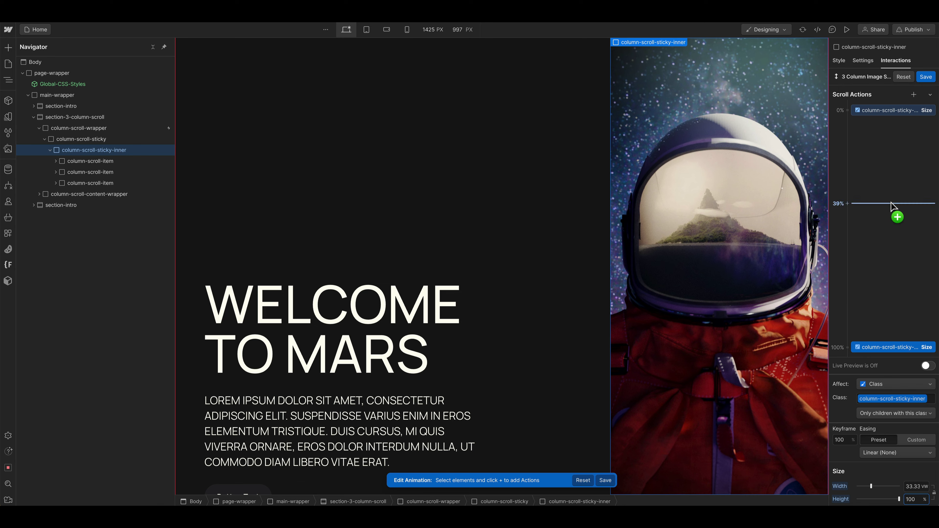
Live preview the scroll animation and check how the columns resize from the 0% keyframe
click(926, 366)
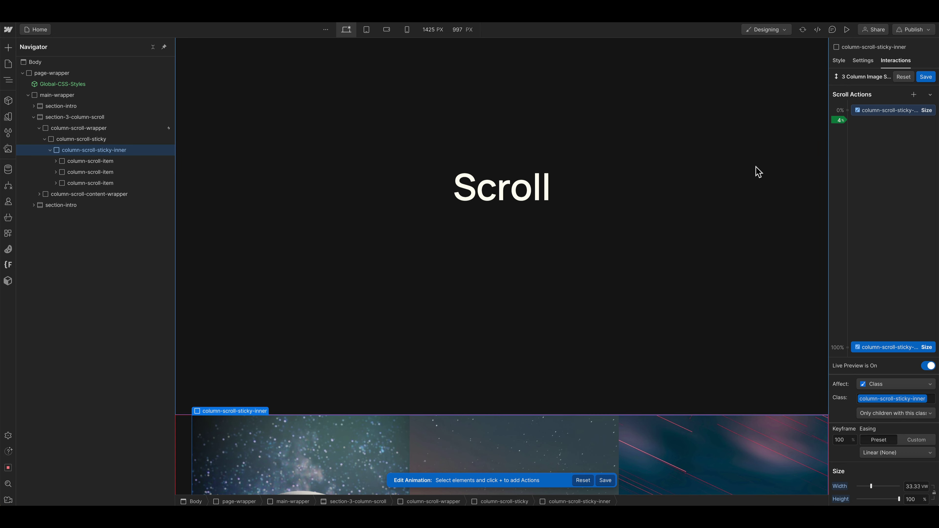
click(879, 111)
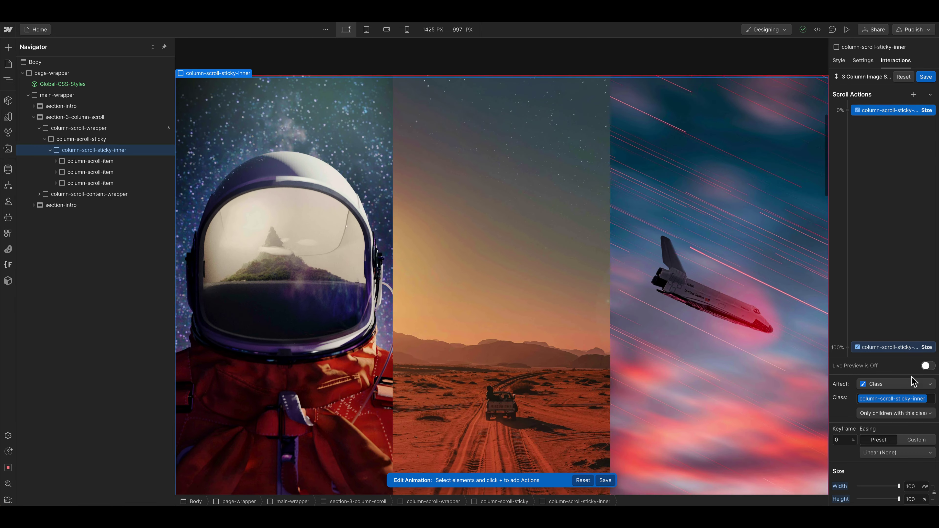
click(927, 365)
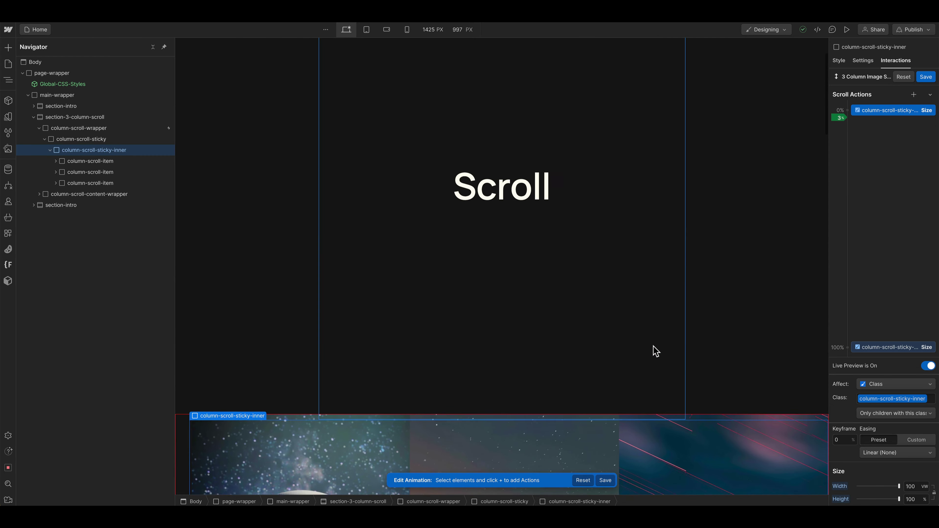
Duplicate the 0% Size keyframe of column-scroll-sticky-inner and place the copy at 55%
right_click(889, 122)
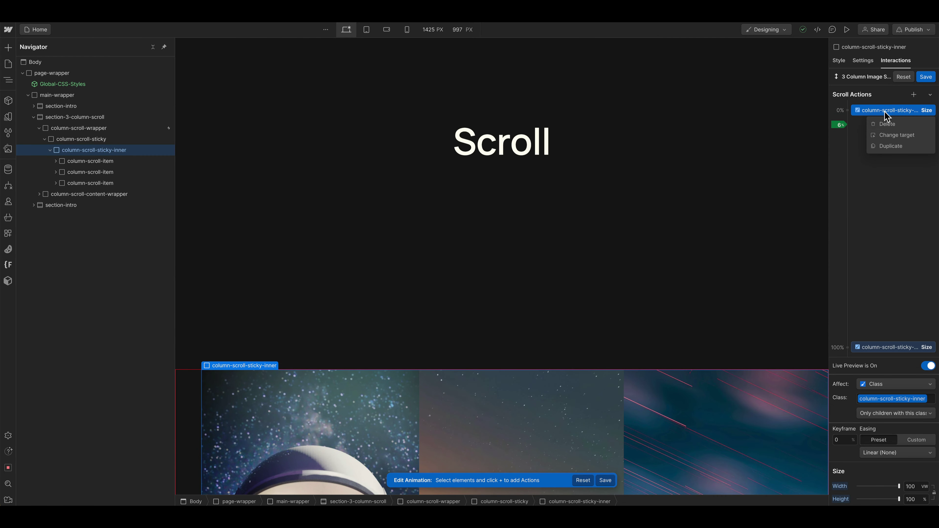
click(891, 147)
drag(877, 129, 867, 248)
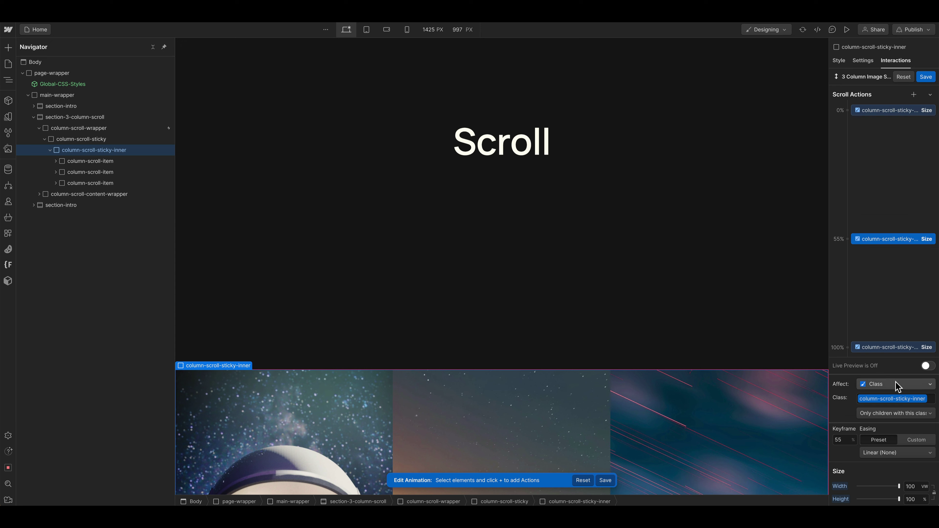
Live preview the animation with the 55% keyframe while moving through the image section
click(926, 366)
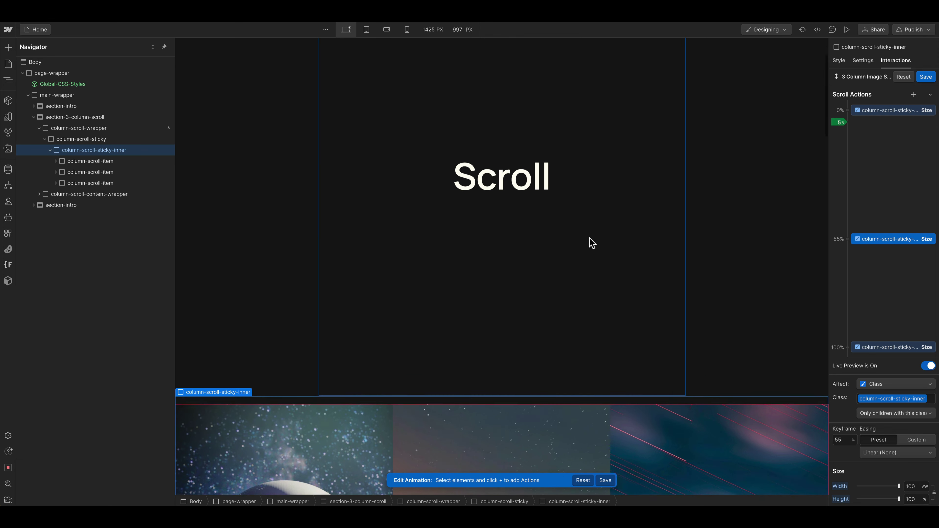
scroll(595, 253, down, 5)
scroll(595, 253, down, 5)
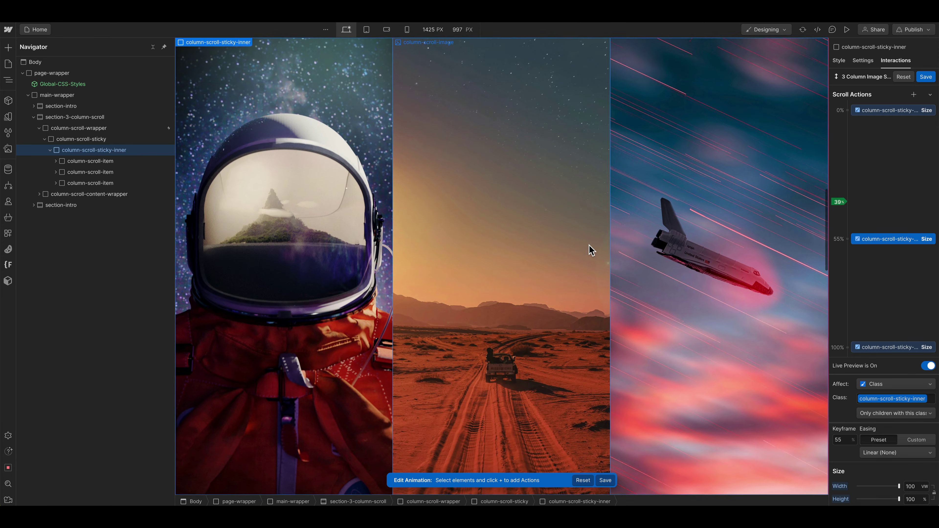
Preview the scroll animation and move the middle column-scroll-sticky-inner Size keyframe to 50%
scroll(592, 251, down, 8)
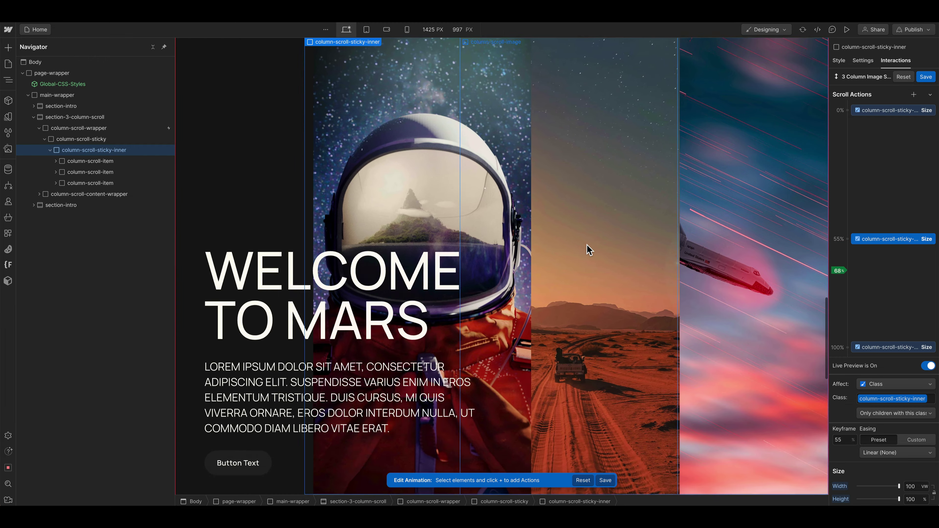
scroll(589, 250, down, 3)
scroll(589, 246, up, 6)
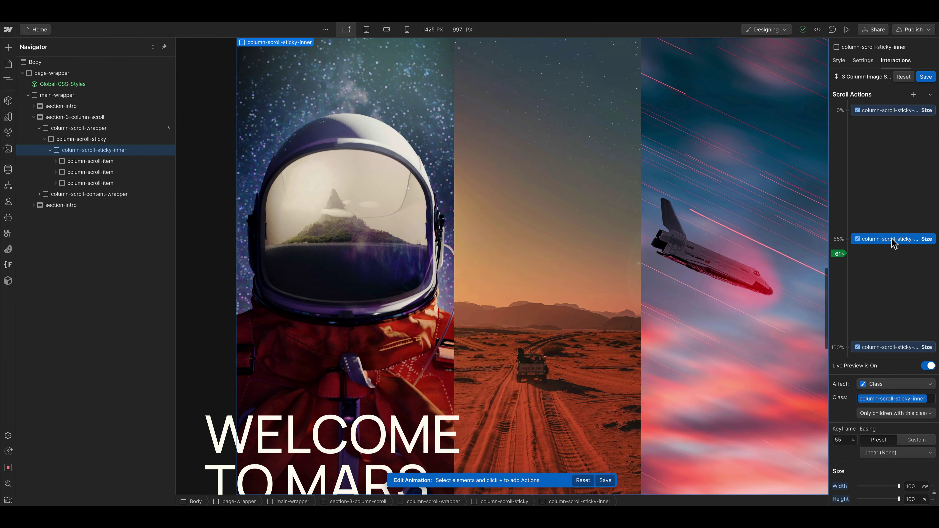
drag(895, 244, 894, 229)
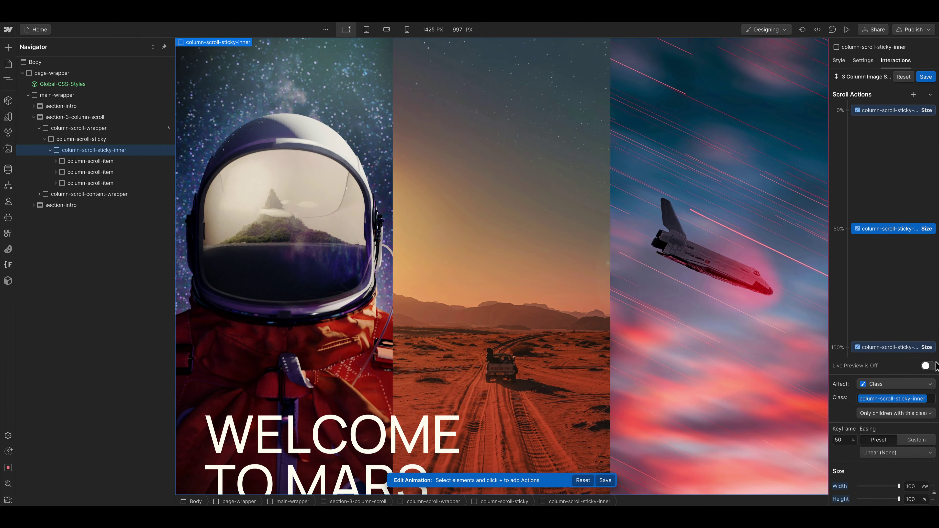
Live preview the column resizing with the 50% keyframe against the Welcome to Mars content
scroll(665, 312, down, 5)
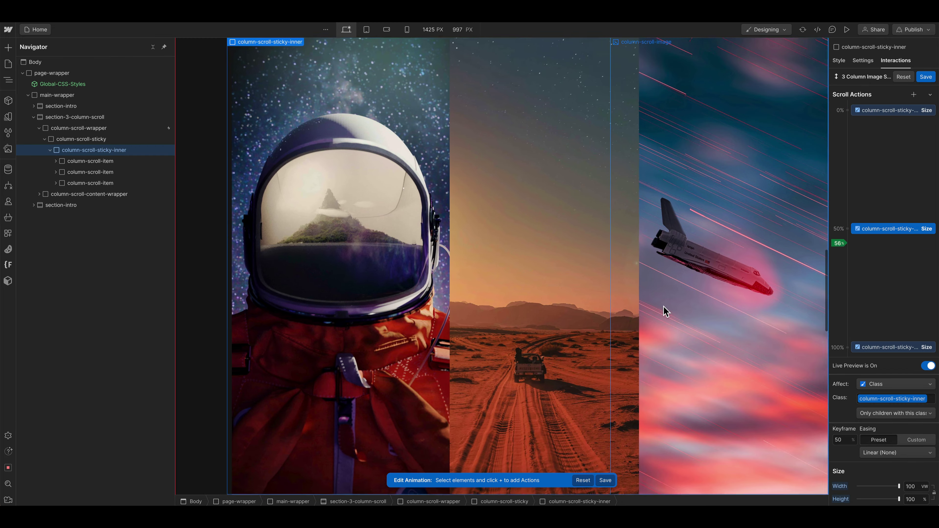
scroll(342, 353, down, 4)
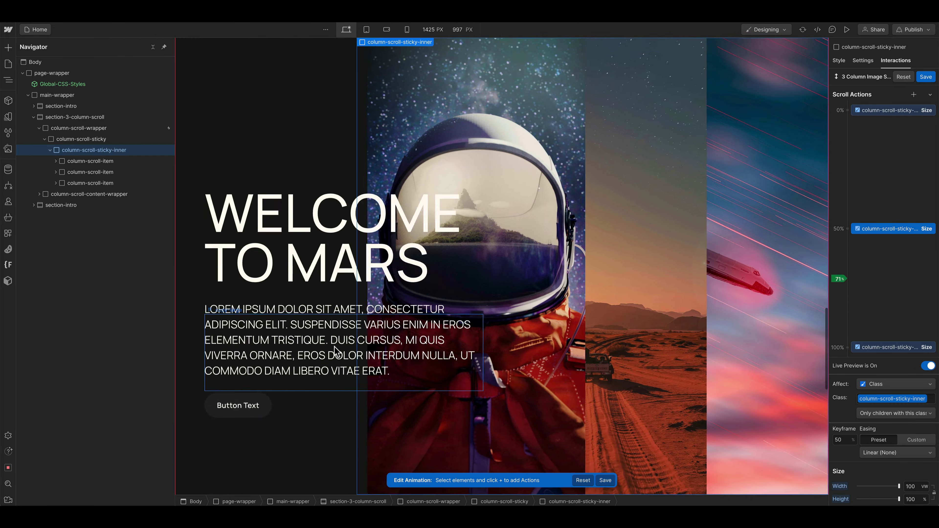
scroll(509, 316, down, 4)
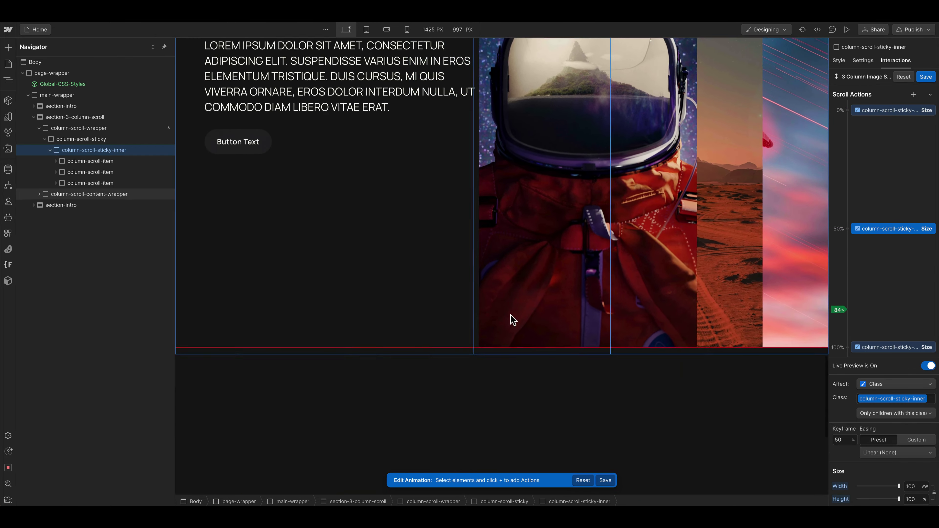
scroll(510, 319, up, 6)
scroll(510, 320, down, 2)
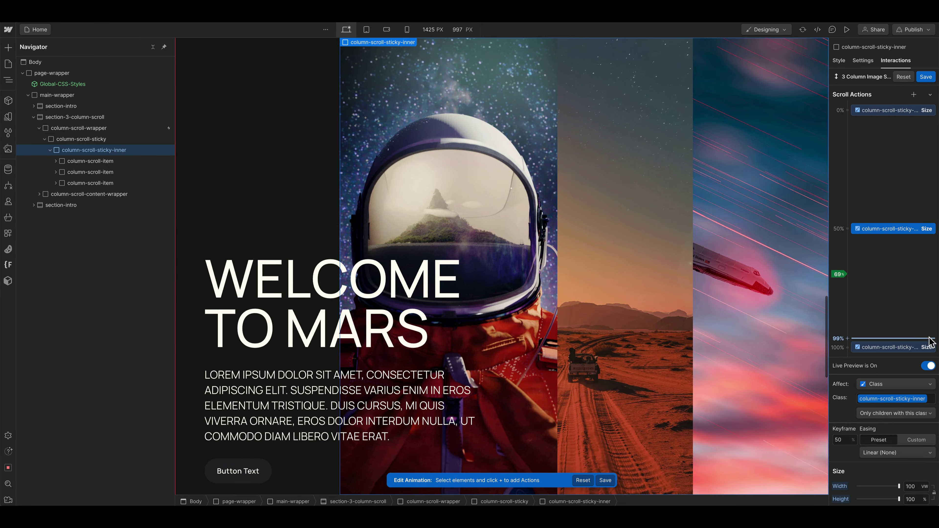
Move the last Size keyframe of column-scroll-sticky-inner to 83% and, after checking the scroll, to 72%
drag(891, 347, 895, 308)
scroll(679, 333, down, 5)
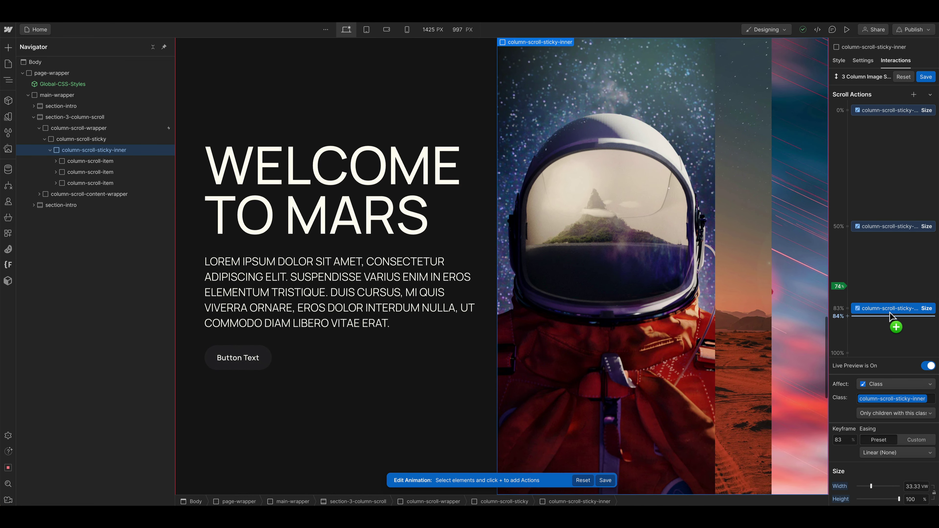
drag(860, 313, 864, 284)
Live preview the animation with the last keyframe at 72% by moving back and forth through the image section
click(926, 366)
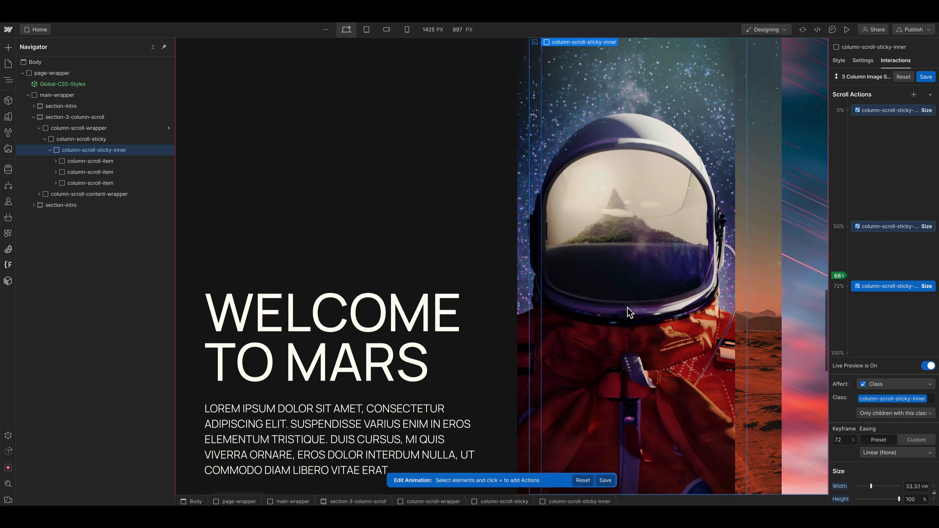
scroll(628, 307, down, 5)
scroll(630, 312, up, 4)
scroll(626, 311, up, 3)
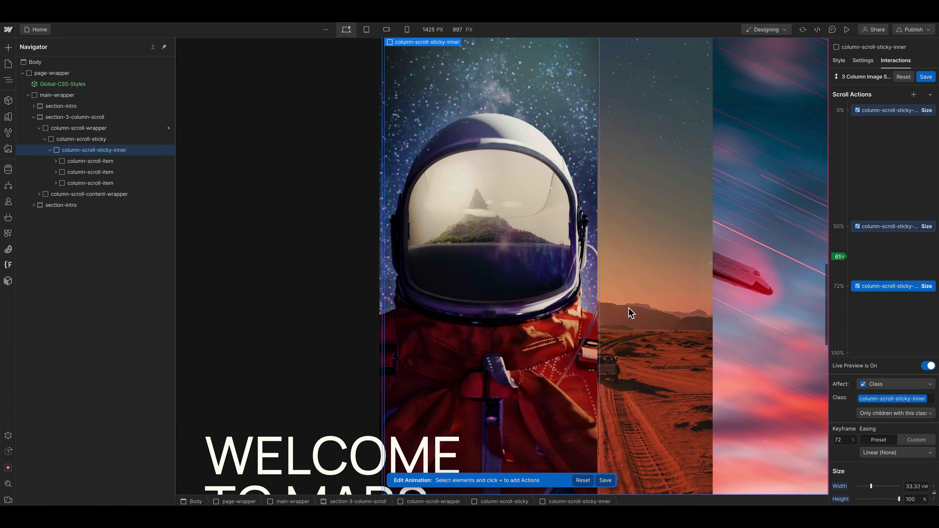
scroll(625, 310, down, 2)
scroll(462, 361, down, 2)
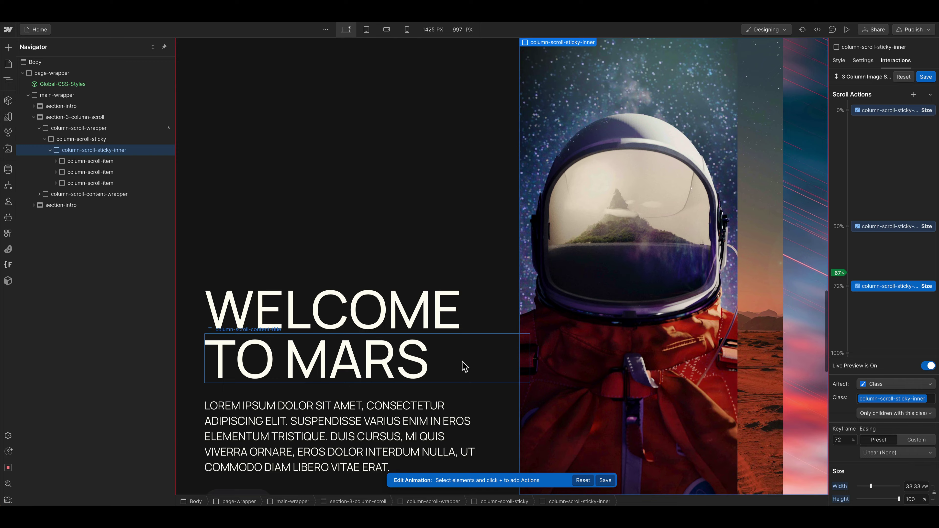
Fine-tune the column-scroll-sticky-inner Size keyframes to 46% and 73% and preview the scroll from the intro into the image section
scroll(464, 365, up, 2)
scroll(463, 364, down, 3)
scroll(466, 366, up, 10)
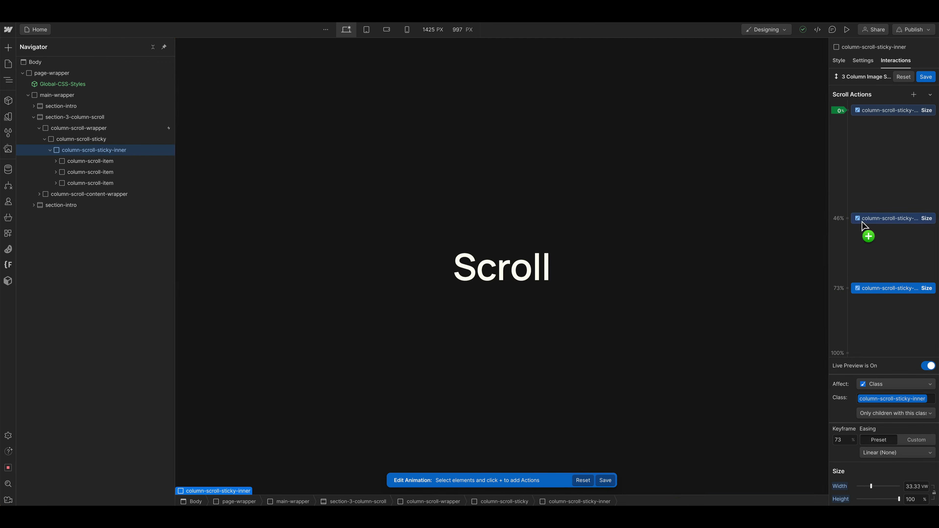
scroll(633, 237, down, 2)
scroll(657, 213, up, 1)
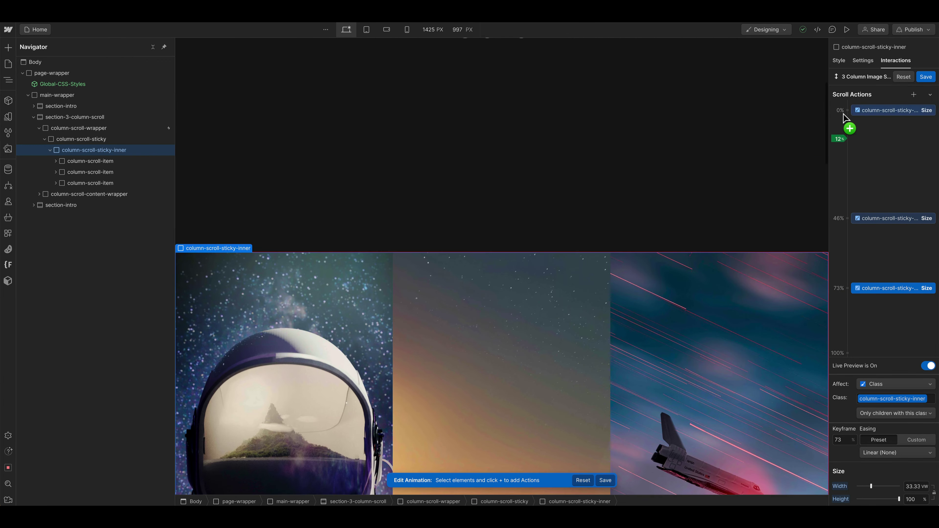
Check the combo class on each of the three column-scroll-item elements inside column-scroll-sticky-inner
click(866, 110)
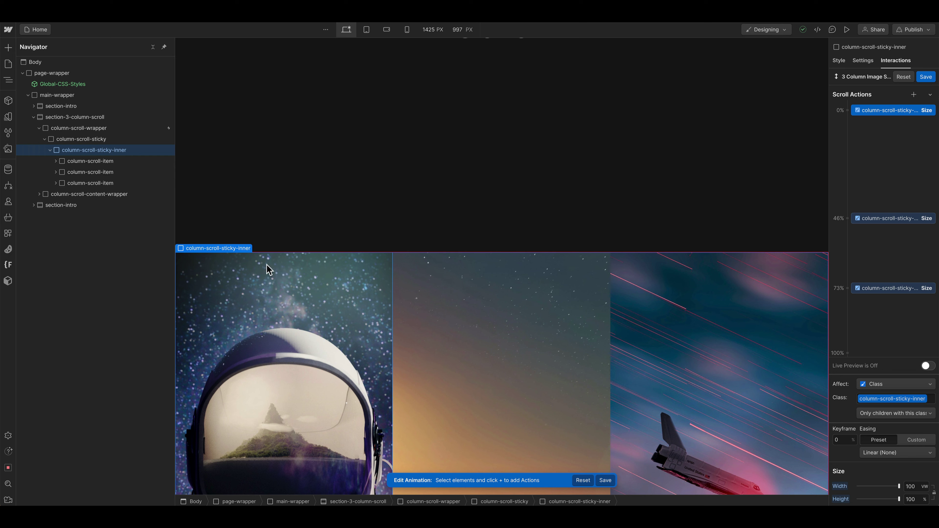
click(99, 163)
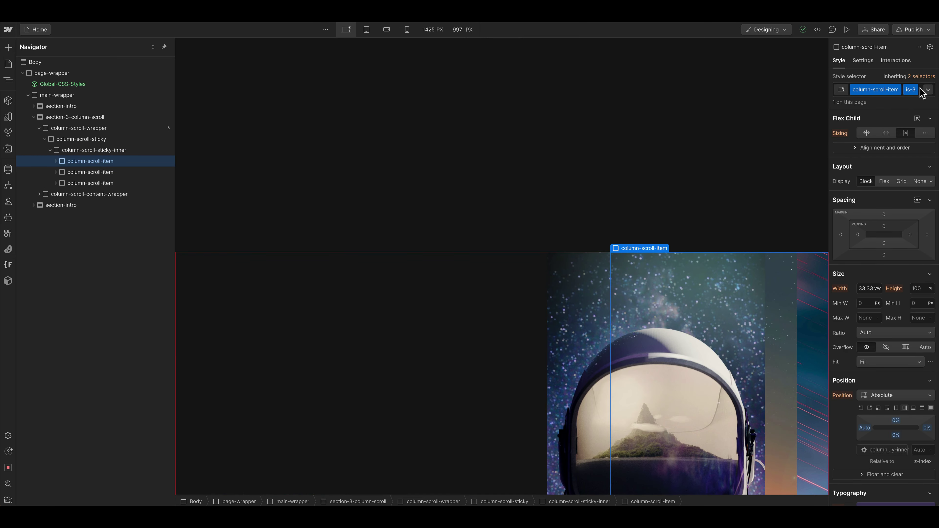
click(135, 173)
click(130, 183)
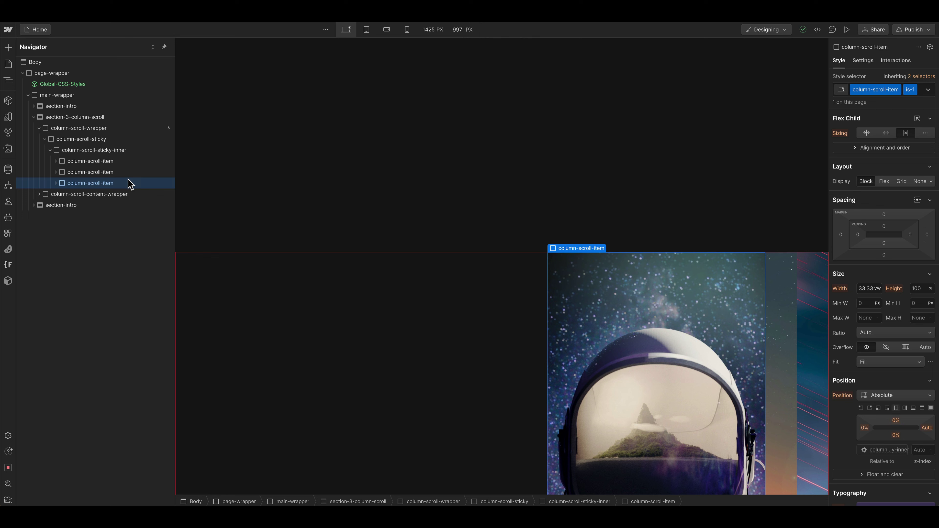
Reopen the 3 Column Image Scroll Animation for editing from column-scroll-wrapper's while-scrolling-in-view interaction
click(118, 129)
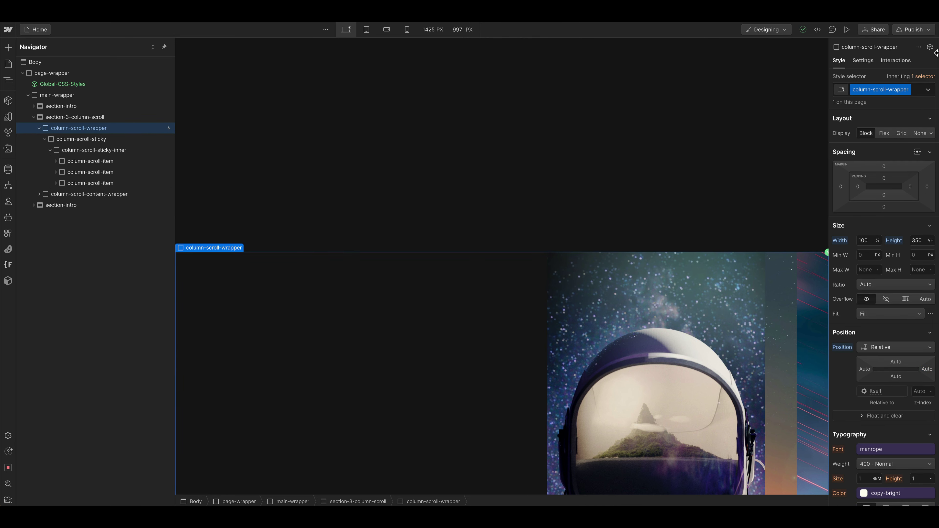
click(902, 61)
click(888, 105)
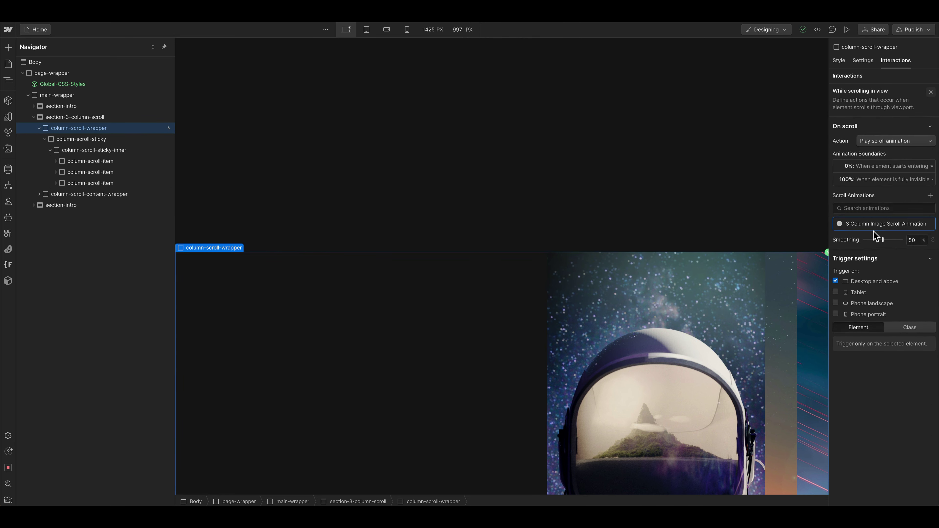
click(876, 224)
Add a Move action at 0% for the column-scroll-item with class is-1 and set its Y offset to 100%
click(101, 183)
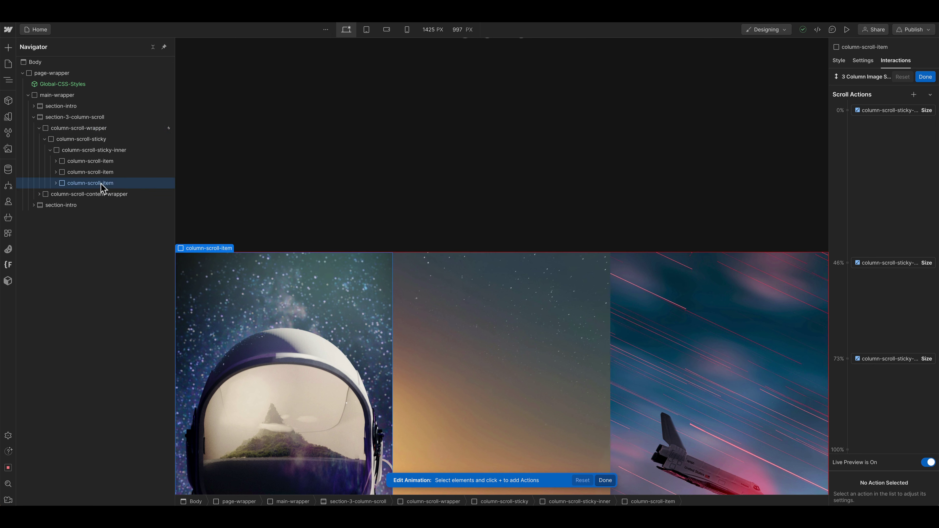
click(846, 111)
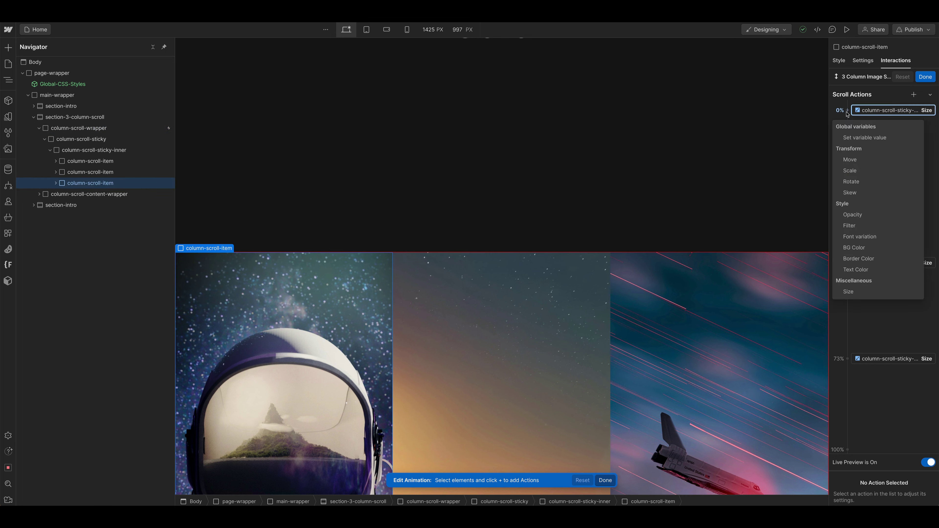
click(854, 160)
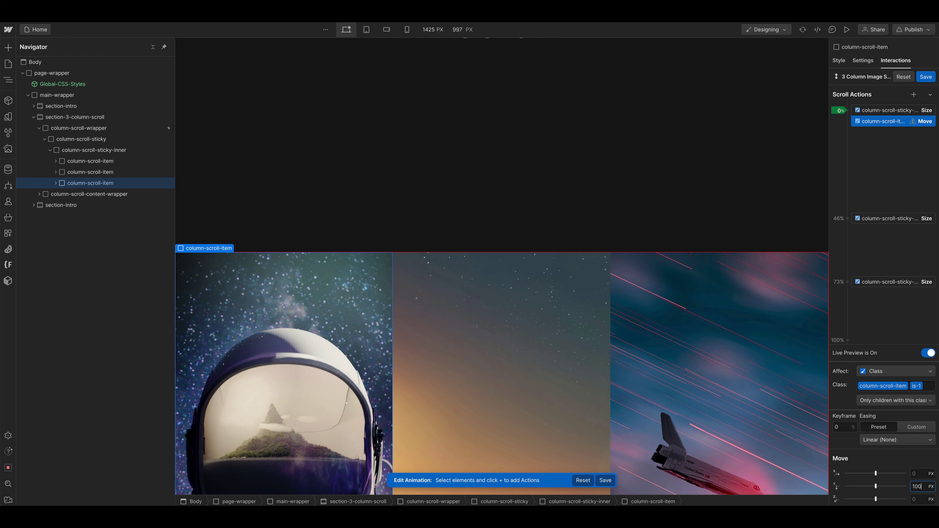
text(%)
scroll(611, 325, down, 5)
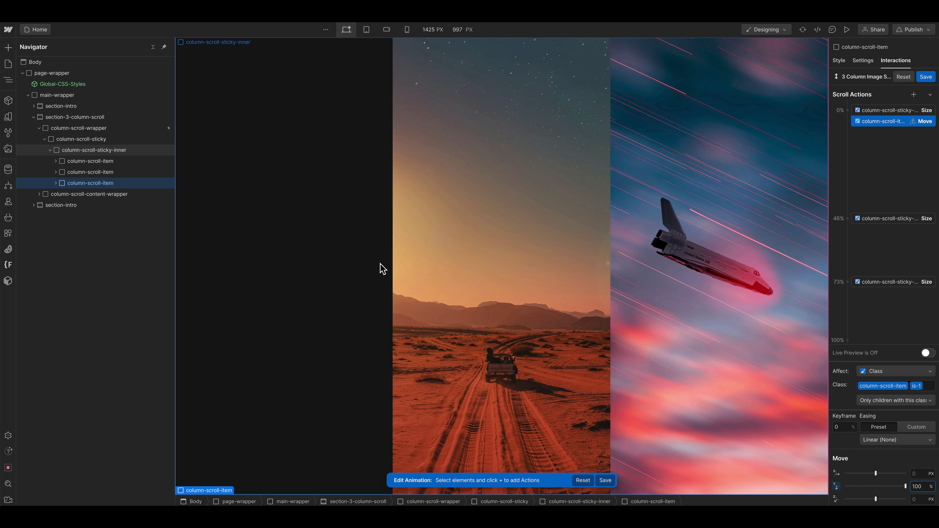
Duplicate the 0% Move action of the is-1 item and retarget the copy to the column-scroll-item with class is-2
right_click(879, 124)
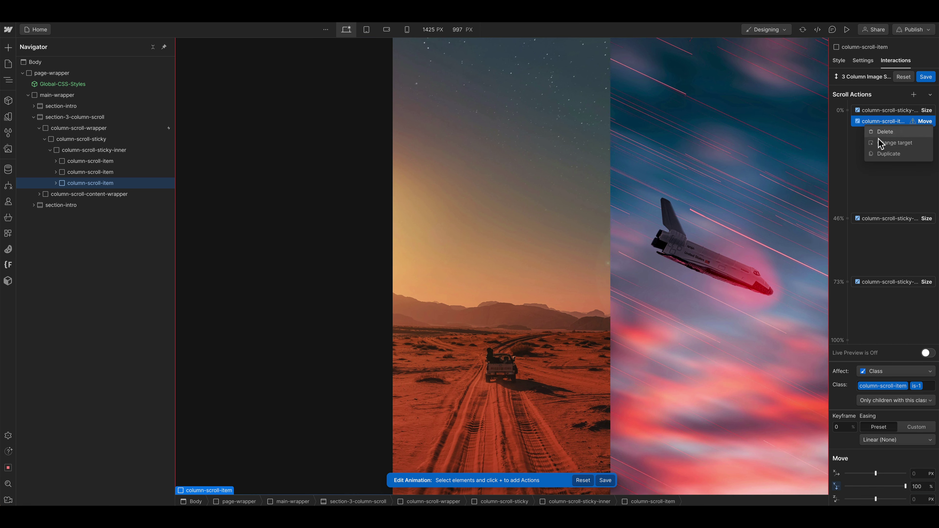
click(890, 158)
right_click(879, 139)
click(883, 159)
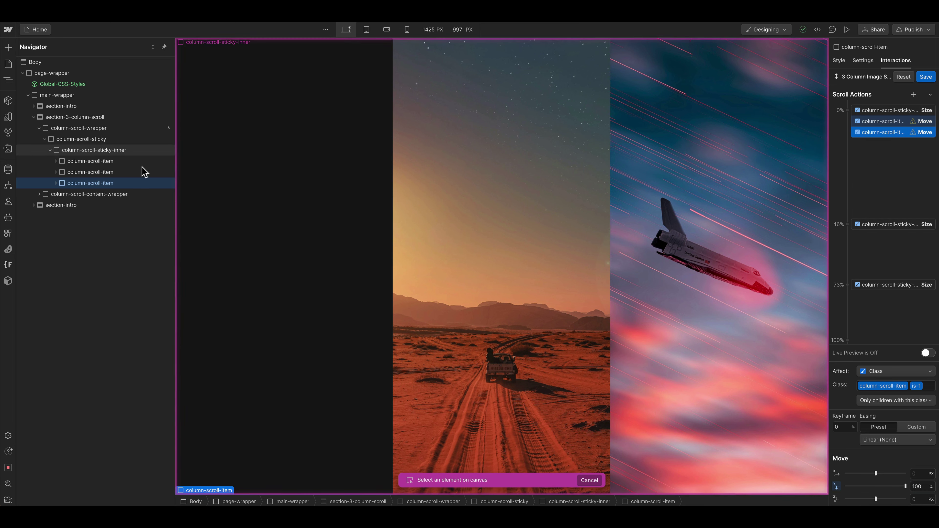
click(100, 172)
Duplicate the is-2 Move action at 0% and retarget the copy to the column-scroll-item with class is-3
right_click(895, 135)
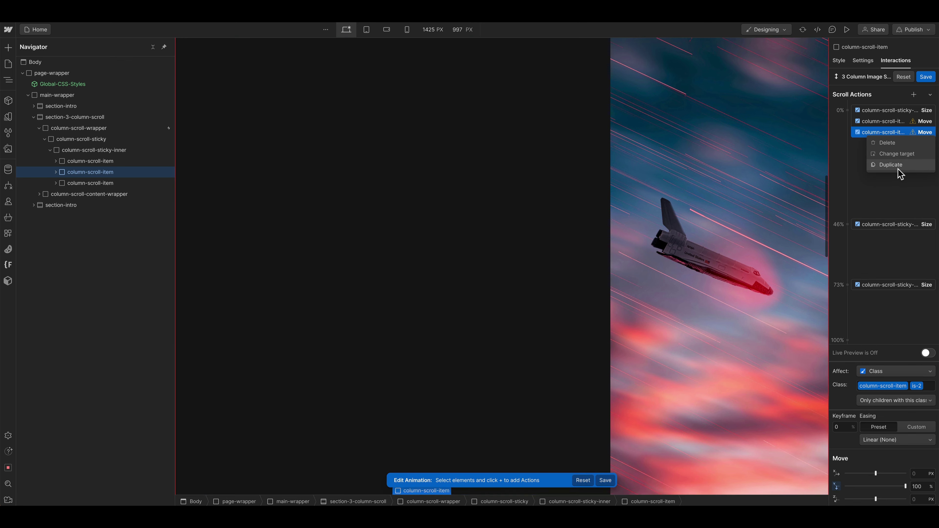
click(901, 170)
right_click(891, 145)
click(893, 167)
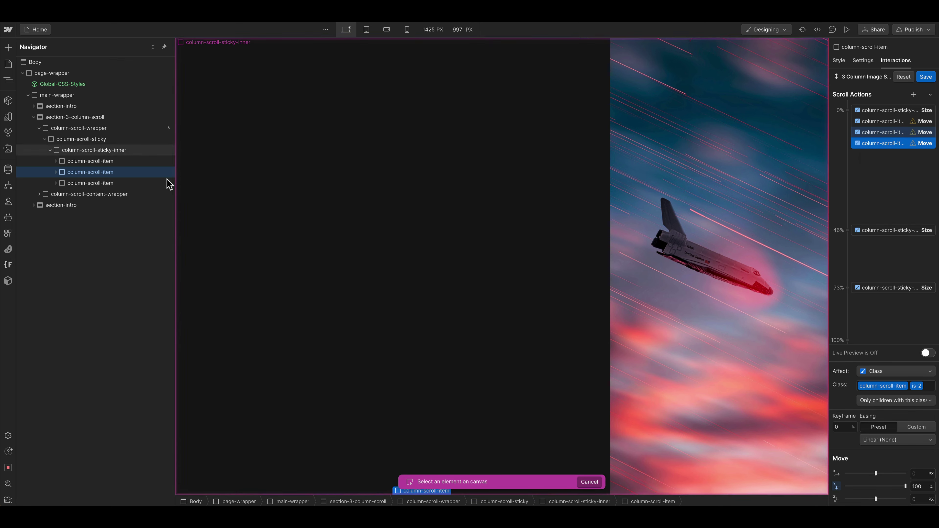
click(101, 161)
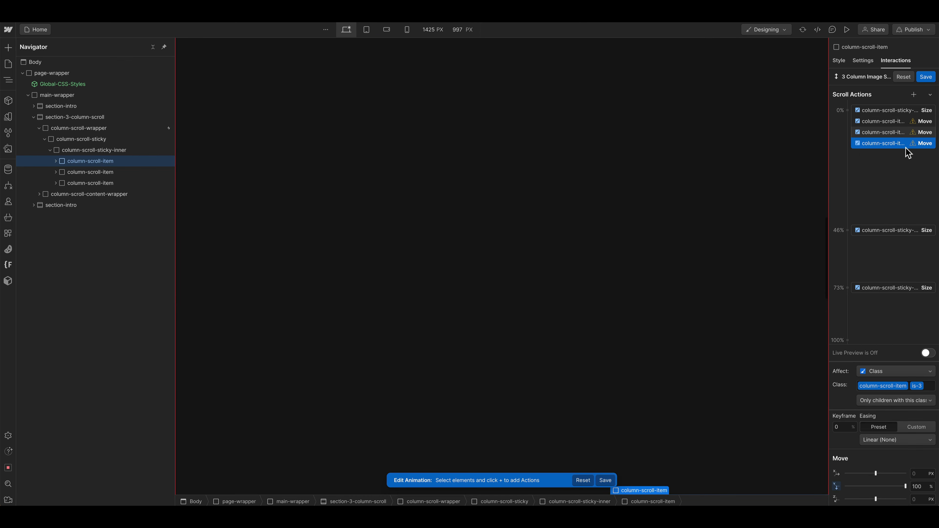
Duplicate all three column-scroll-item Move actions together and place the copies at 45%
shift+click(880, 123)
right_click(866, 145)
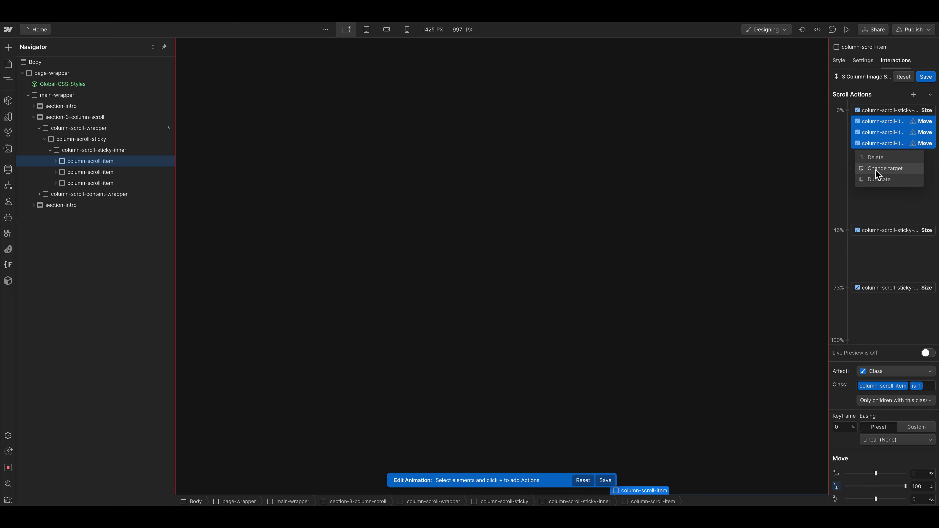
click(873, 181)
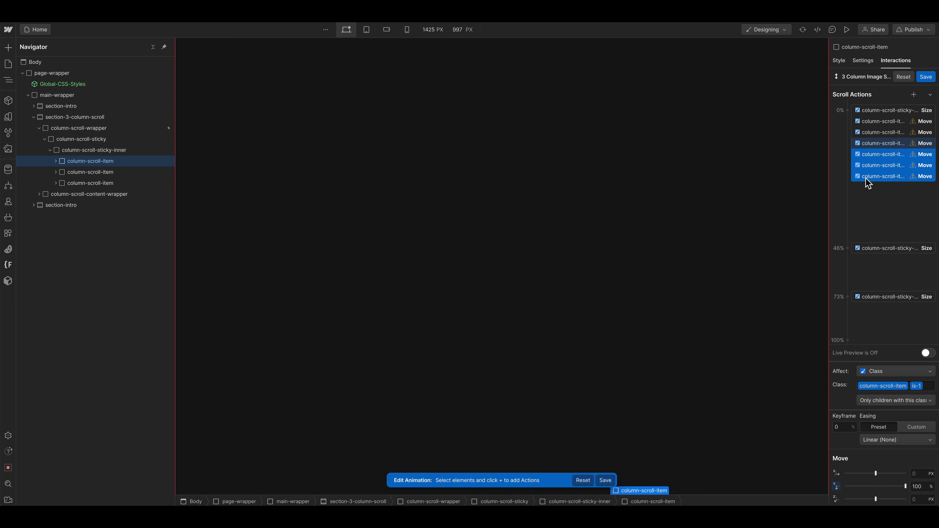
drag(866, 177, 864, 239)
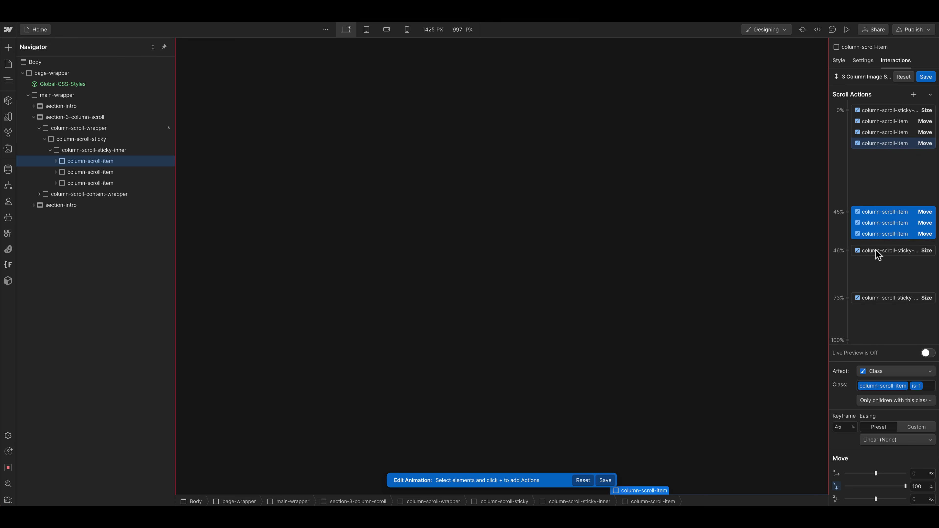
Set the Y offset of all three column-scroll-item Move actions at 45% to 0% and turn on live preview
click(886, 213)
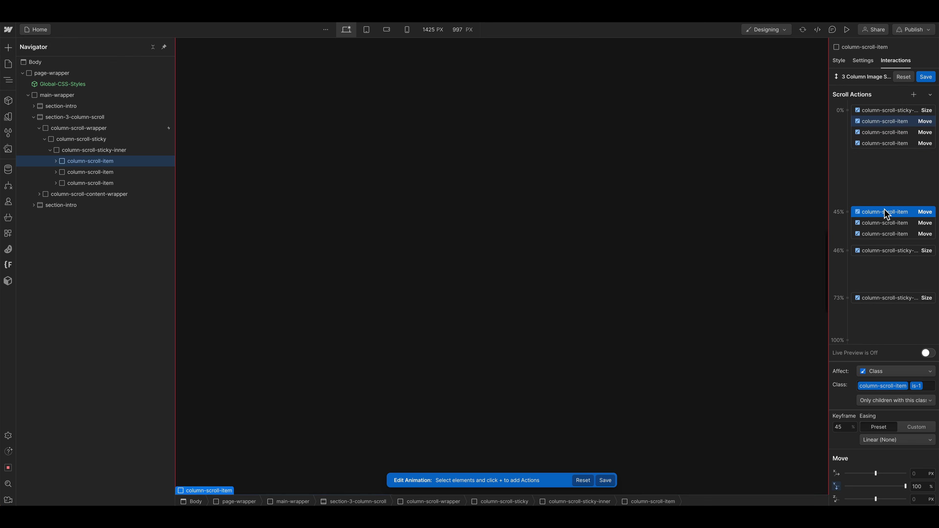
click(921, 487)
text(0)
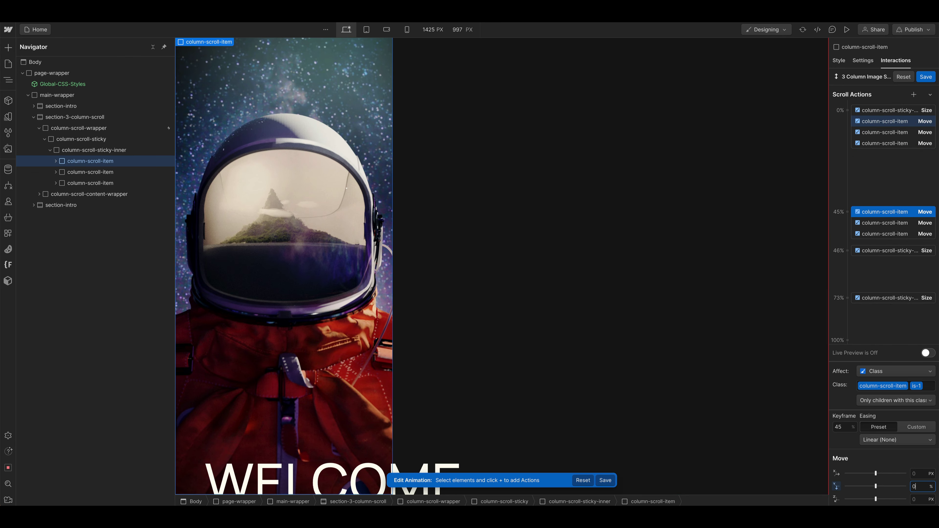
click(902, 223)
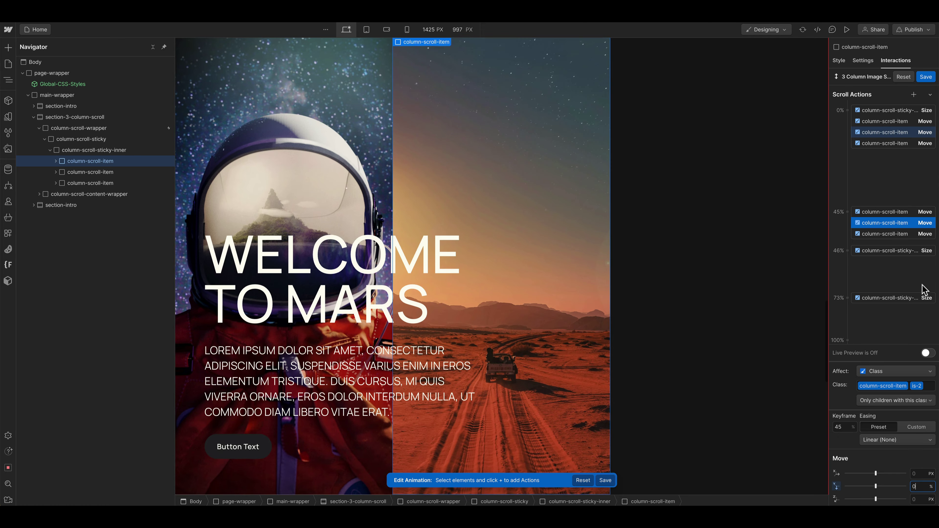
click(902, 234)
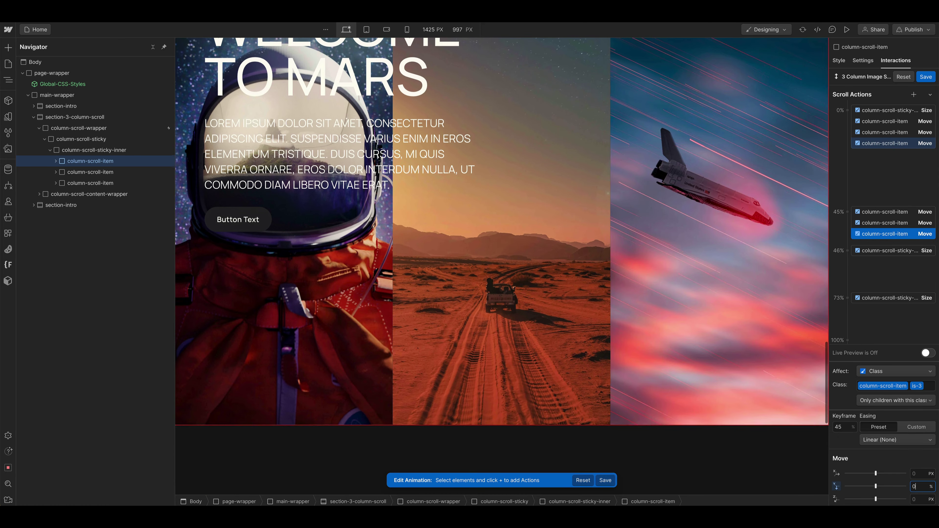
click(927, 353)
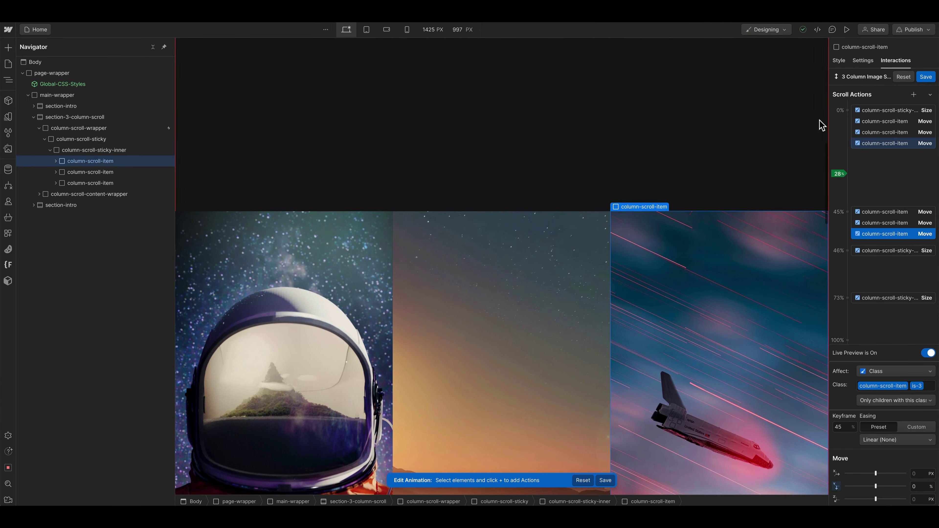
Stagger the starting column-scroll-item Move actions by placing is-1 at 1%, is-2 at 10% and is-3 at 20%
click(877, 144)
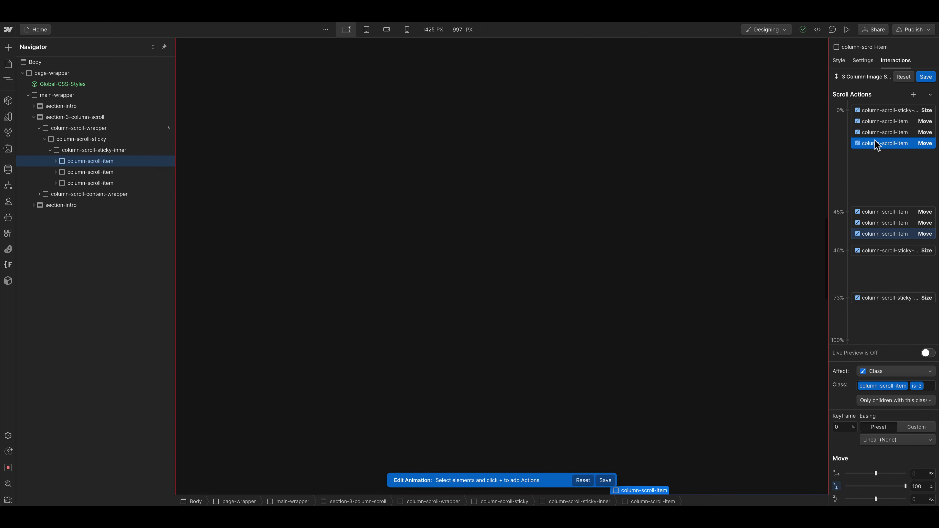
click(878, 122)
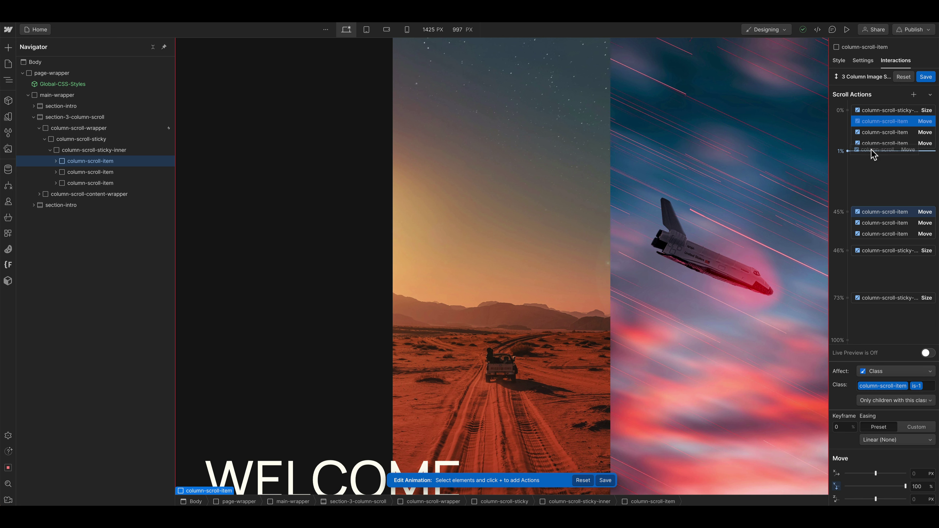
drag(873, 153, 871, 151)
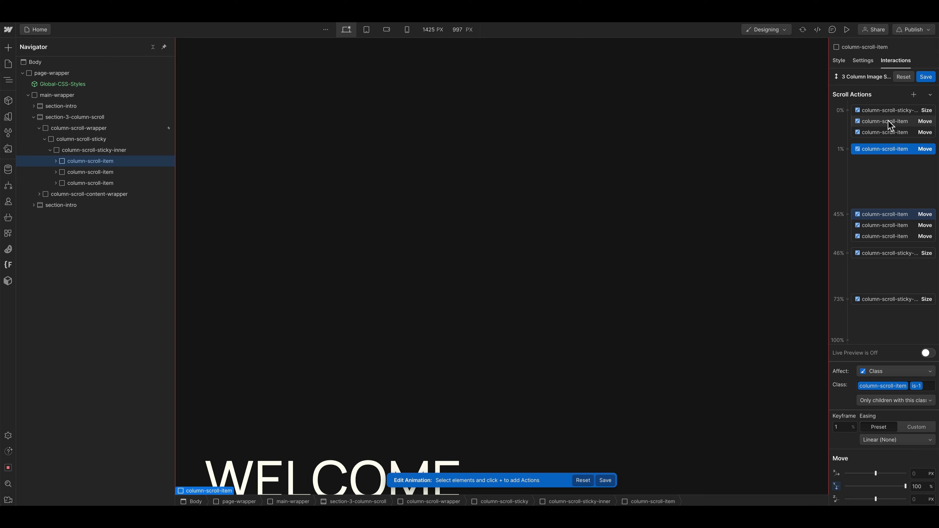
drag(890, 122, 888, 168)
drag(887, 123, 884, 189)
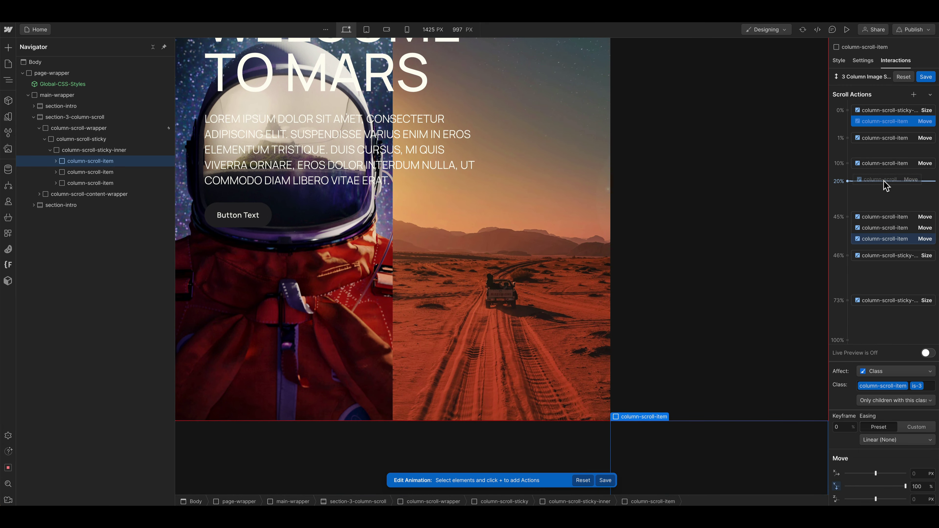
drag(887, 185, 886, 181)
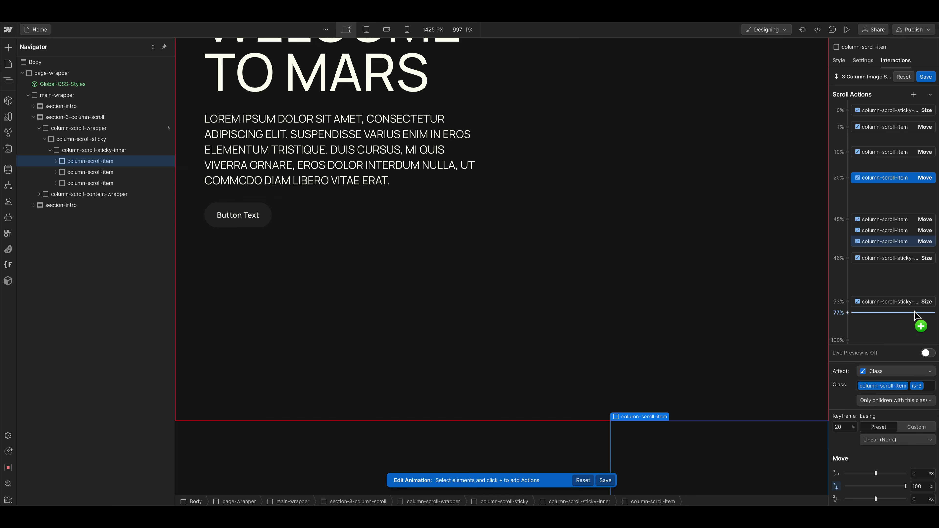
Turn on live preview and scroll through the section in preview mode to check the staggered column entrance
click(923, 354)
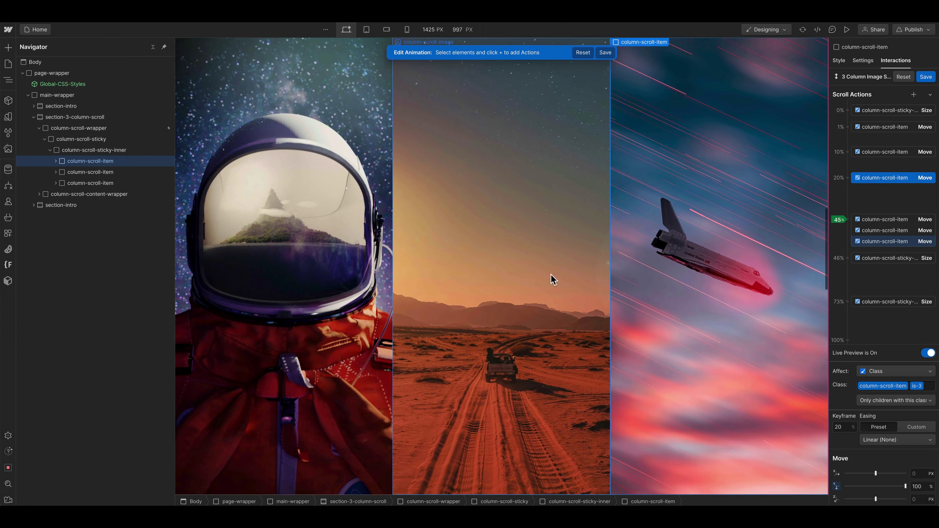
key(super+shift+p)
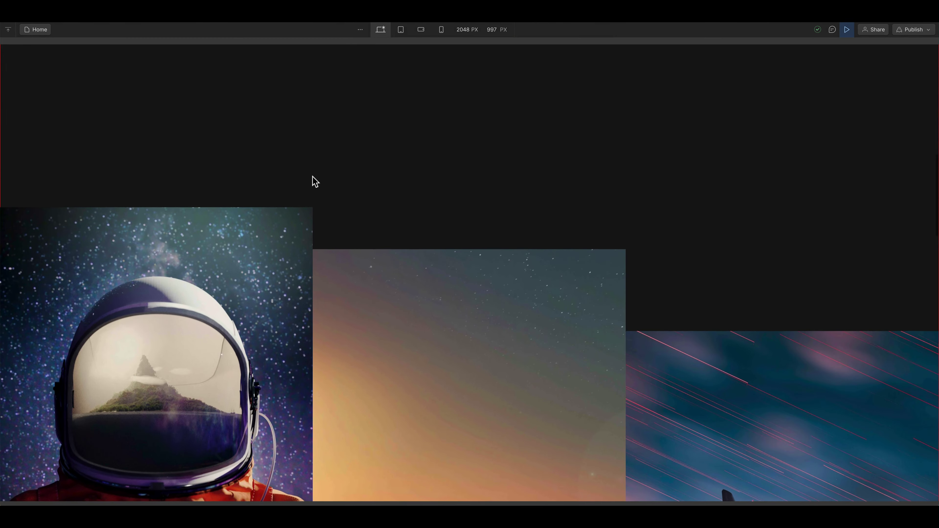
scroll(315, 182, down, 5)
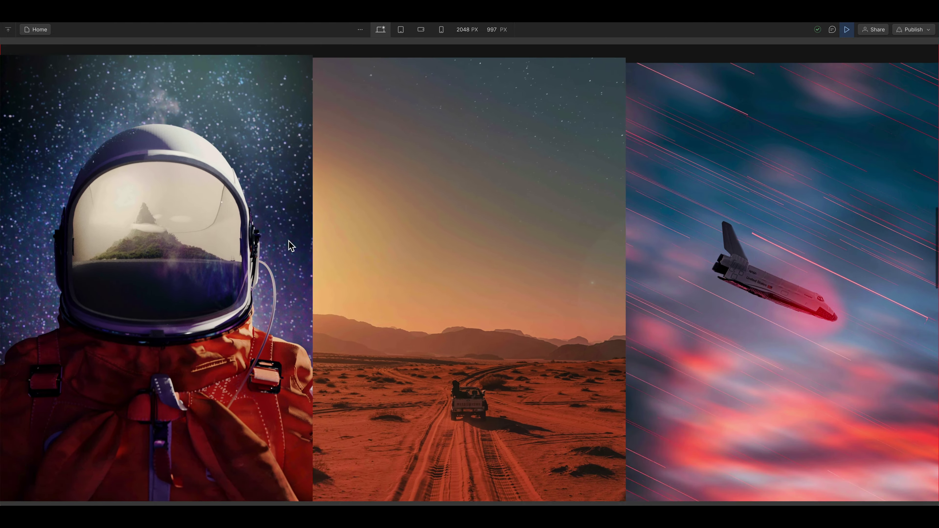
click(847, 29)
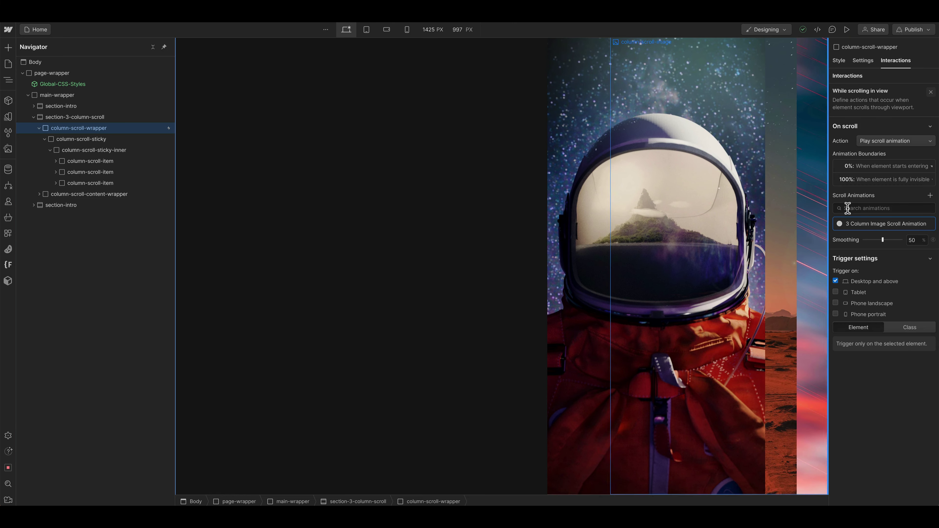
Reopen the 3 Column Image Scroll Animation, move the 46% column-scroll-sticky-inner Size action to 45% and save the animation
click(853, 223)
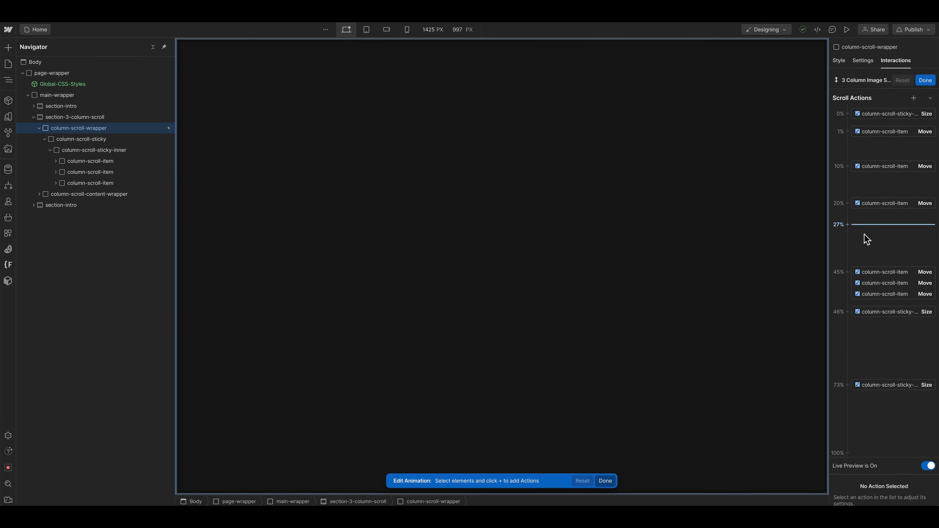
click(869, 309)
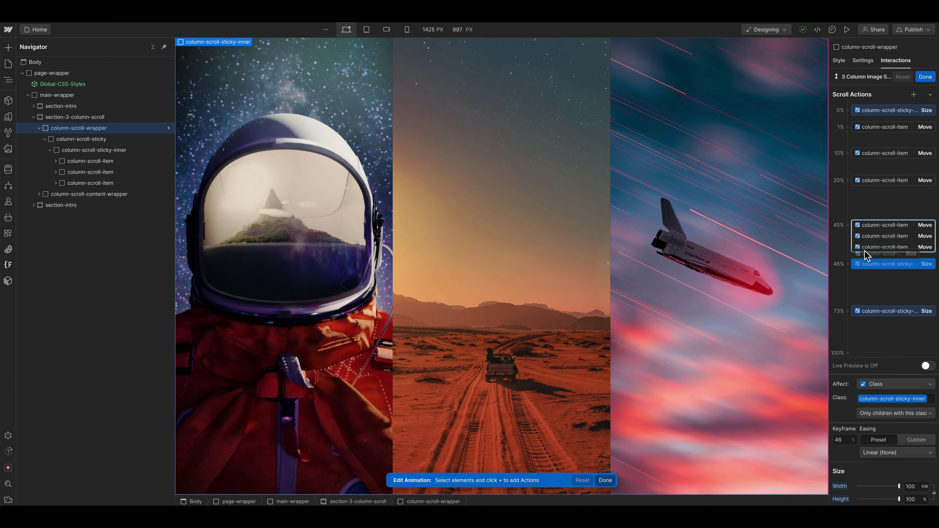
drag(865, 251, 870, 251)
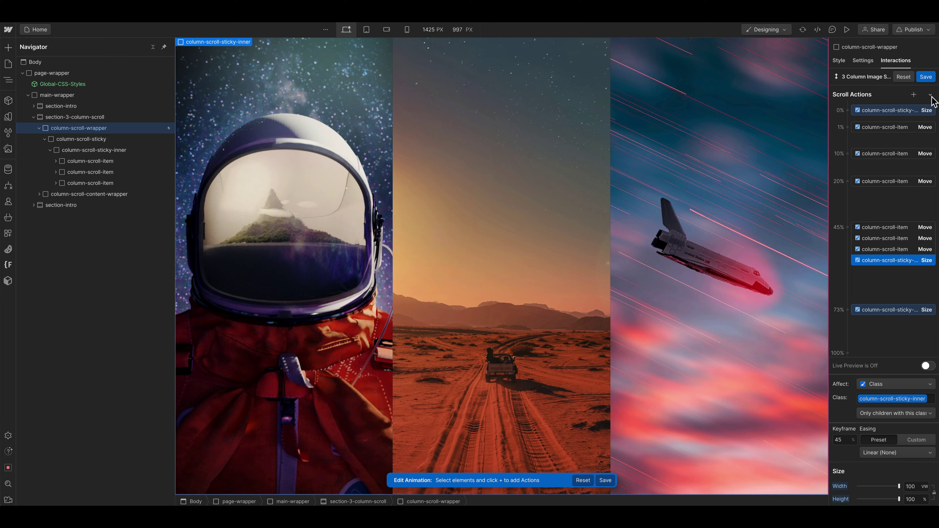
click(925, 78)
Preview the page and scroll down and back up to check the column entrance and the container size transition
click(847, 29)
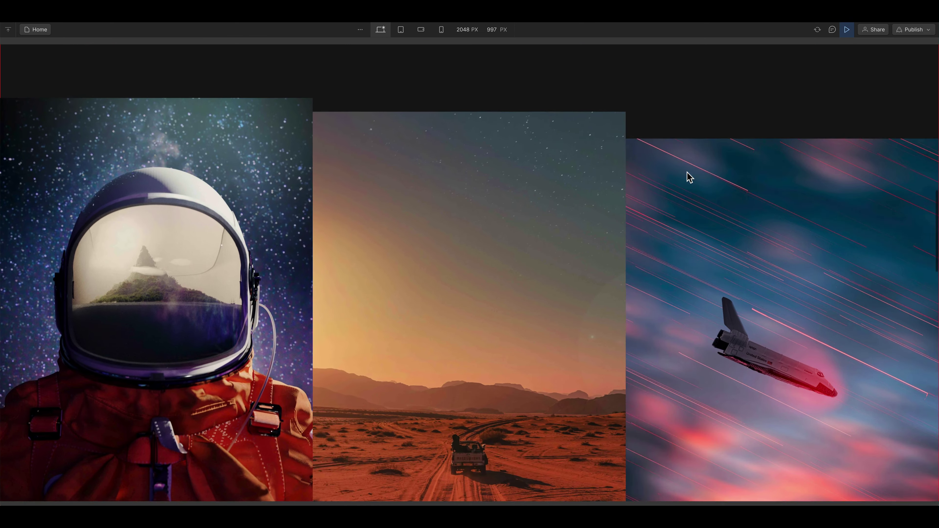
scroll(693, 200, down, 5)
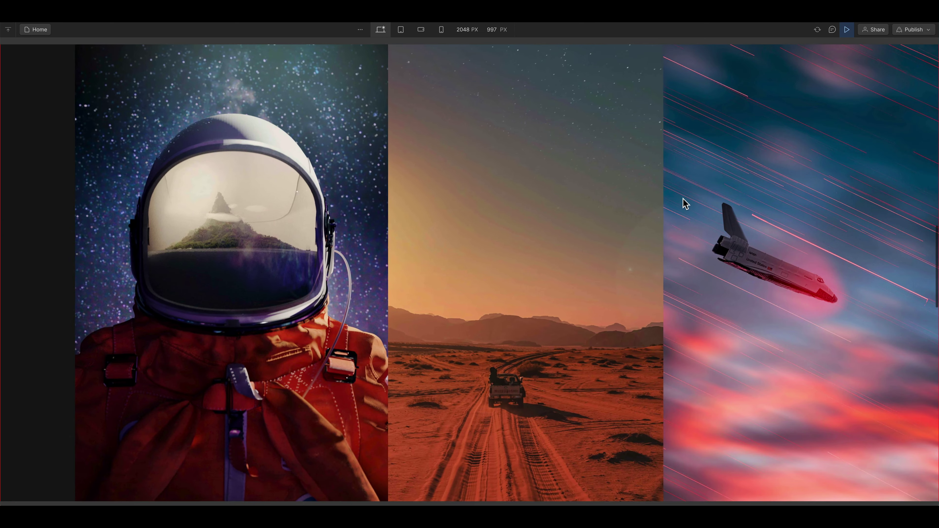
scroll(685, 207, down, 10)
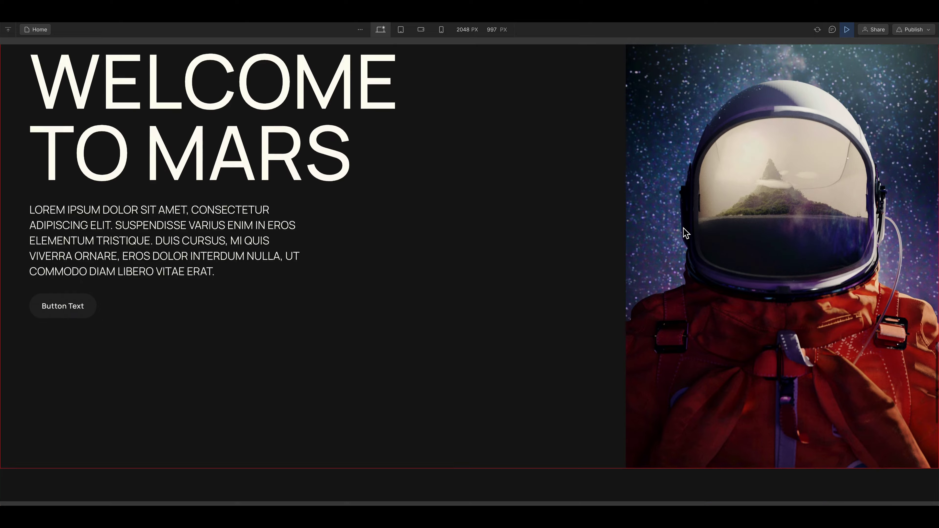
scroll(684, 233, up, 15)
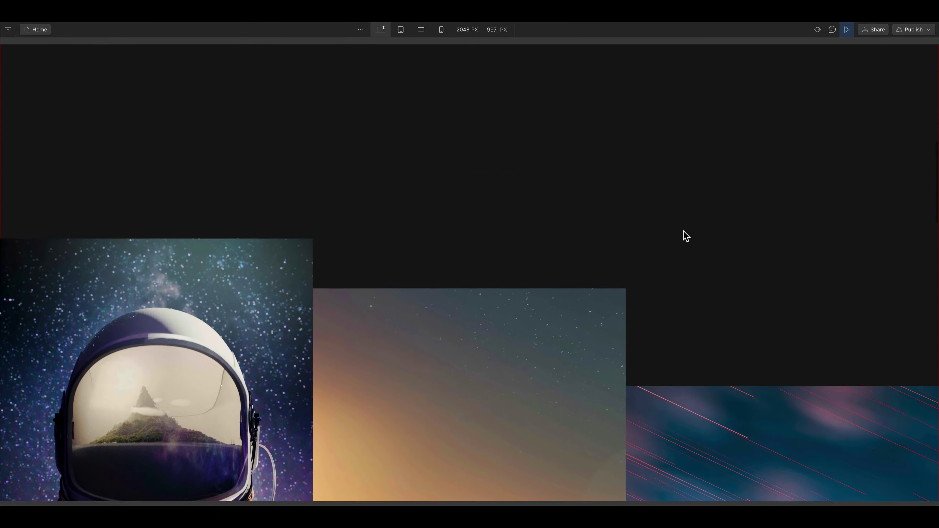
key(Escape)
Add a Move action at 74% for the first column-scroll-content-title (class is-1) with a Y offset of 100%
click(93, 238)
click(849, 388)
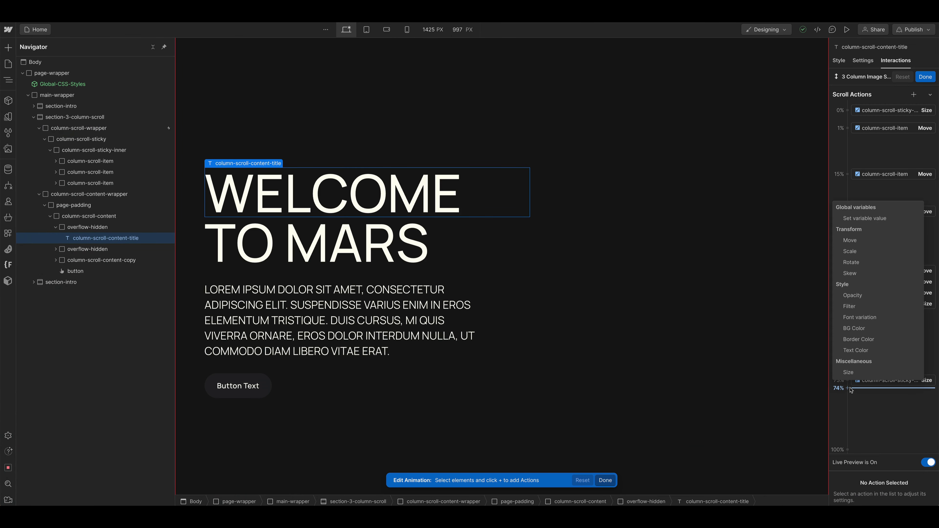
click(872, 241)
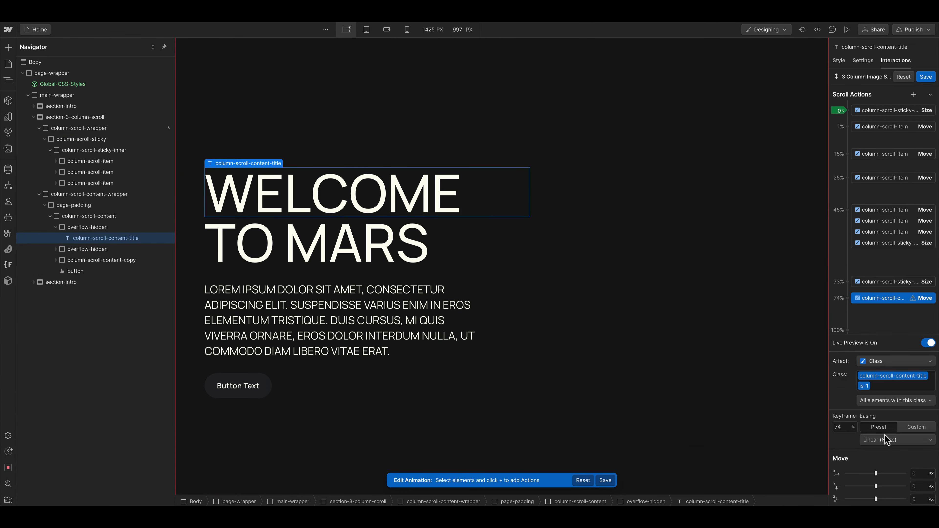
click(928, 487)
text(%)
key(Return)
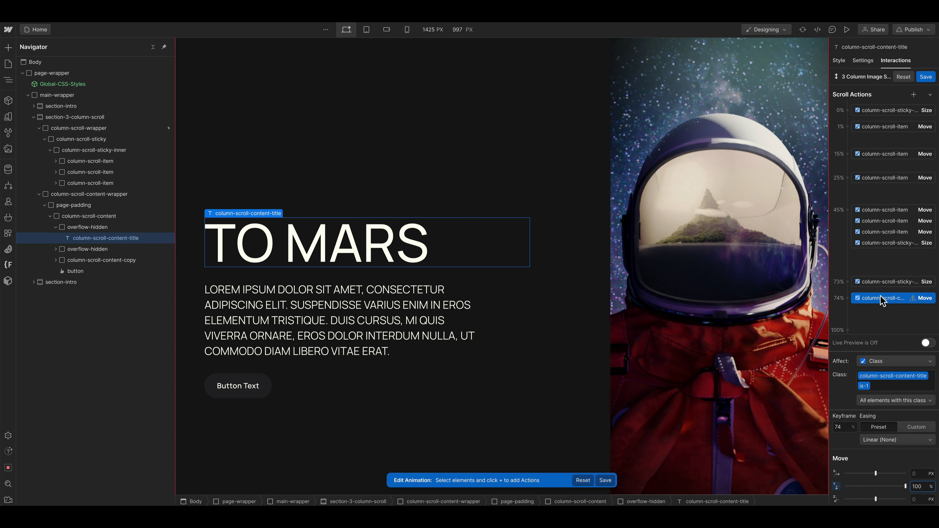
Duplicate the title's Move action at 74% and retarget the copy to the column-scroll-content-title in the second overflow-hidden block
drag(882, 300, 880, 328)
click(56, 249)
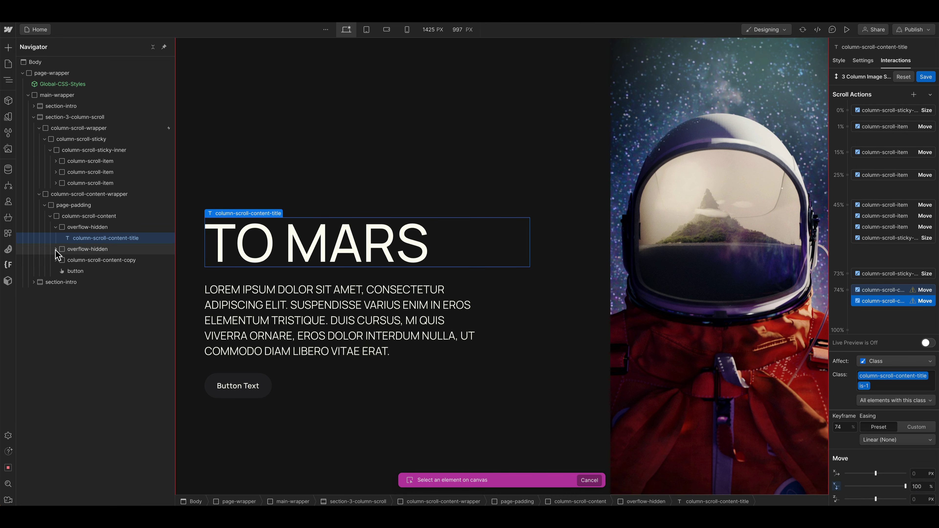
click(137, 260)
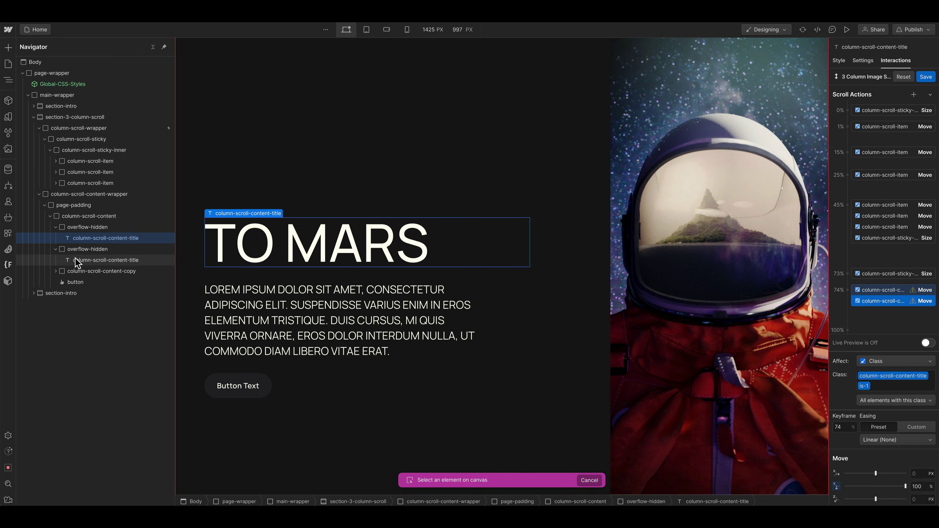
Duplicate both column-scroll-content-title Move actions together and place the copies at 83%
right_click(881, 294)
click(885, 333)
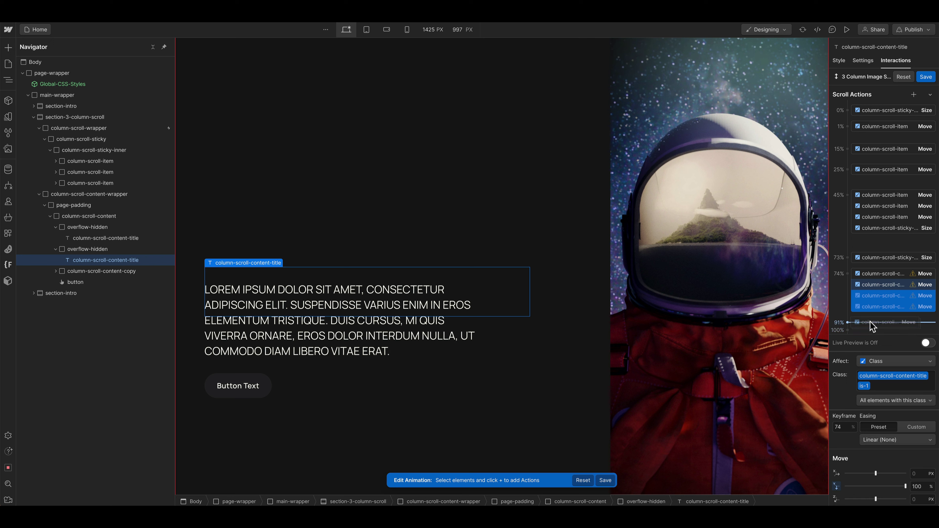
drag(870, 319, 869, 317)
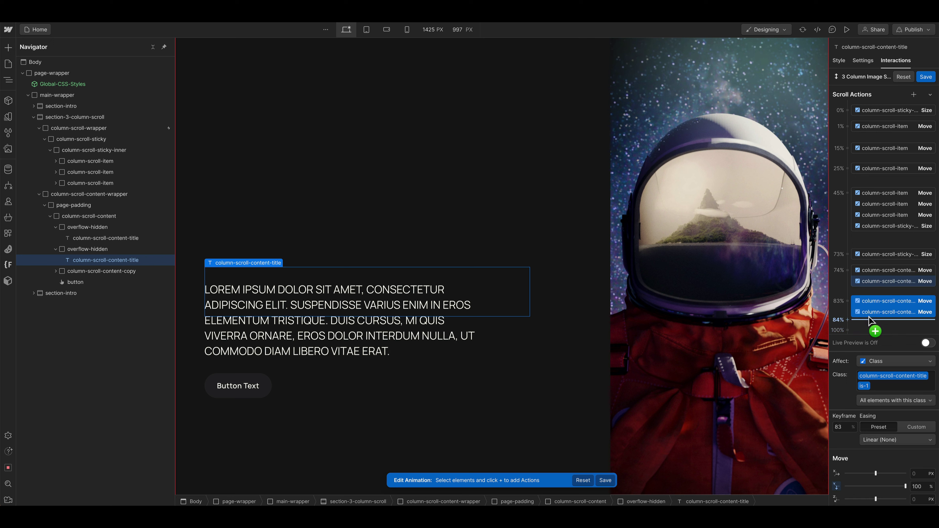
Set the Y offset of both copied title Move actions to 0% and shift the is-2 copy to 86%
click(877, 301)
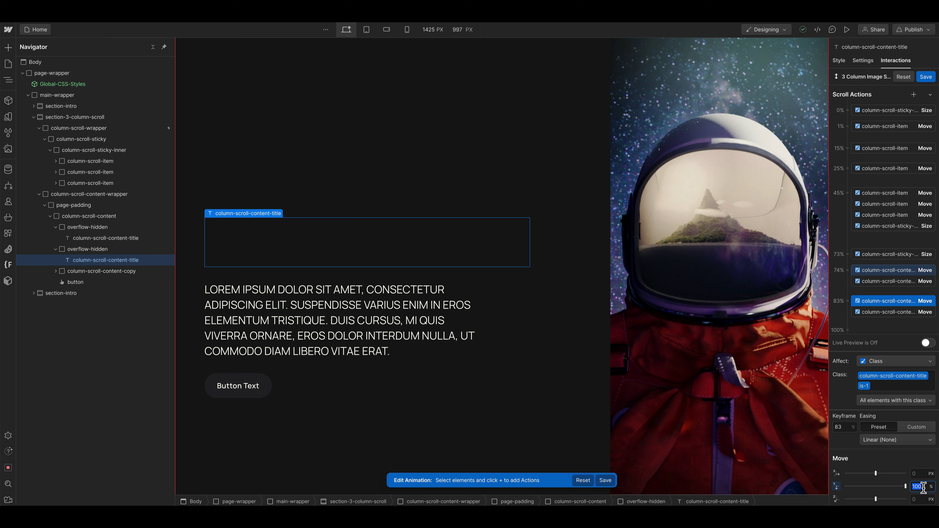
text(0)
click(872, 313)
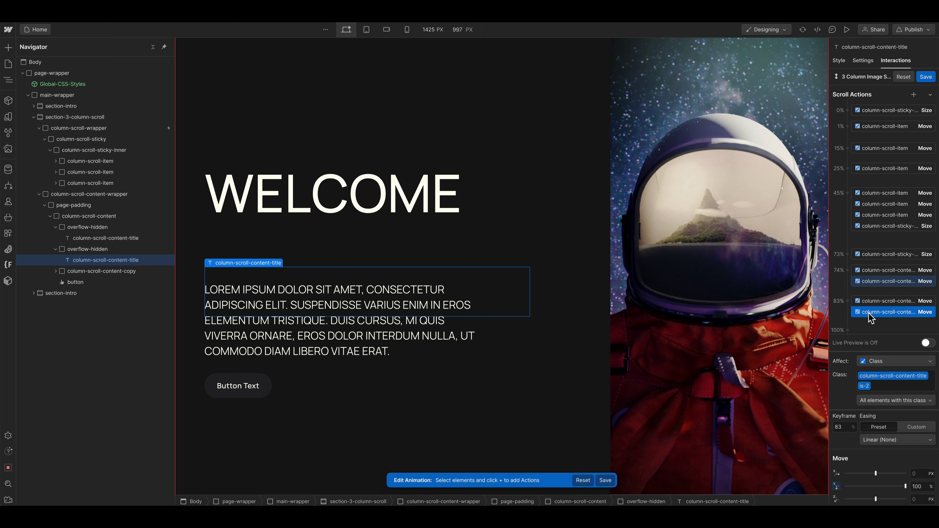
drag(870, 325, 869, 323)
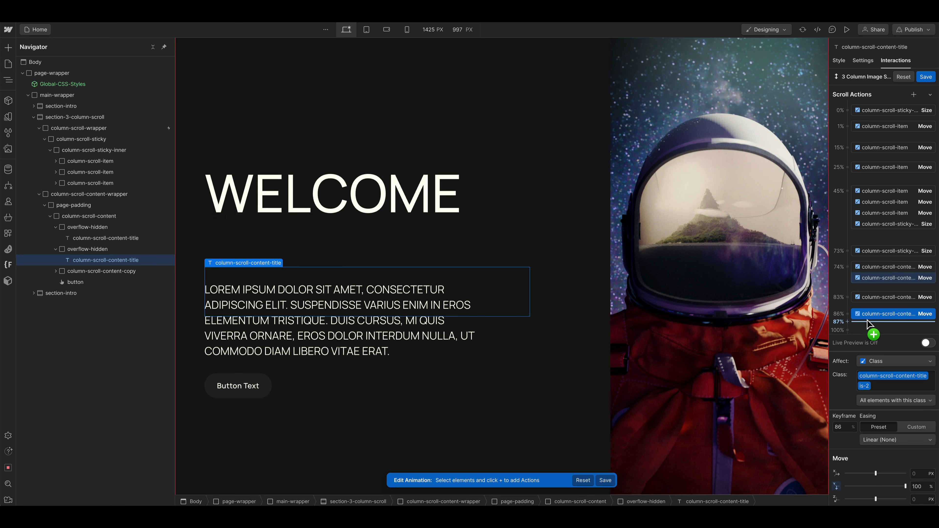
text(0)
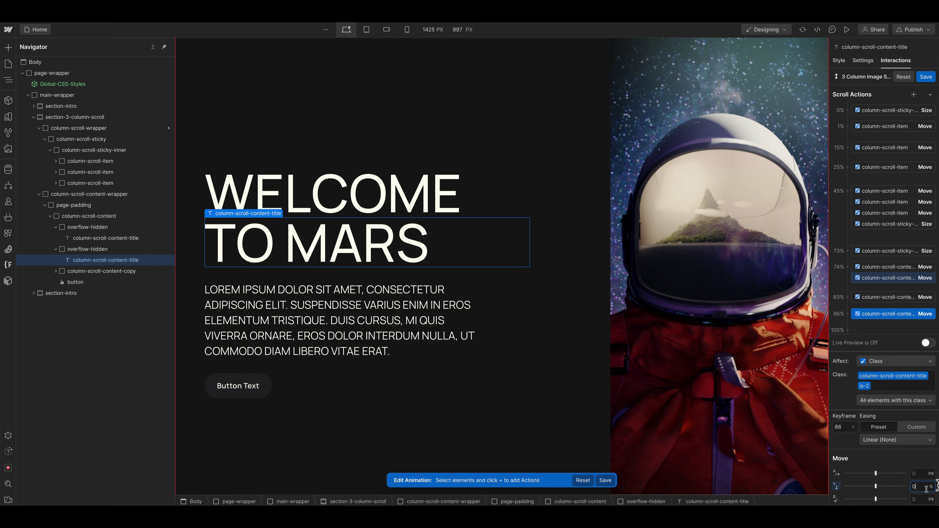
Turn on live preview and scroll back and forth through the section to examine the timing of the title and copy reveals
click(927, 342)
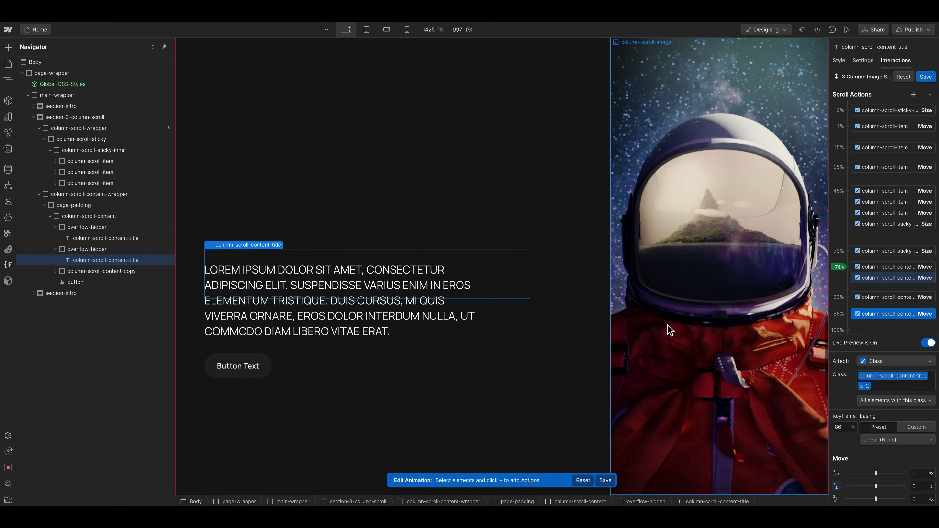
scroll(670, 331, down, 5)
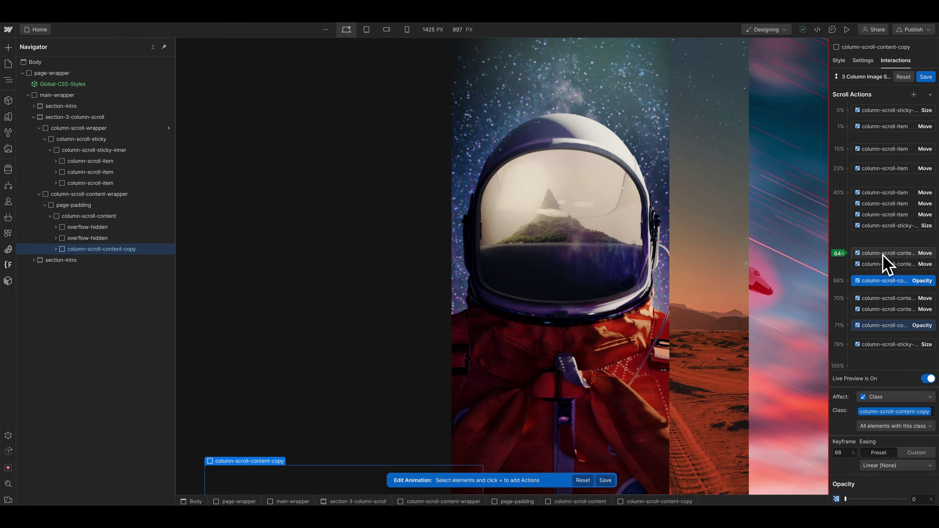
scroll(478, 266, down, 3)
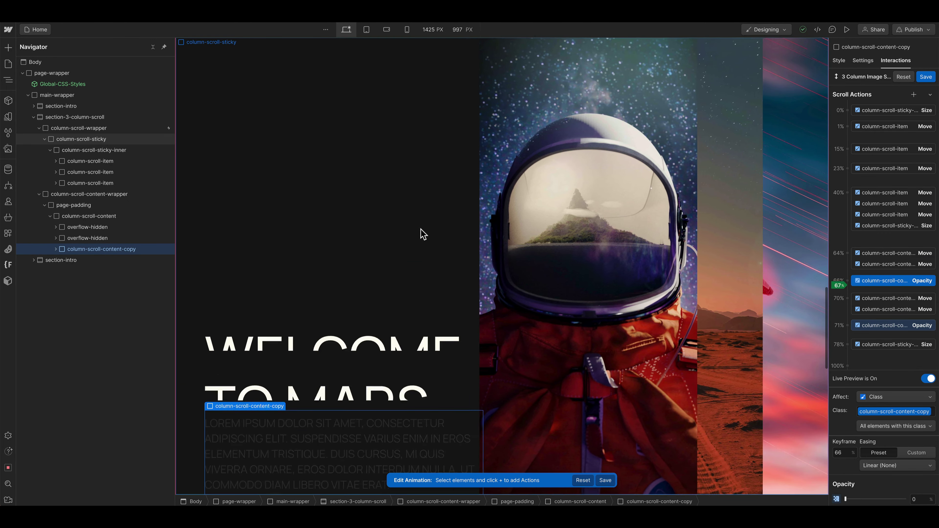
scroll(378, 311, down, 1)
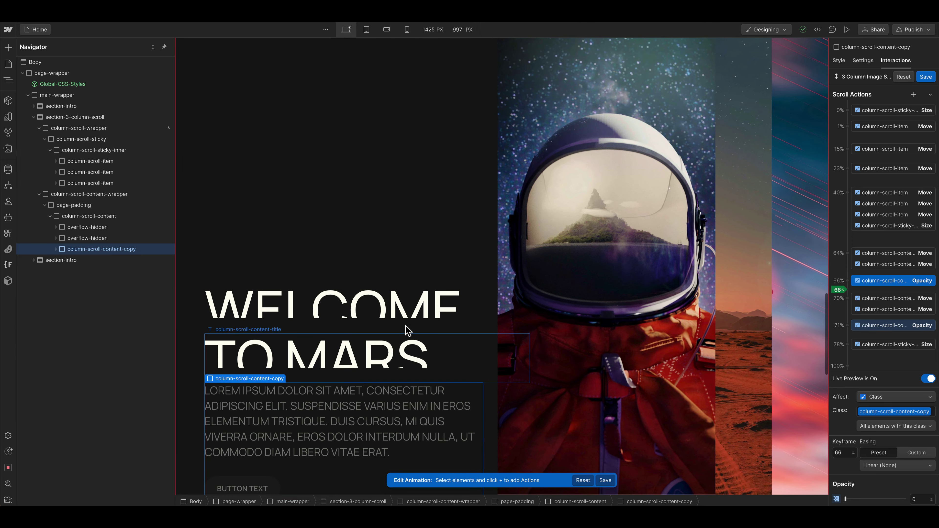
scroll(464, 324, down, 3)
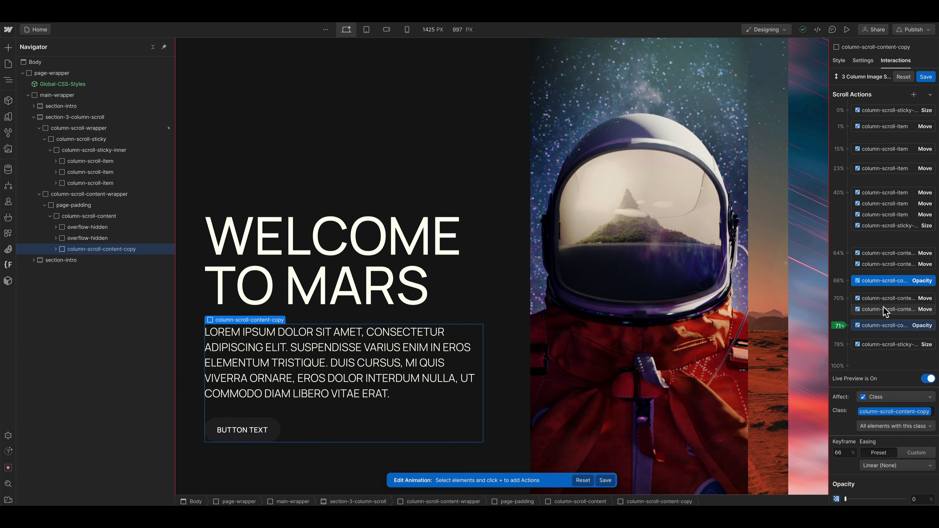
scroll(391, 273, down, 3)
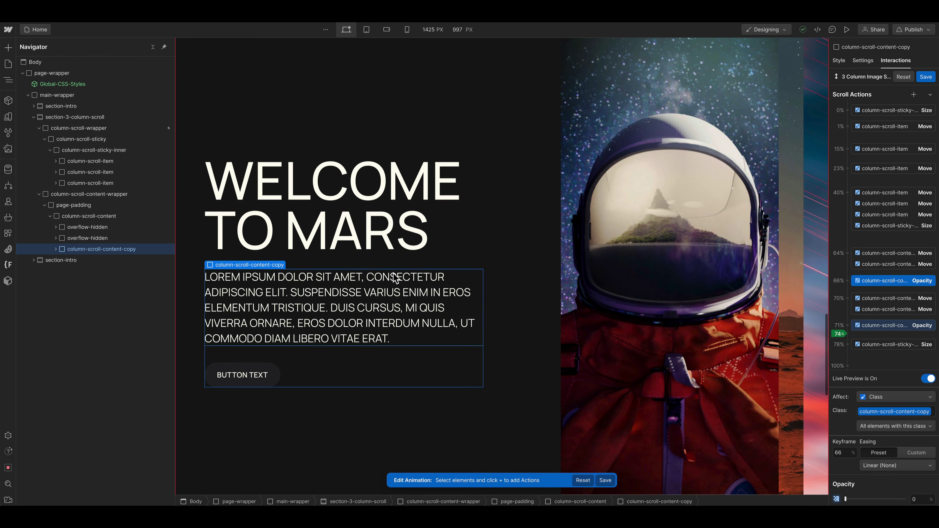
scroll(391, 275, up, 3)
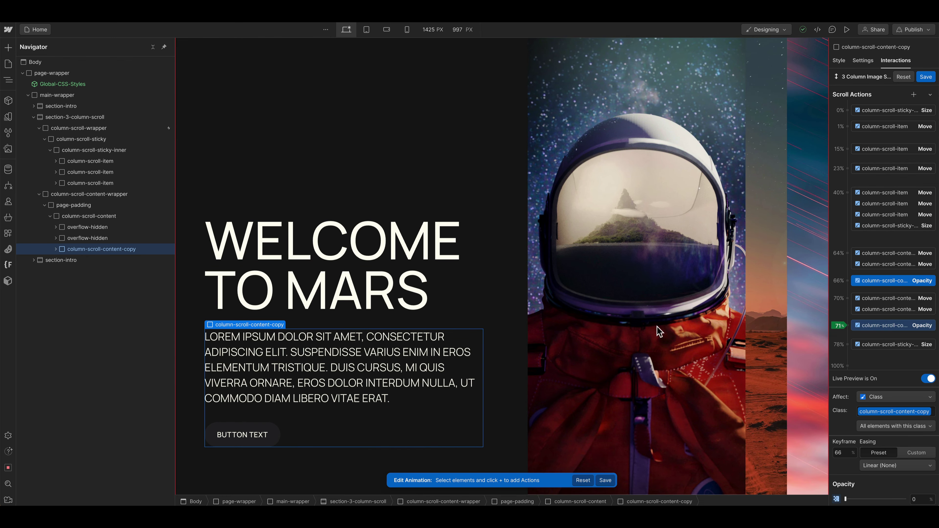
scroll(390, 333, up, 5)
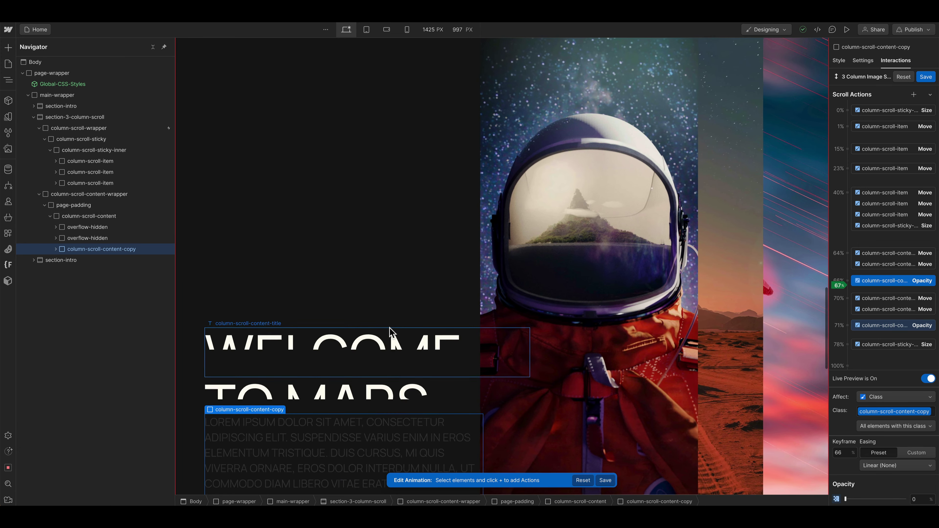
Examine in live preview how the Welcome to Mars title, copy and button reveal as the astronaut column shifts across
scroll(392, 333, down, 2)
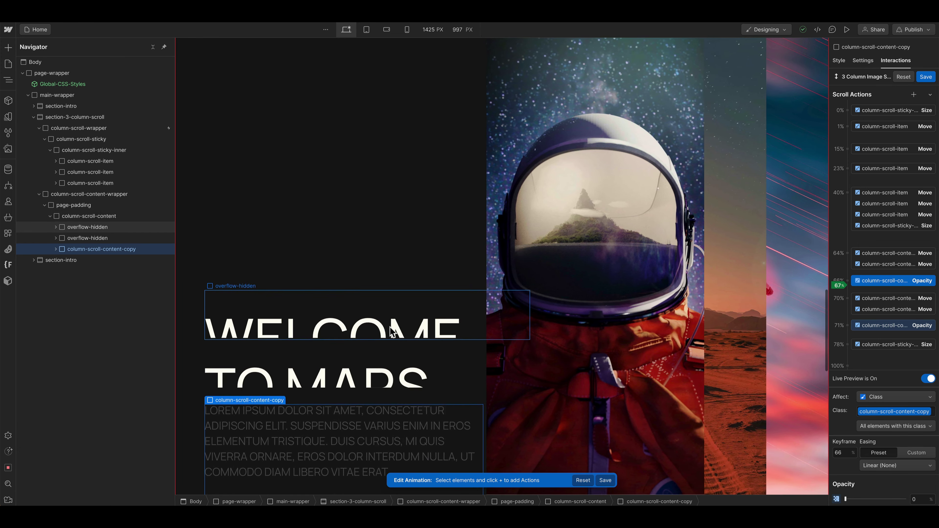
scroll(392, 332, down, 1)
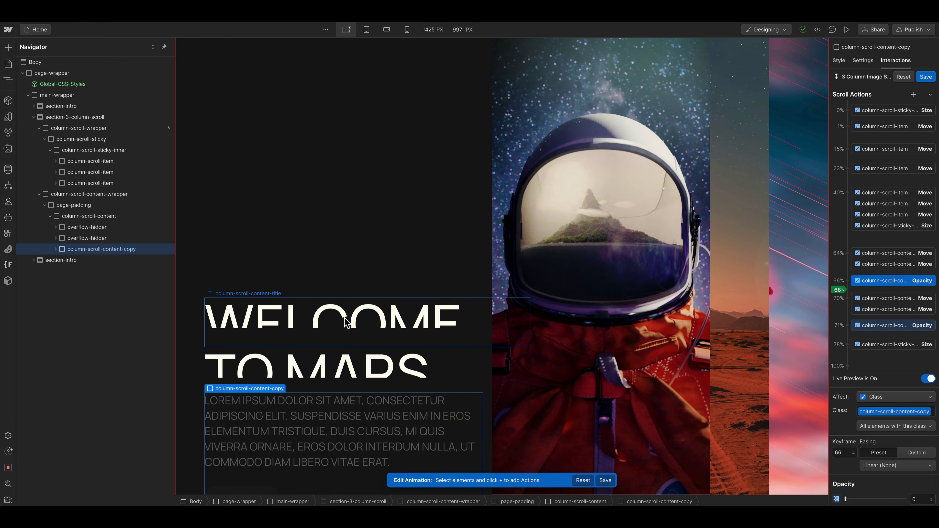
scroll(346, 323, down, 1)
scroll(337, 317, down, 1)
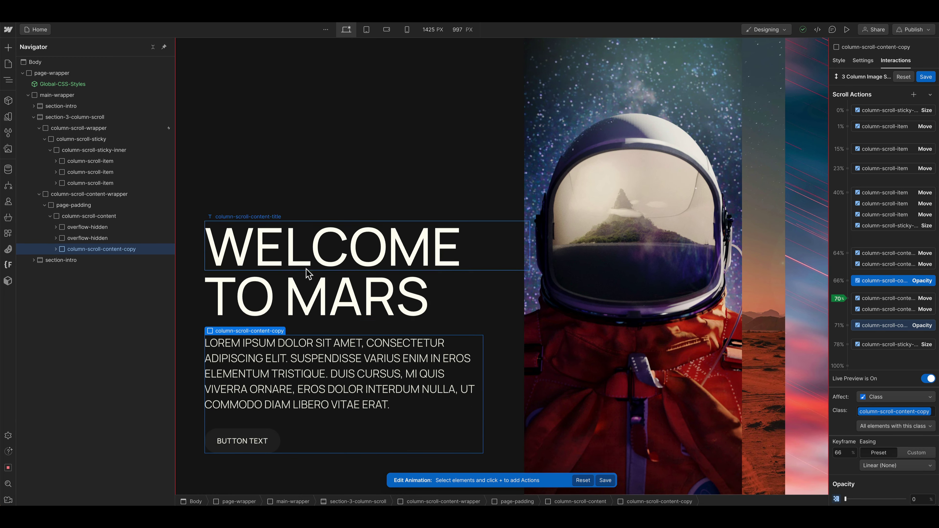
scroll(355, 296, up, 3)
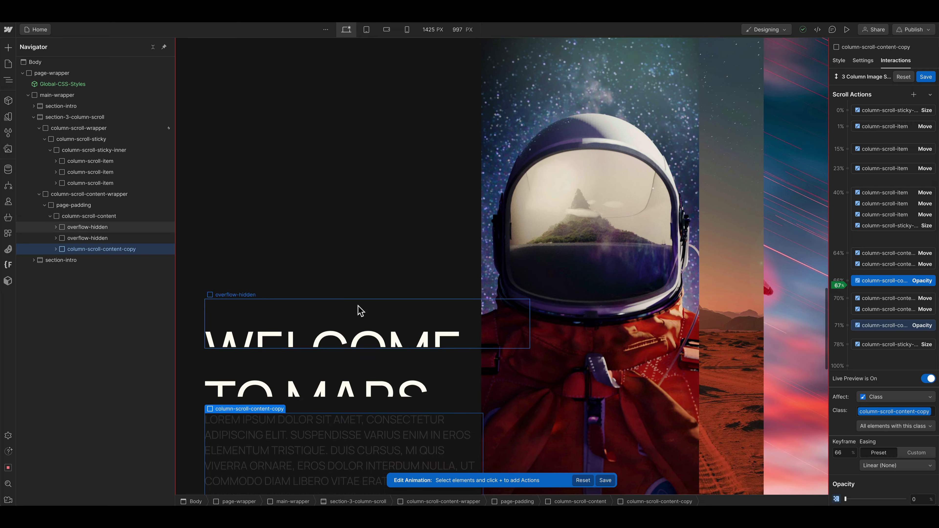
scroll(361, 310, down, 3)
scroll(355, 319, down, 5)
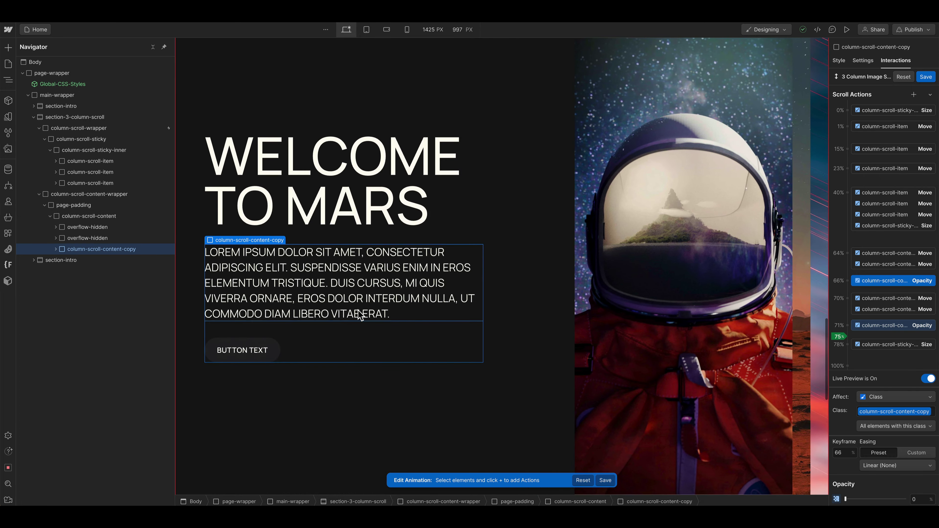
scroll(625, 351, down, 1)
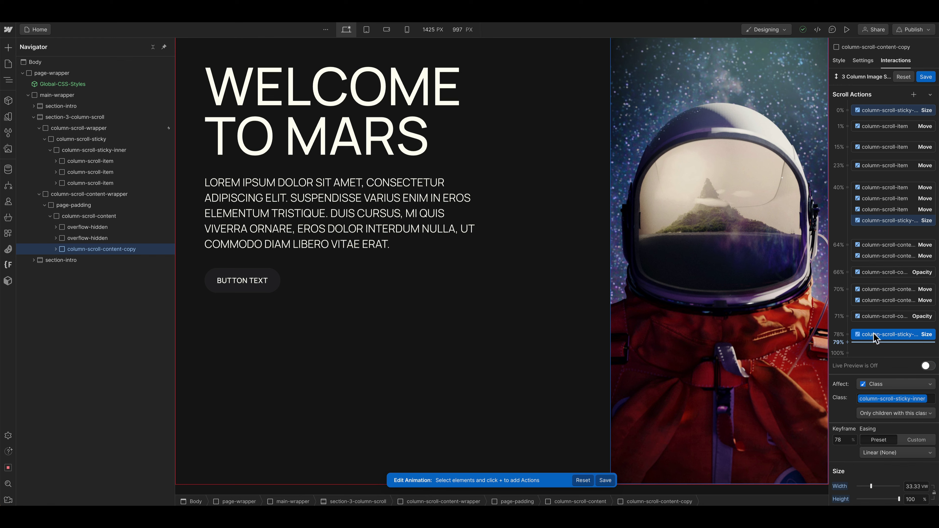
Select the column-scroll-sticky-inner Size action at 78% and check in live preview how the container's final width lines up with the section's end
scroll(780, 409, down, 1)
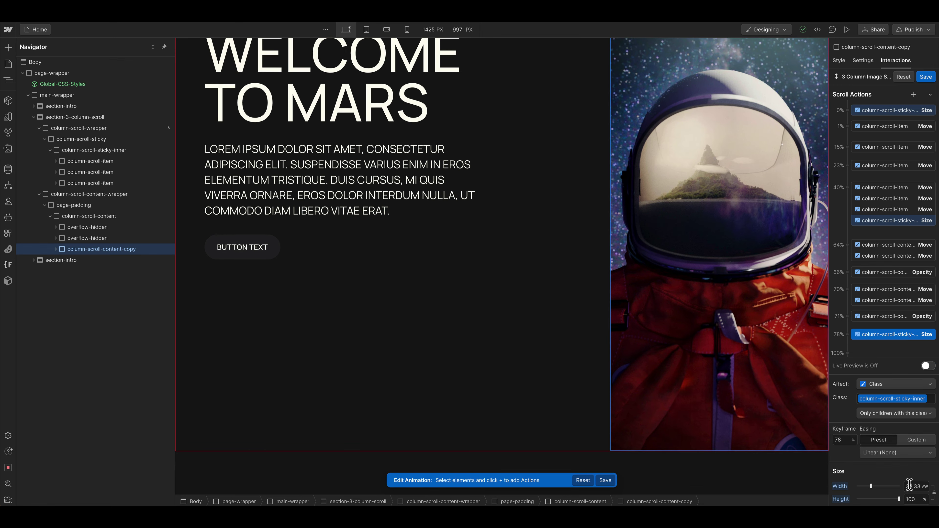
scroll(778, 375, up, 1)
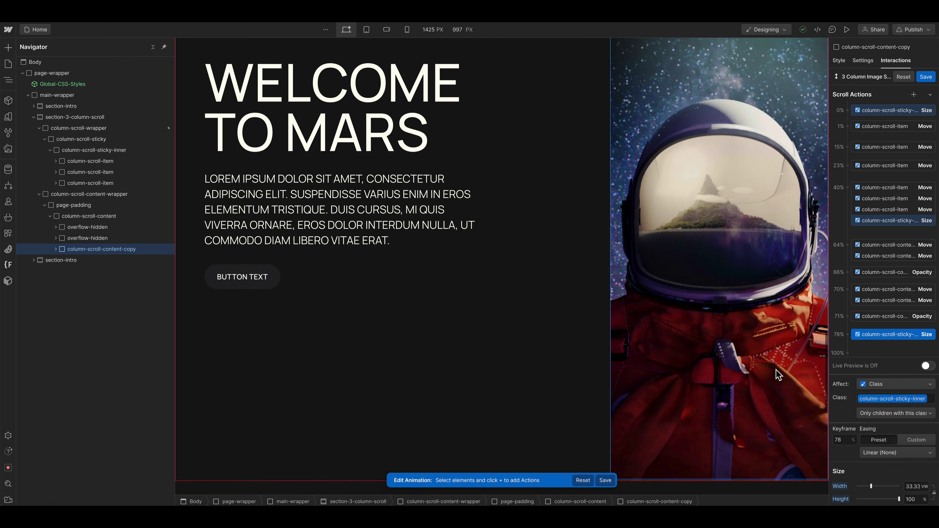
click(928, 367)
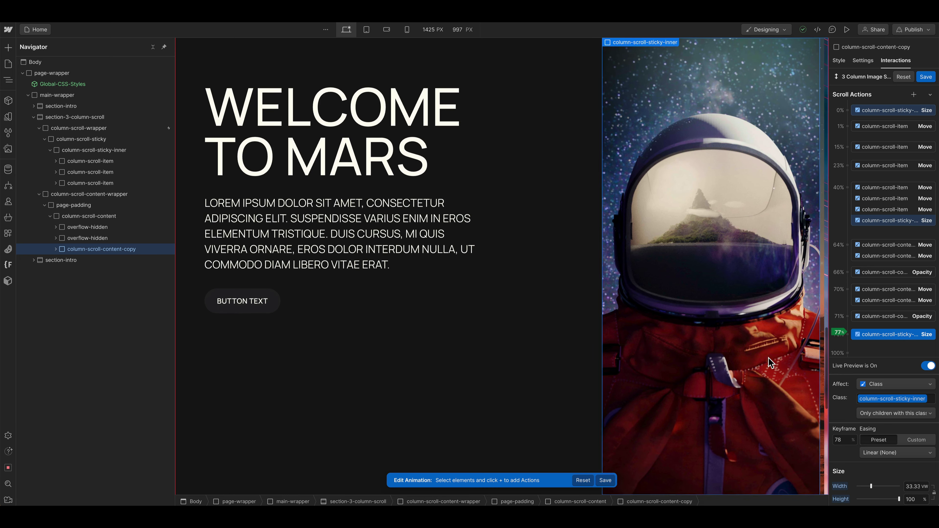
scroll(795, 483, down, 1)
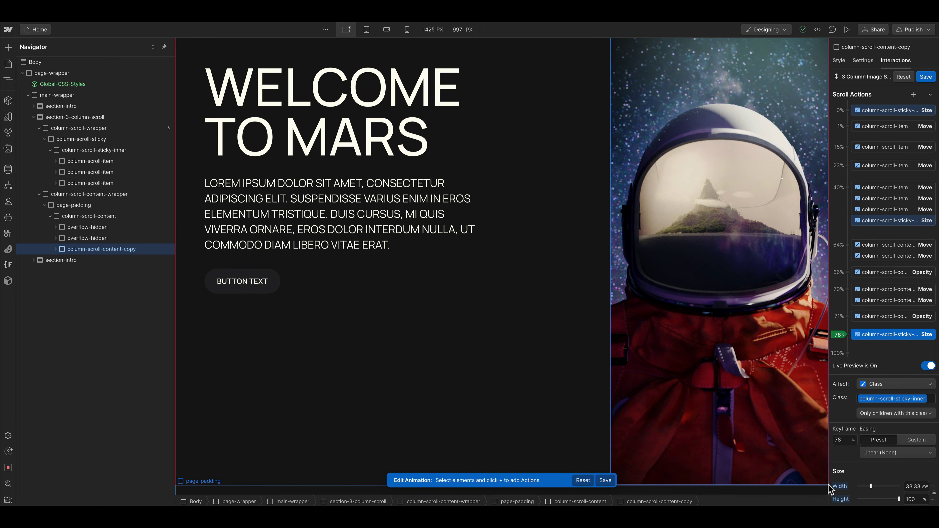
scroll(766, 459, up, 1)
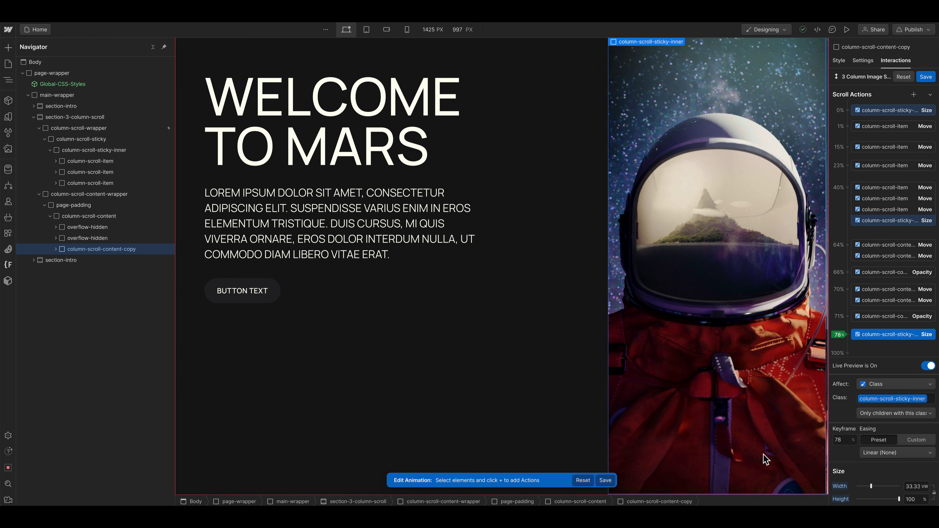
scroll(765, 460, up, 4)
scroll(748, 354, down, 5)
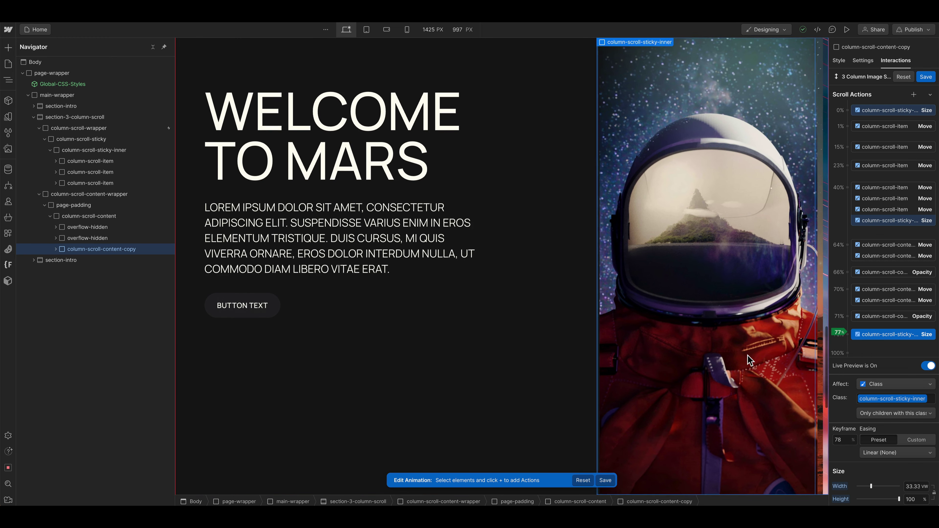
Preview the page at full width and scroll back and forth through the three-column section to examine the complete animation
key(super+shift+p)
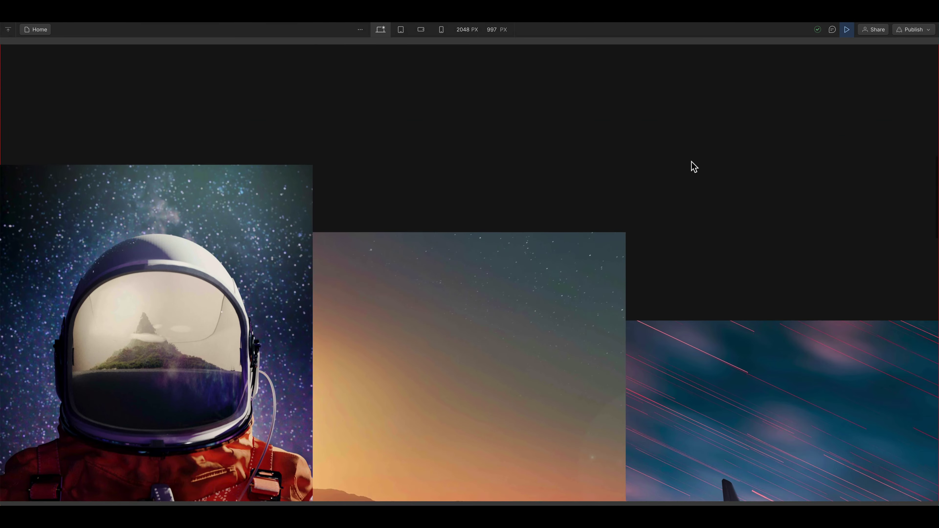
scroll(684, 171, down, 5)
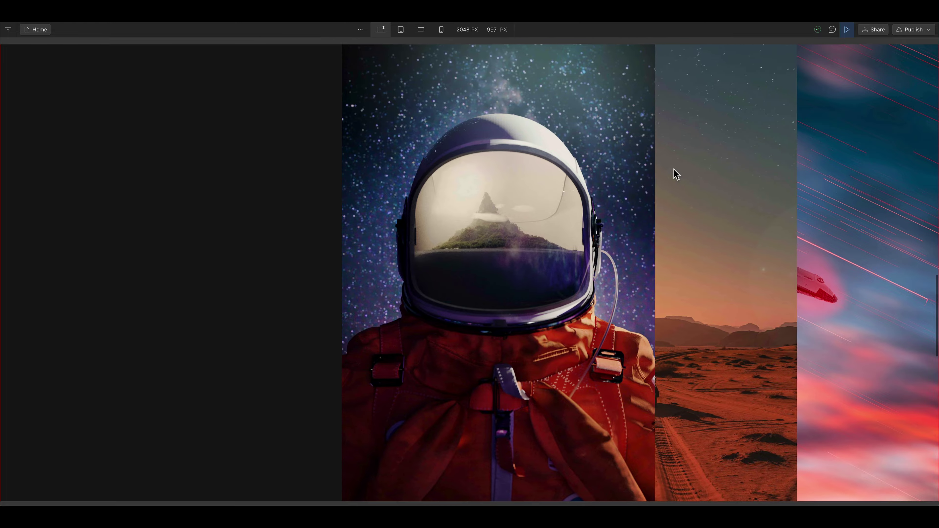
scroll(670, 171, up, 5)
scroll(668, 171, down, 5)
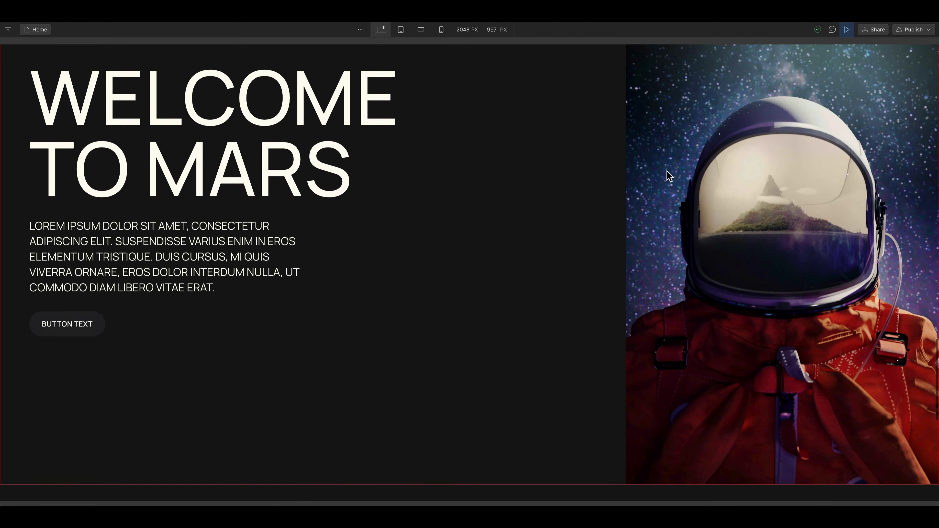
Switch to the AI Modernism of Kharkiv reference site to compare its scroll effect
key(super+Tab)
click(466, 260)
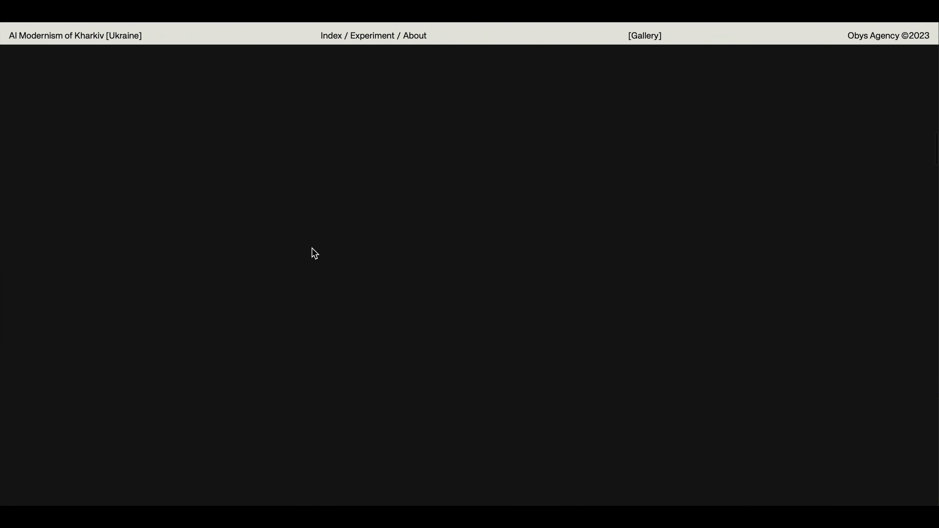